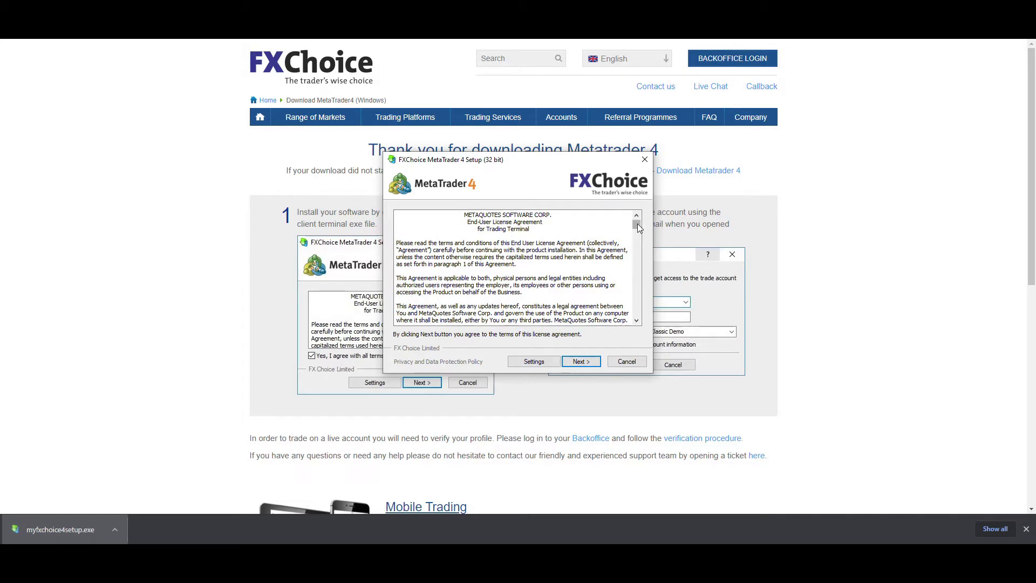
# - Accept the licence, let MetaTrader 4 install, and finish the setup
pyautogui.click(578, 366)
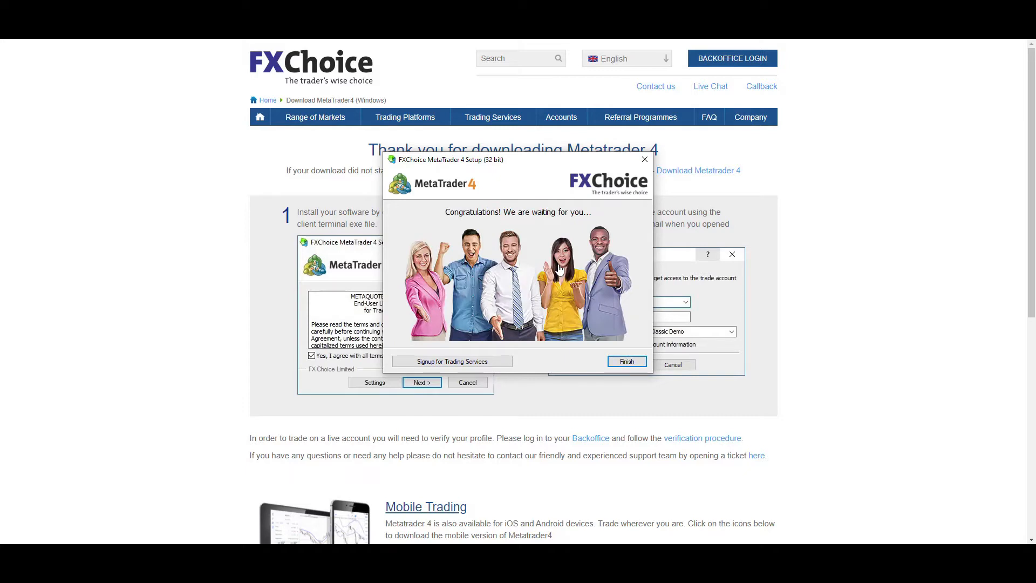
pyautogui.click(621, 365)
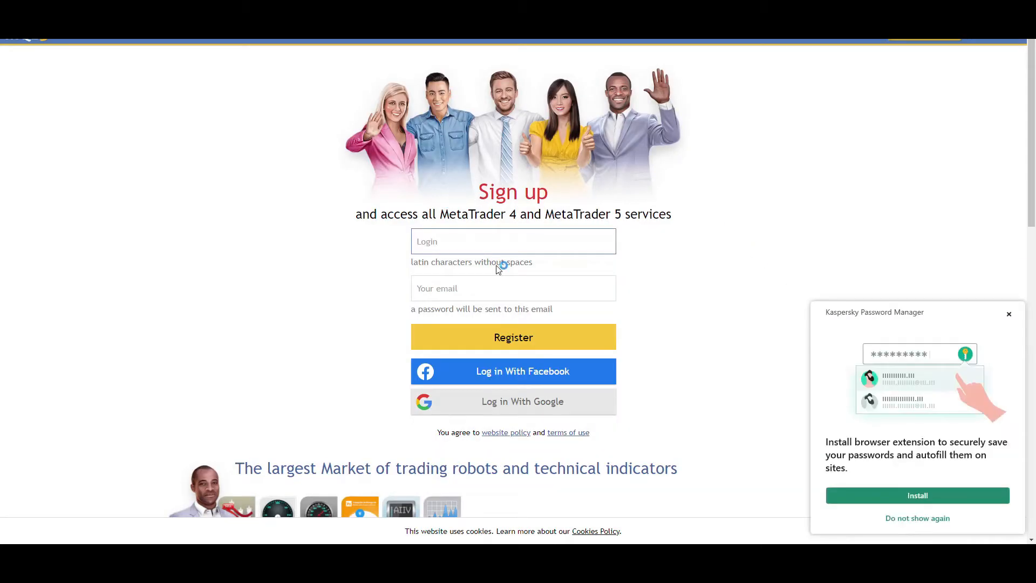
# - Dismiss the password-manager promotion, remove the added browser extension, and scroll through the MQL5 page
pyautogui.click(1008, 315)
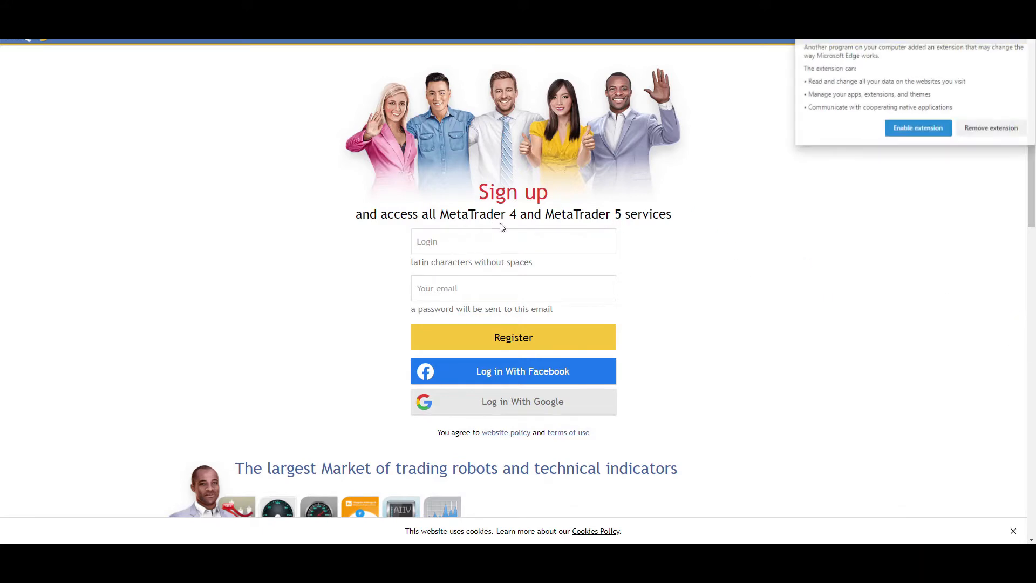
pyautogui.click(991, 129)
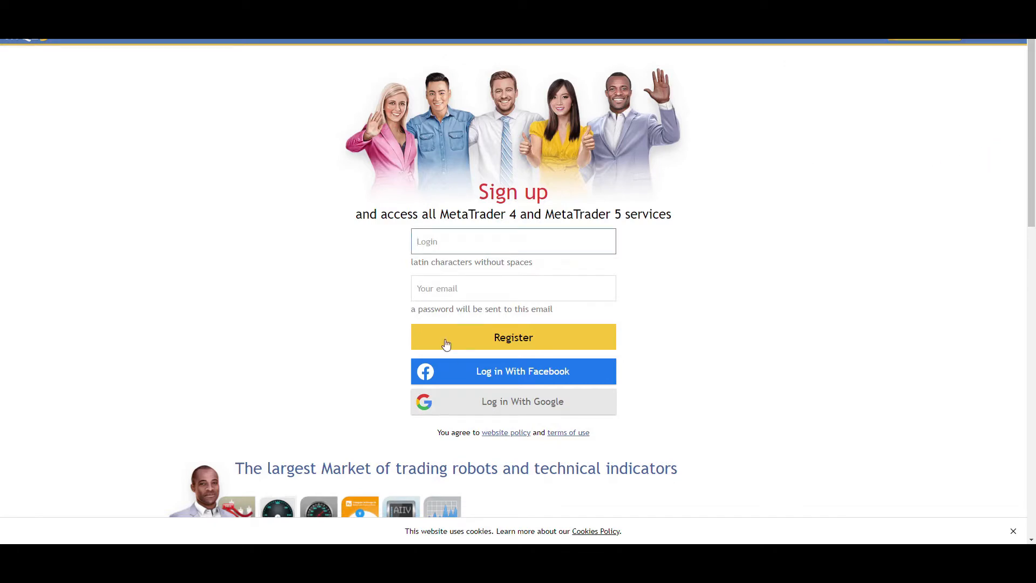
pyautogui.scroll(-4, 686, 324)
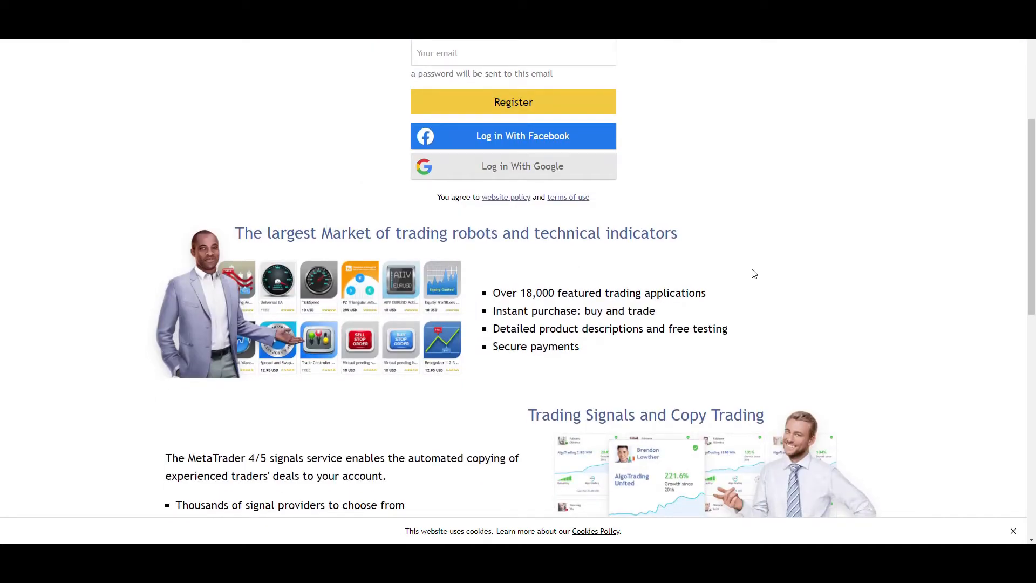
pyautogui.scroll(-5, 754, 274)
pyautogui.scroll(3, 745, 302)
pyautogui.scroll(3, 738, 335)
pyautogui.scroll(-5, 739, 340)
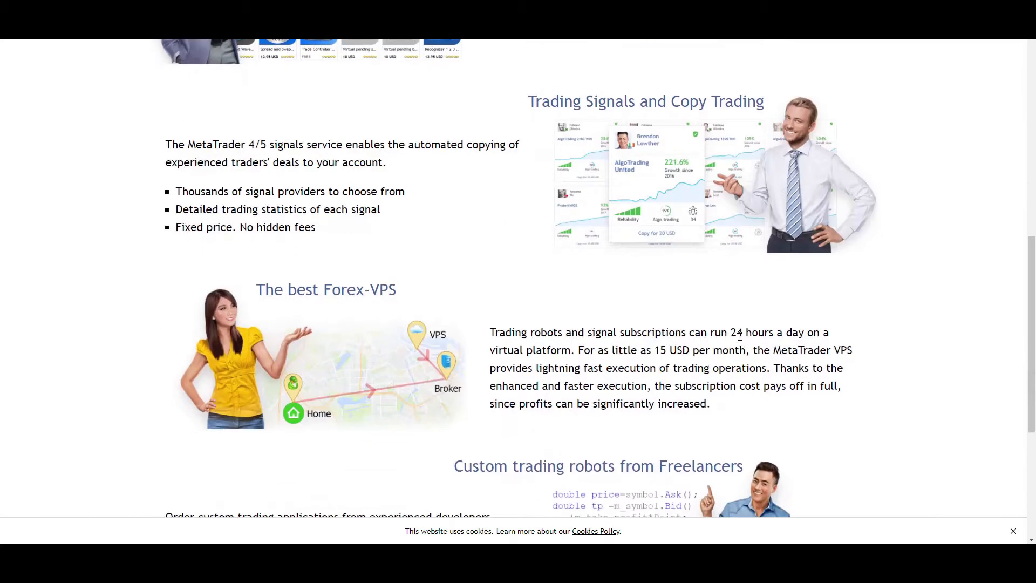
pyautogui.scroll(-5, 736, 339)
pyautogui.scroll(10, 737, 339)
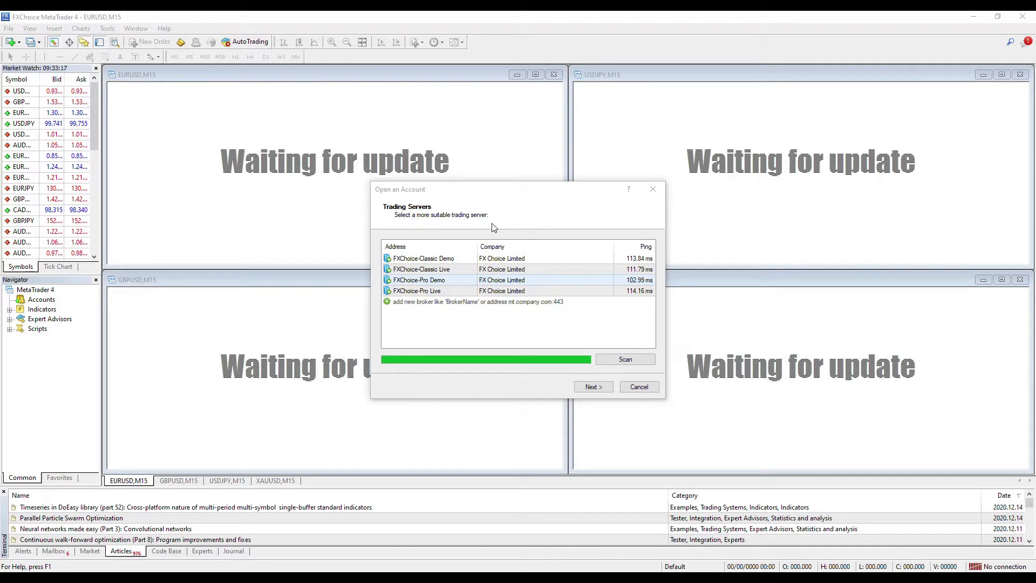
# - Pick the FXChoice-Pro Demo server and choose to log into an existing trade account
pyautogui.click(492, 281)
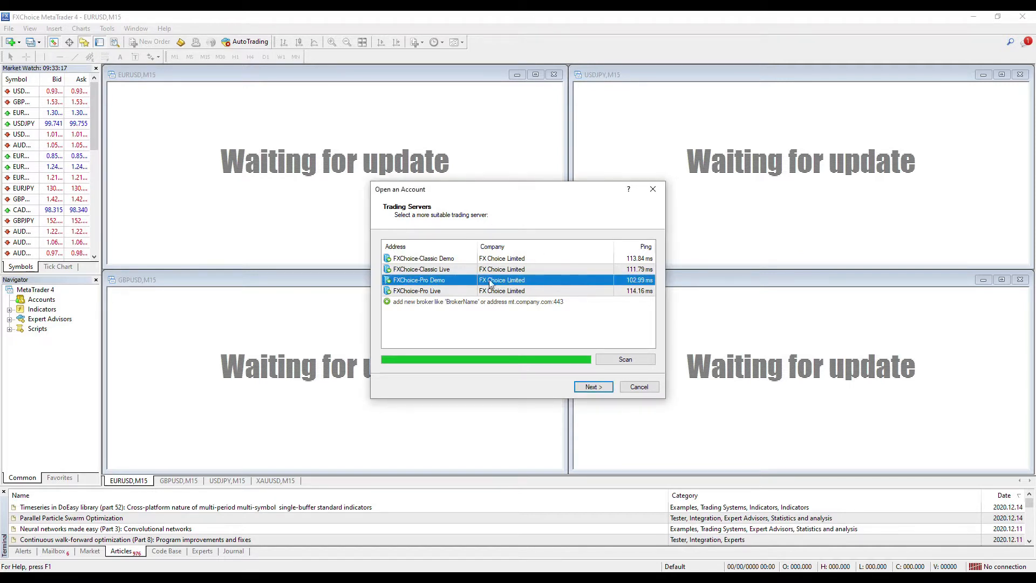
pyautogui.click(593, 387)
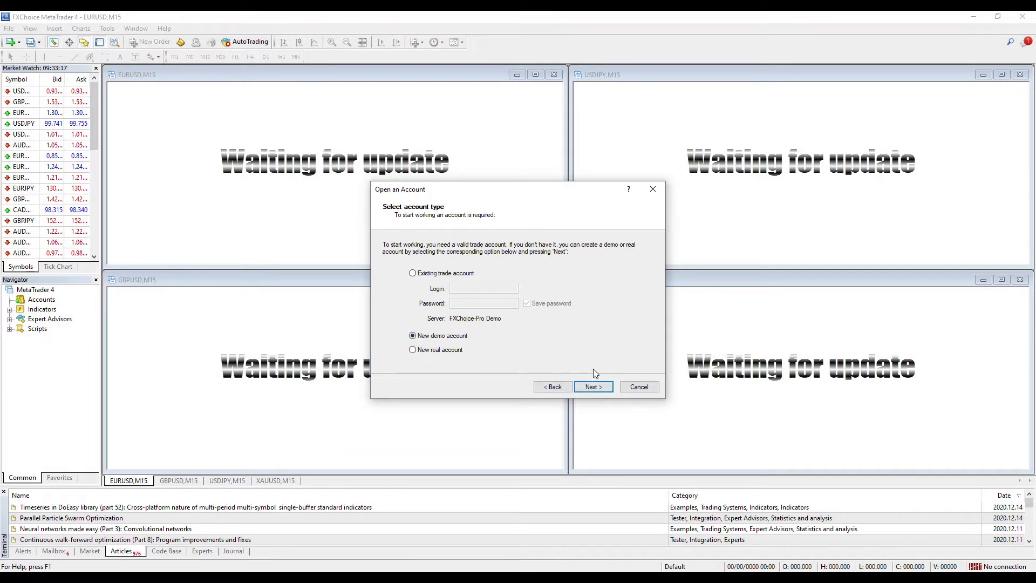
pyautogui.click(414, 273)
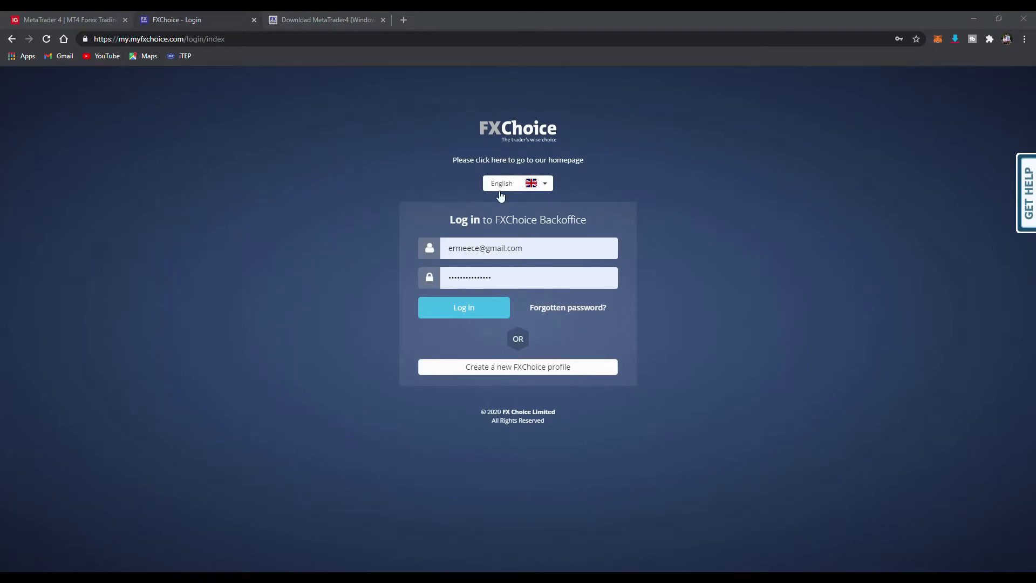
# - Log into FXChoice Backoffice, entering the one-time SMS verification code
pyautogui.click(469, 314)
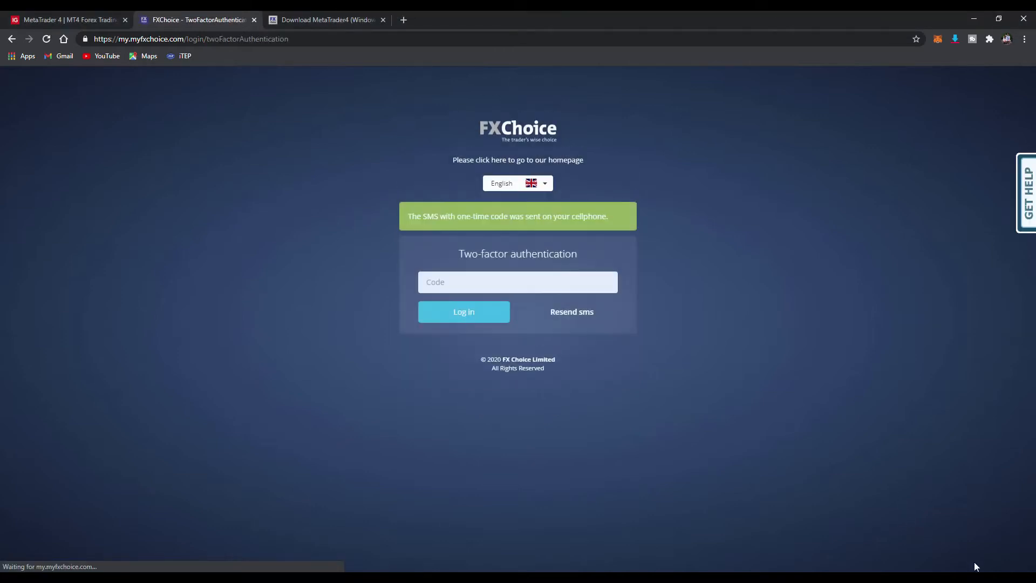
pyautogui.click(561, 281)
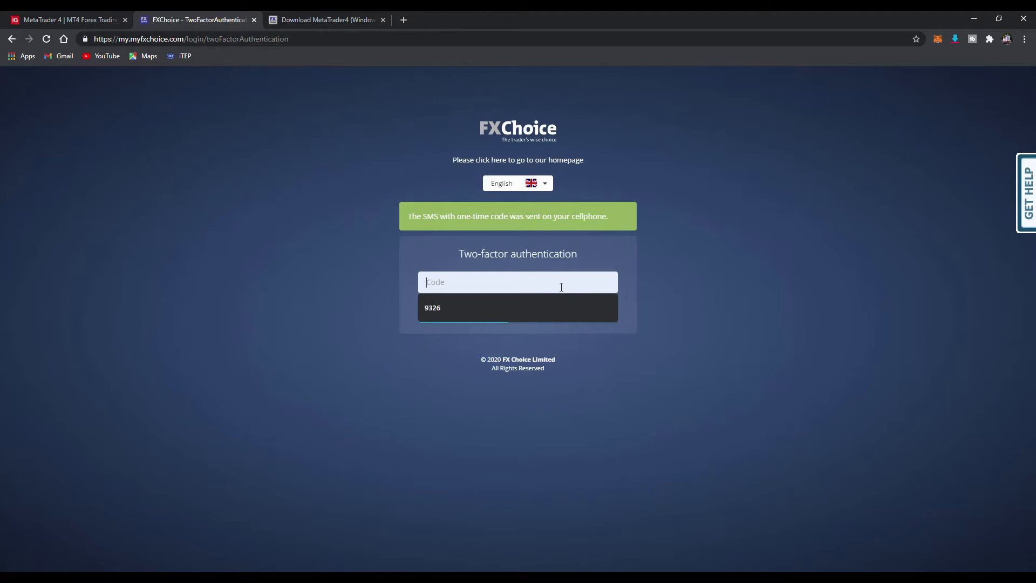
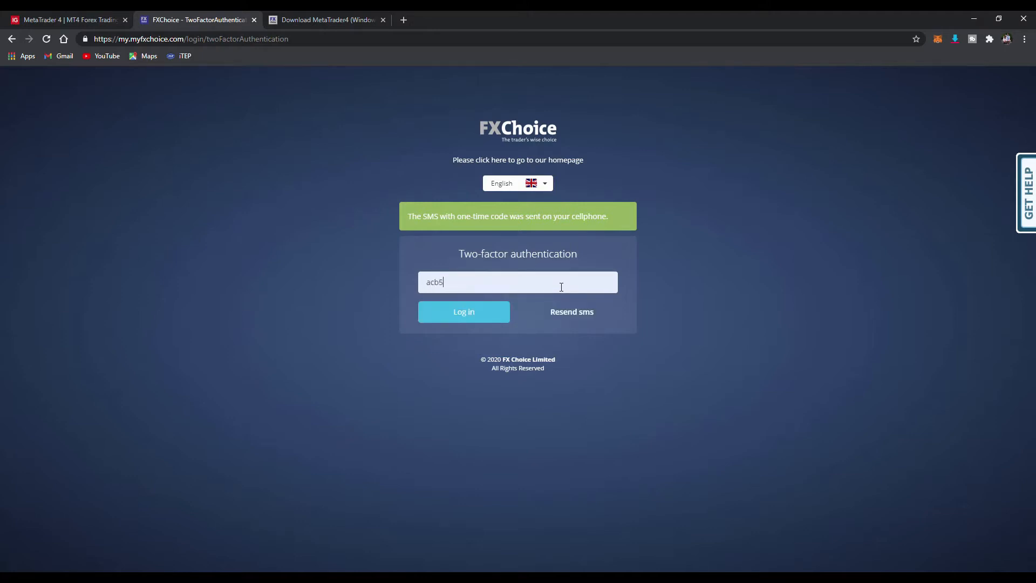
pyautogui.click(494, 312)
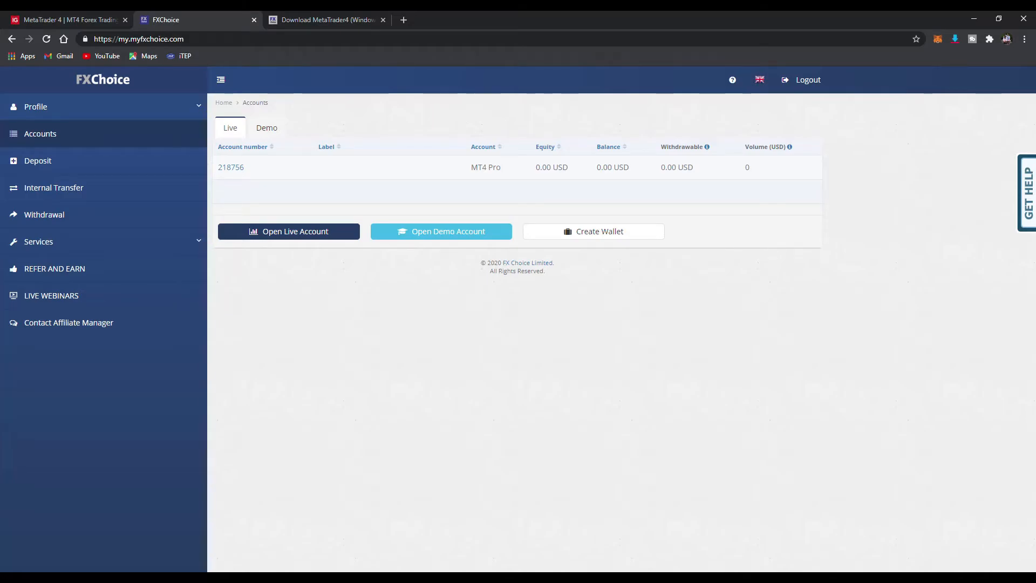
# - Open the Demo accounts list and copy the demo account number
pyautogui.click(543, 578)
pyautogui.click(266, 128)
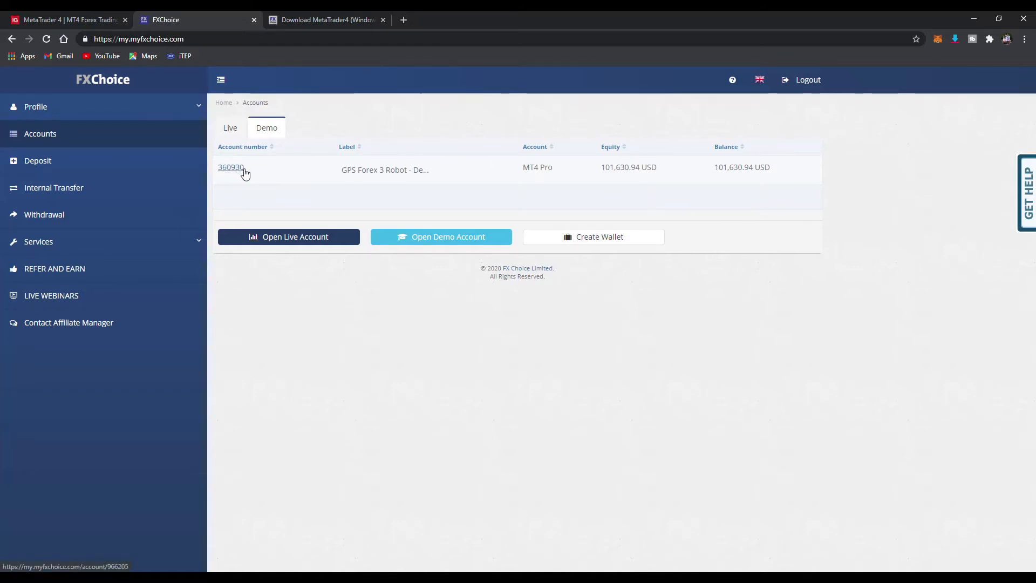
pyautogui.moveTo(248, 172); pyautogui.dragTo(218, 168)
pyautogui.hotkey('ctrl', 'c')
pyautogui.rightClick(227, 167)
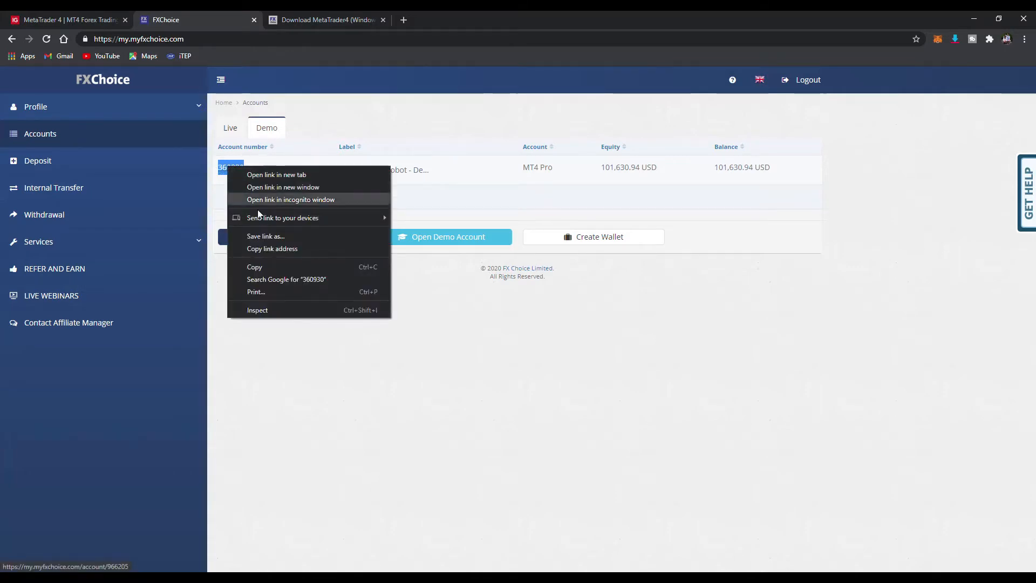
pyautogui.click(266, 266)
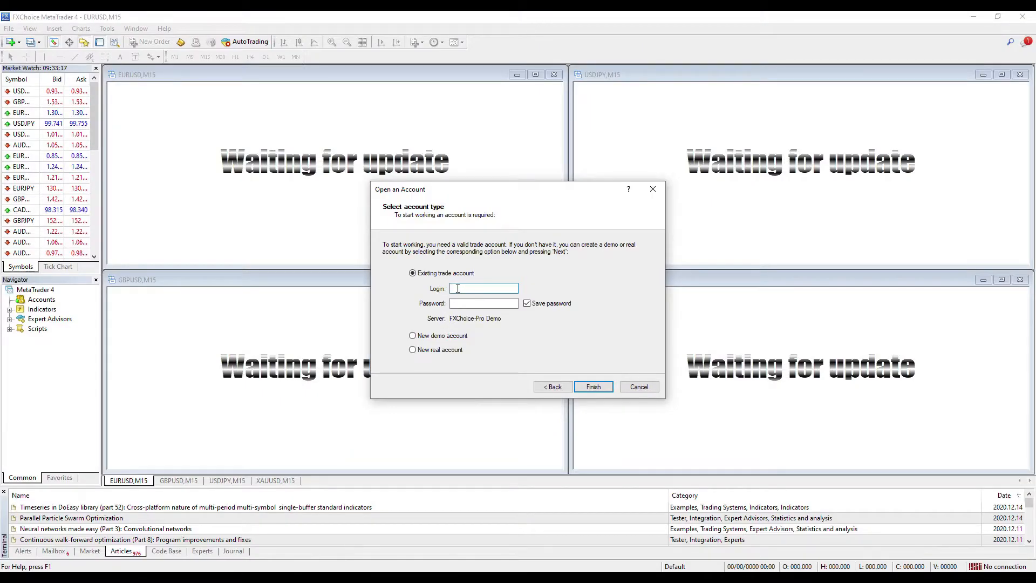
# - Log into FXChoice-Pro Demo with the pasted account number and the account password
pyautogui.rightClick(457, 288)
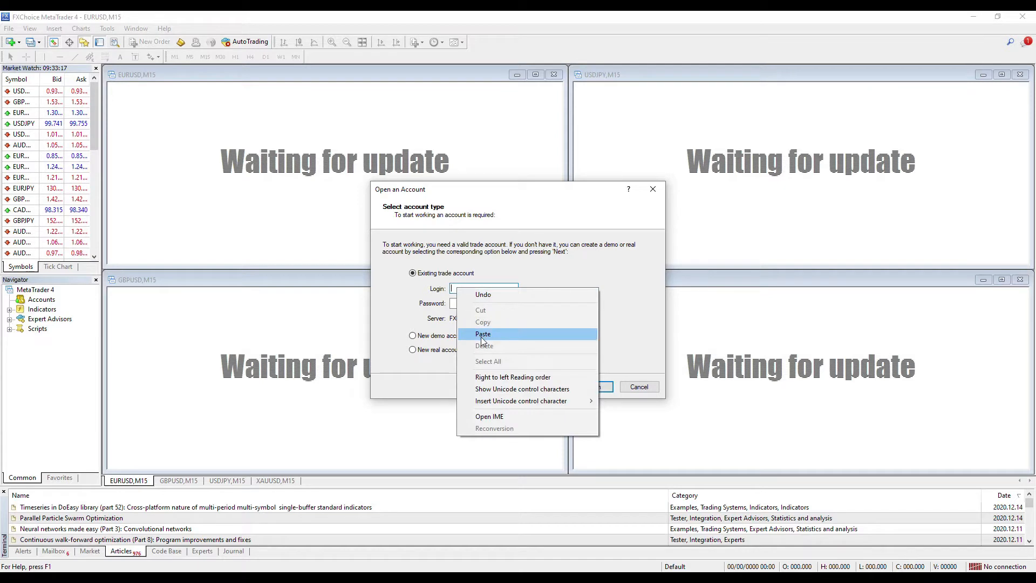
pyautogui.click(482, 335)
pyautogui.click(474, 302)
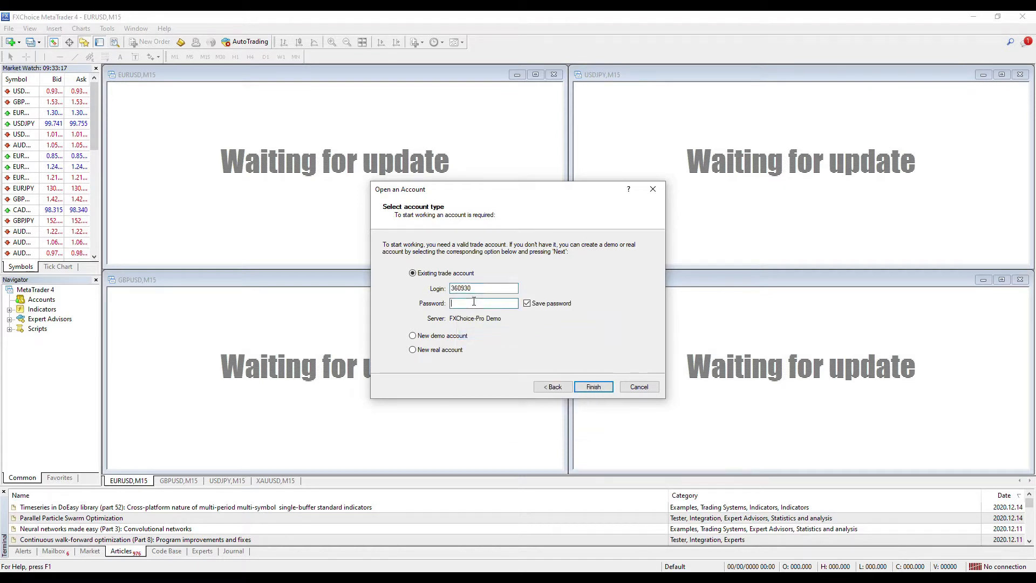
pyautogui.write('**************')
pyautogui.click(594, 386)
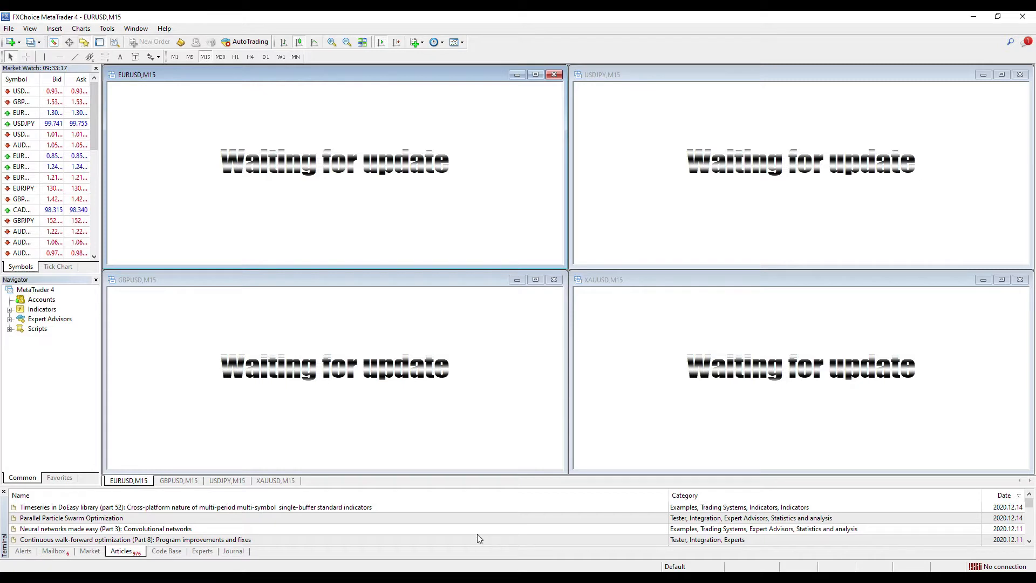
# - Check the Alerts, Mailbox and Market tabs of the Terminal panel
pyautogui.click(23, 551)
pyautogui.click(48, 552)
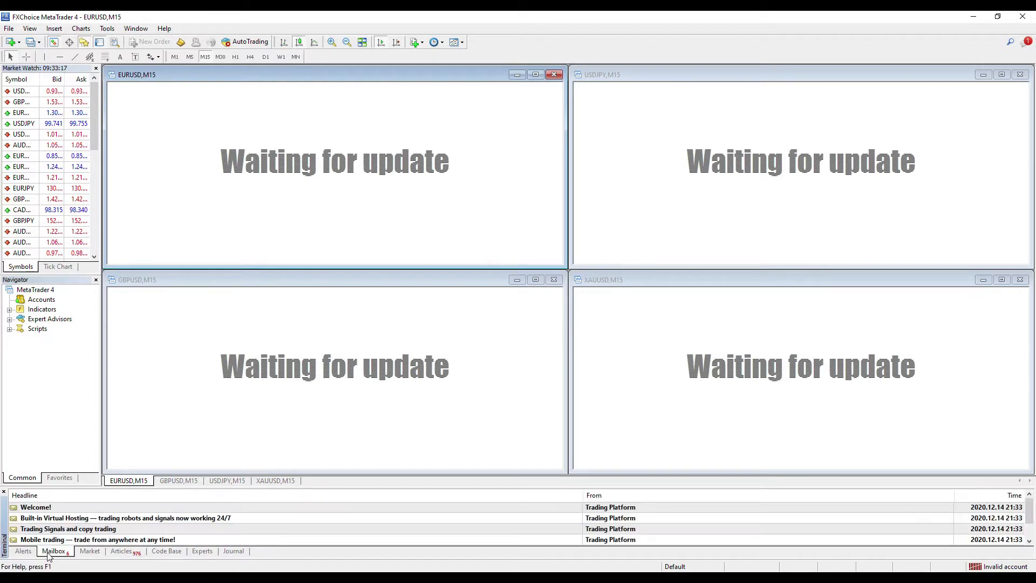
pyautogui.click(86, 551)
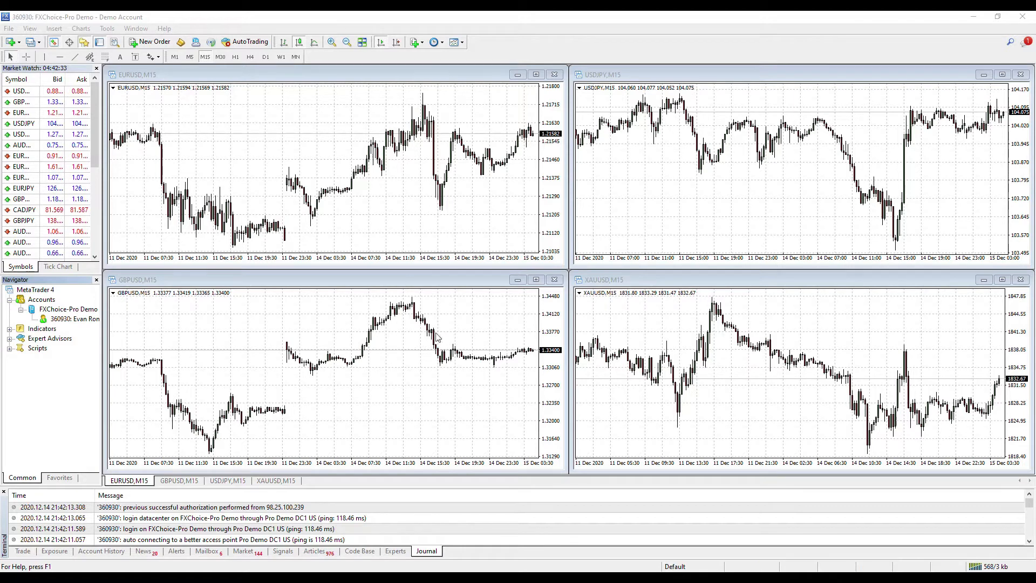
# - Close the XAUUSD and USDJPY charts, keeping EURUSD and GBPUSD open
pyautogui.click(613, 281)
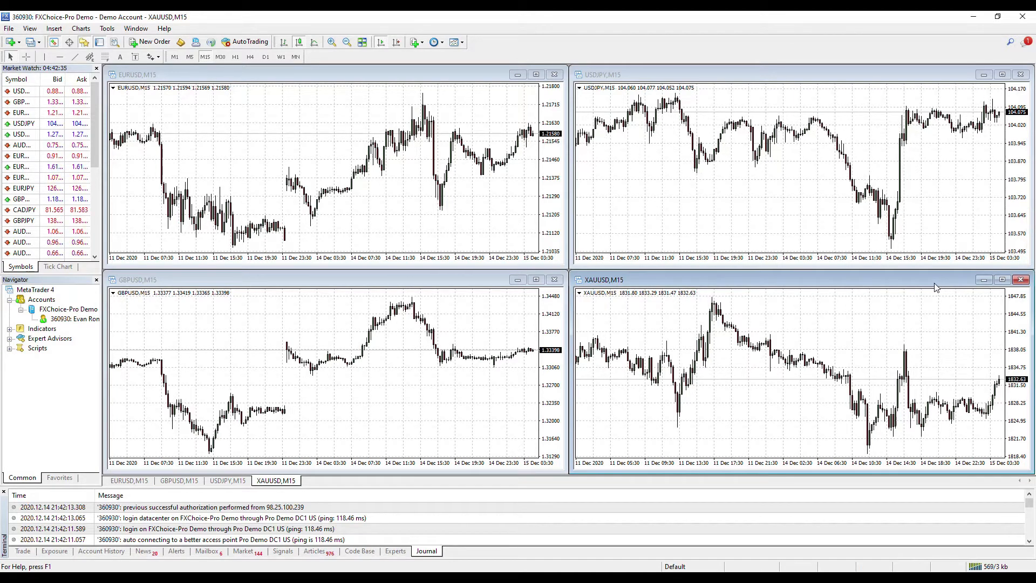
pyautogui.click(1021, 280)
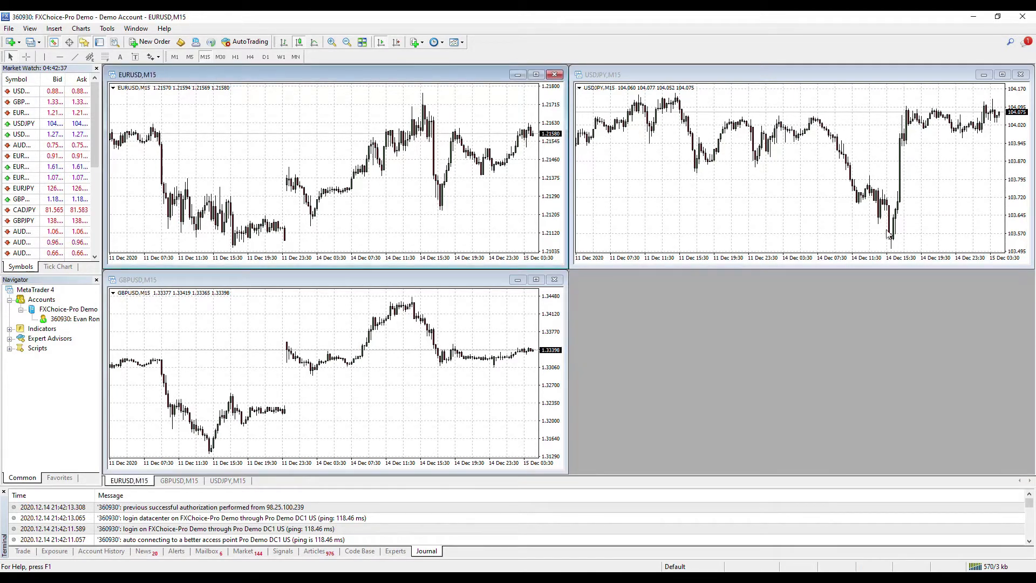
pyautogui.click(1021, 76)
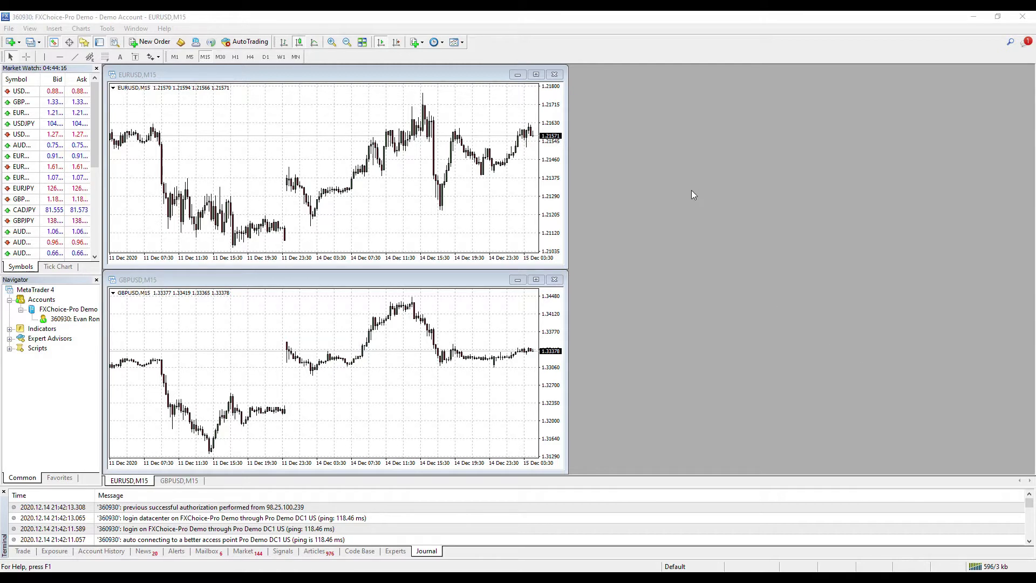
# - Expand Expert Advisors in Navigator and select MACD Sample, MegaDroid, then MACD Sample again
pyautogui.click(10, 339)
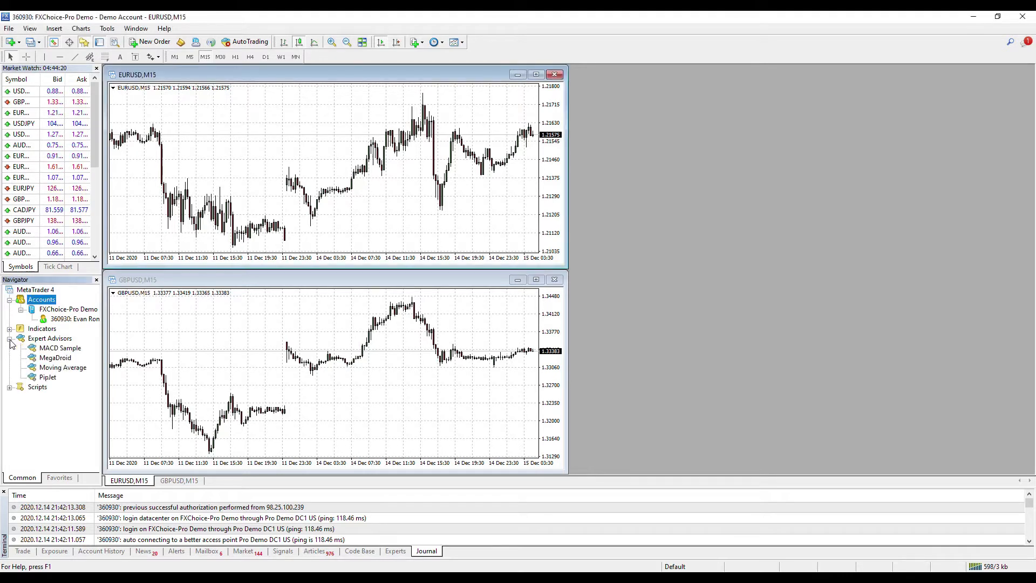
pyautogui.click(66, 349)
pyautogui.click(59, 359)
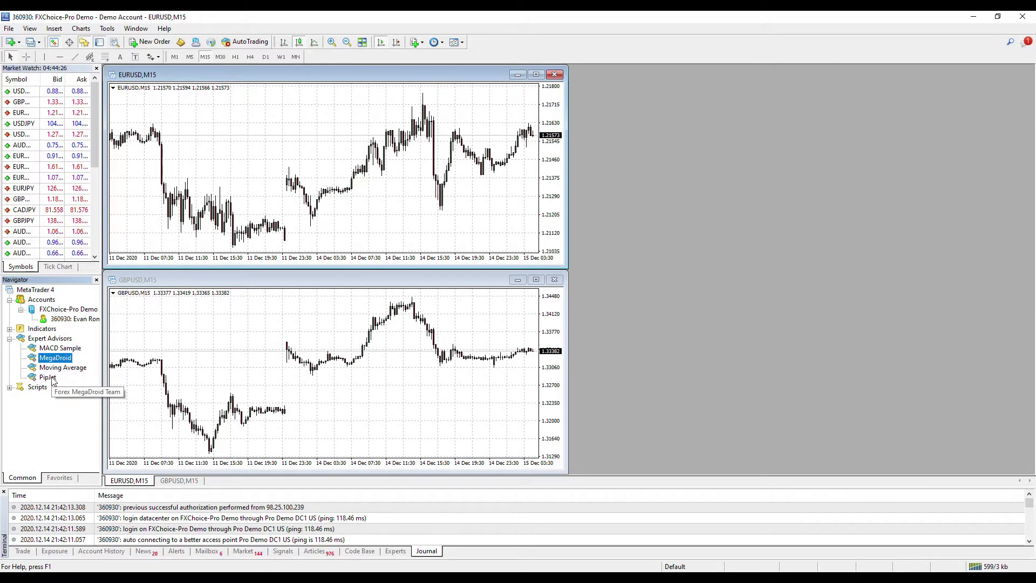
pyautogui.click(57, 349)
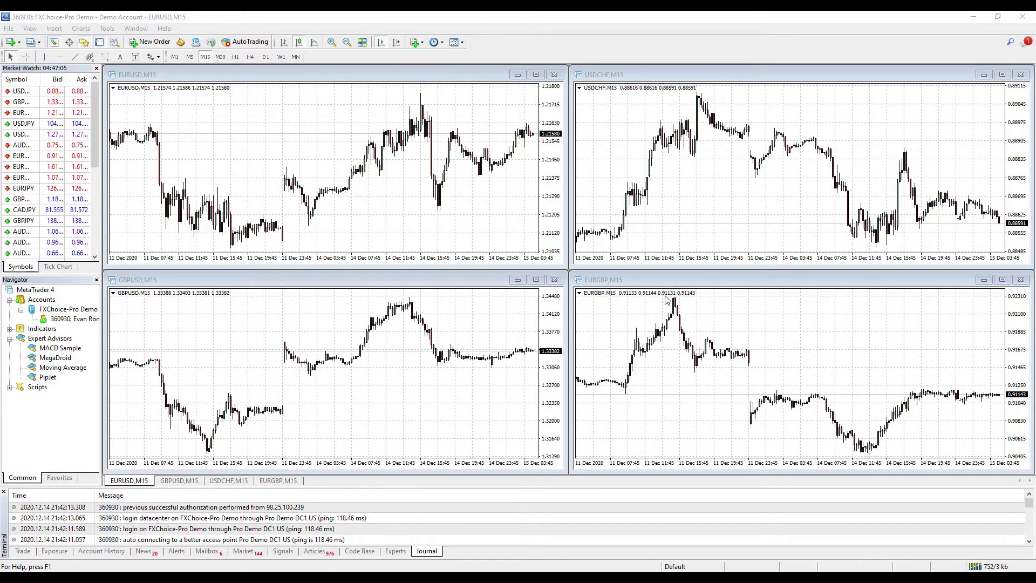
# - Make the EURUSD chart the active window
pyautogui.click(336, 77)
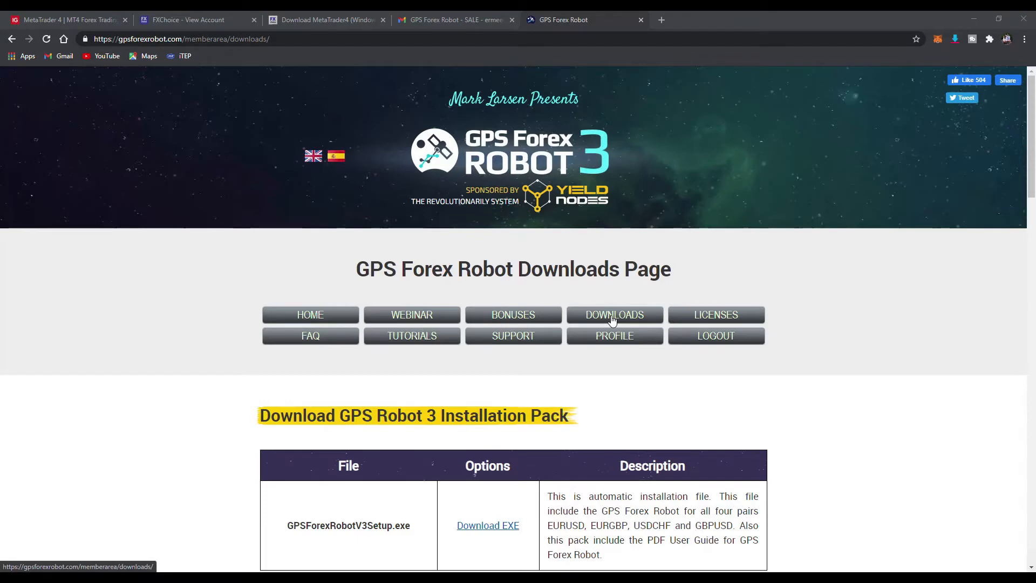
pyautogui.scroll(-3, 767, 318)
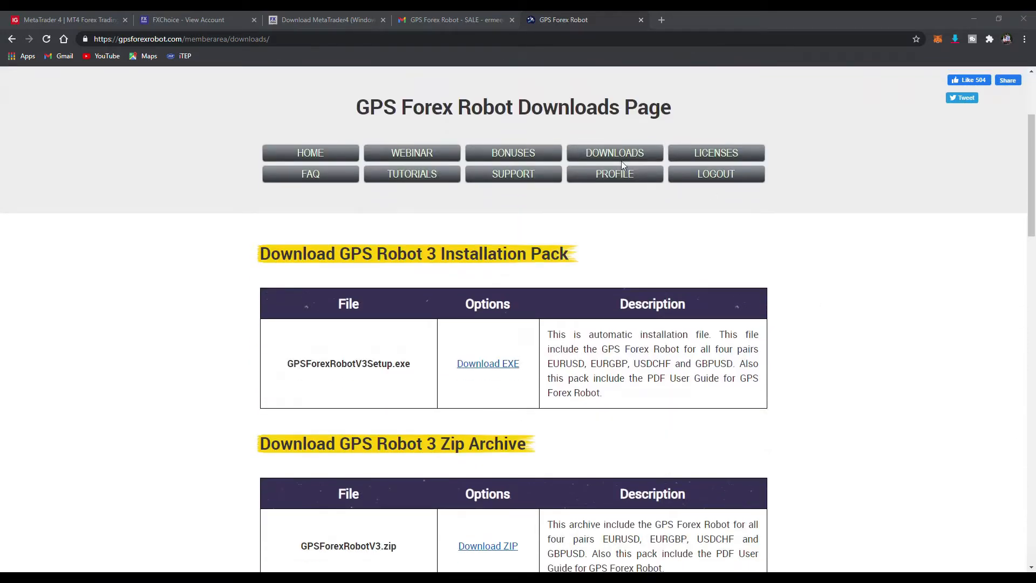
pyautogui.scroll(-2, 701, 261)
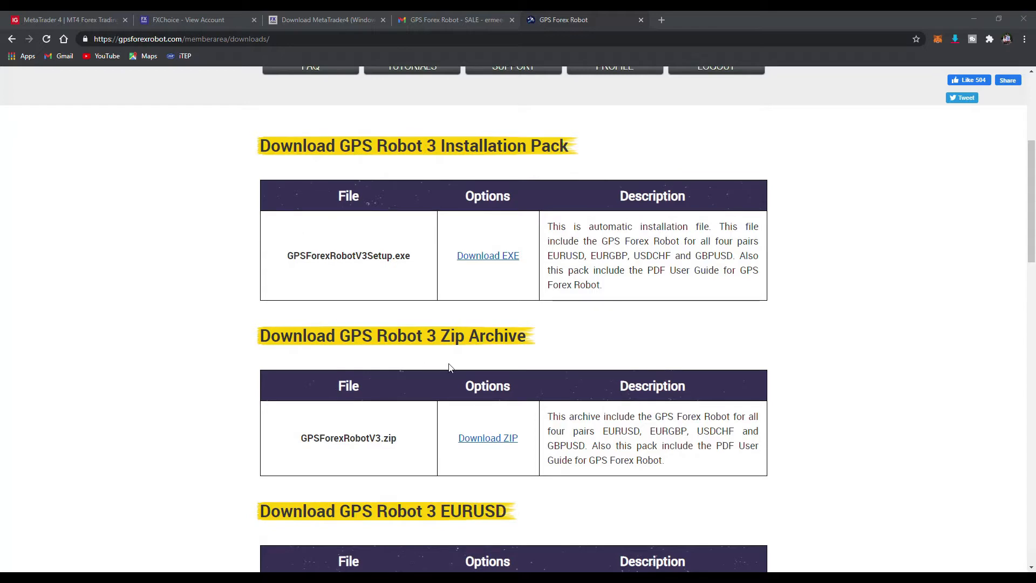
pyautogui.scroll(-10, 801, 362)
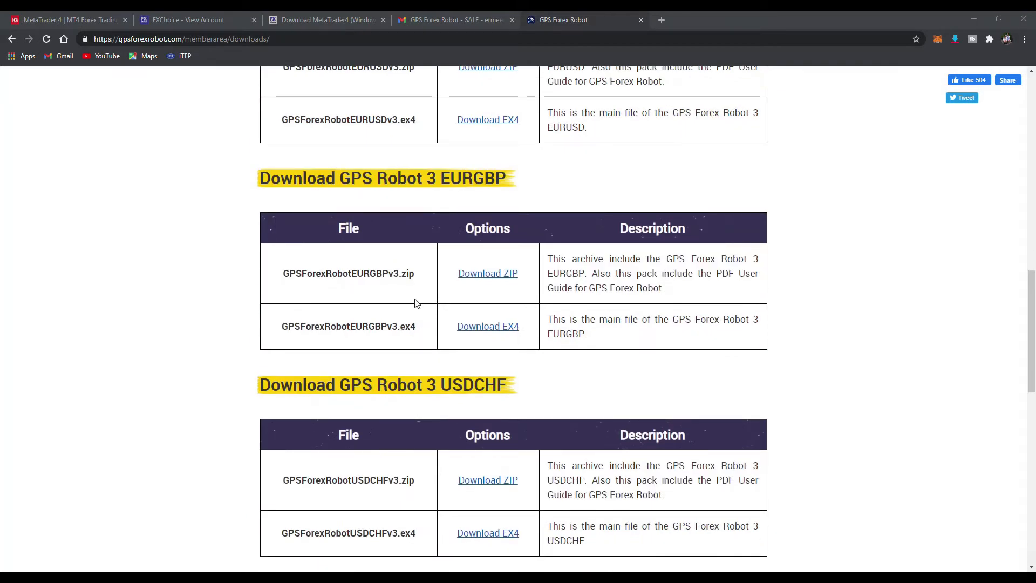
pyautogui.scroll(-4, 776, 451)
pyautogui.scroll(-6, 776, 451)
pyautogui.scroll(4, 782, 459)
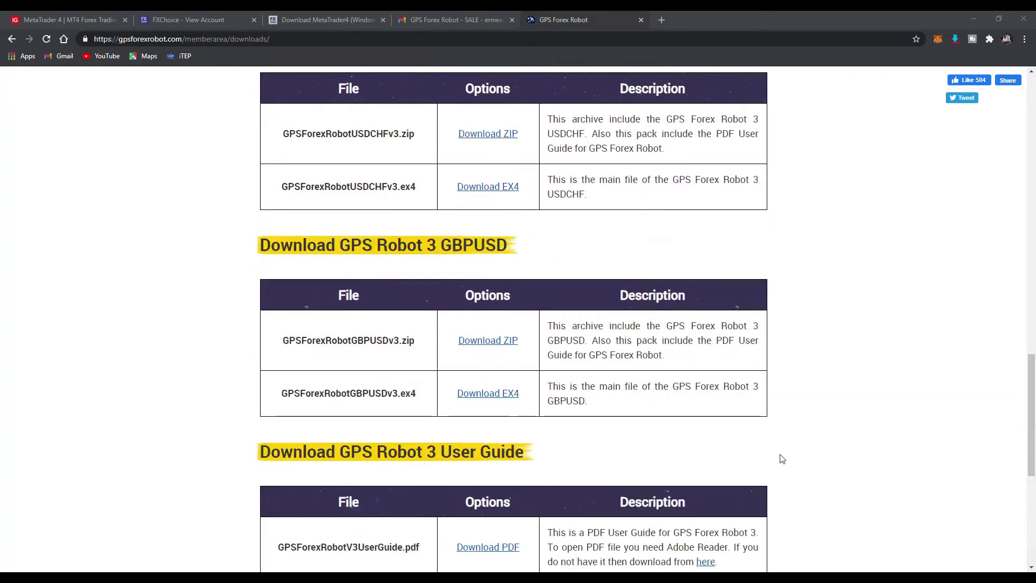
pyautogui.scroll(14, 782, 460)
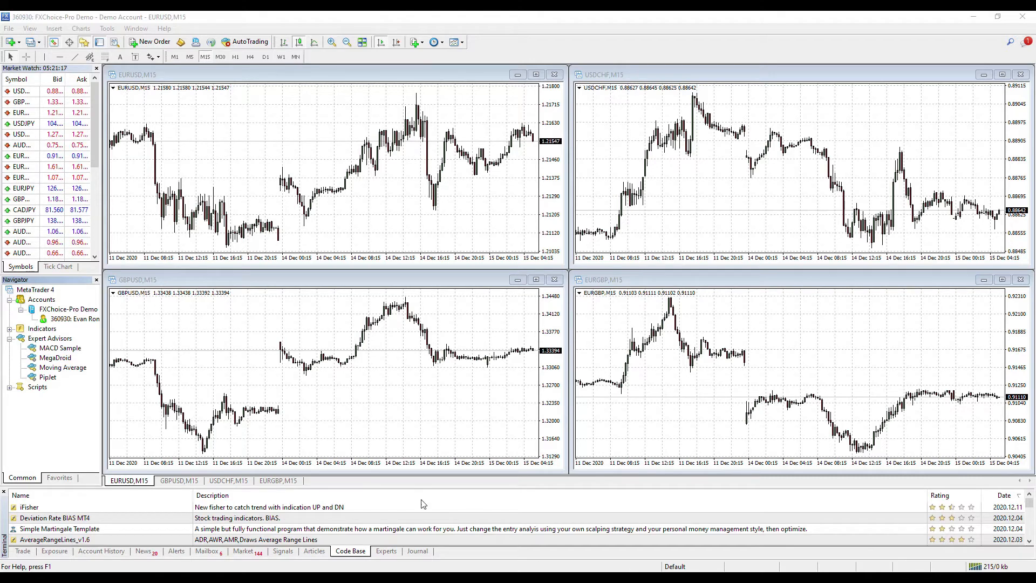
# - Bring up GPSForexRobotV3UserGuide.pdf in Chrome and scroll to section 3.3 on the Terminal Data Folder
pyautogui.moveTo(383, 578)
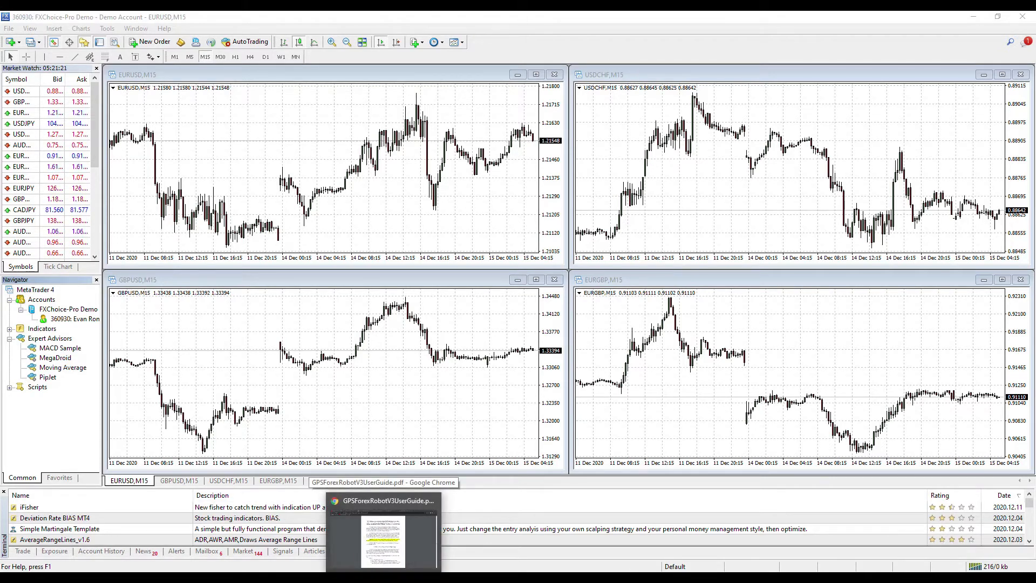
pyautogui.click(383, 578)
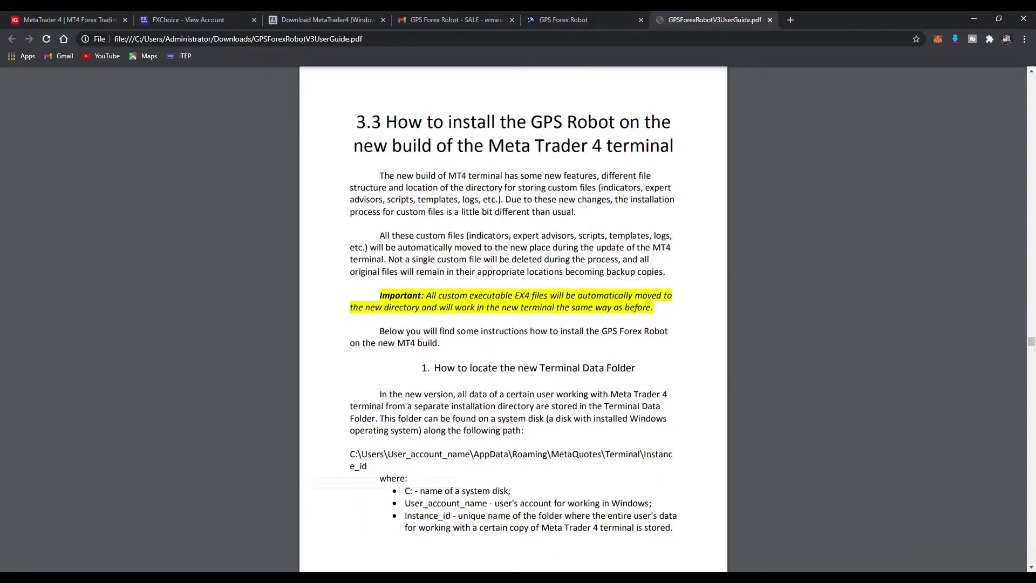
pyautogui.scroll(-2, 638, 409)
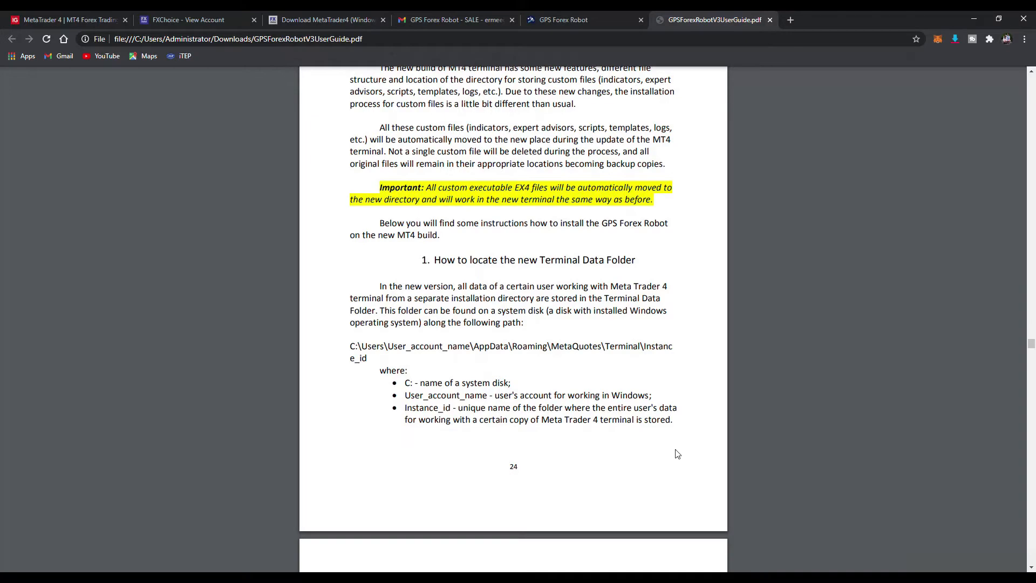
pyautogui.scroll(-6, 678, 449)
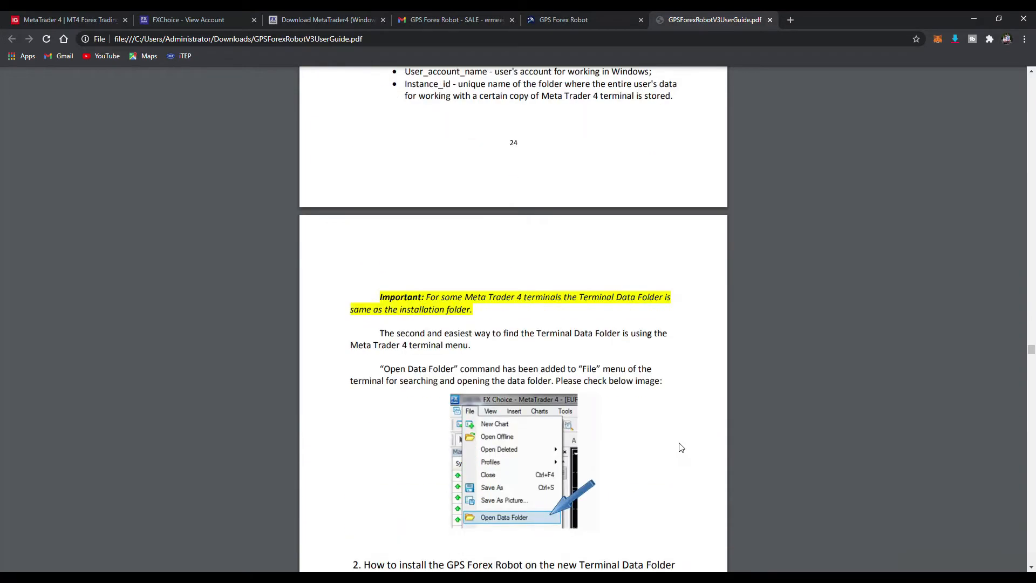
pyautogui.scroll(-1, 681, 448)
pyautogui.scroll(1, 682, 448)
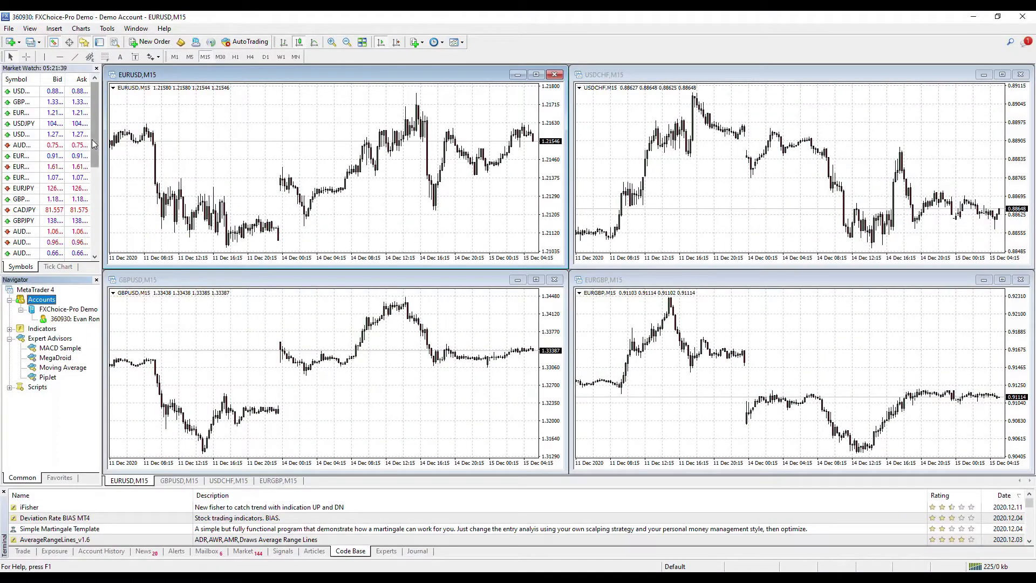
# - Open the terminal's data folder and browse into MQL4\Experts in File Explorer
pyautogui.click(9, 28)
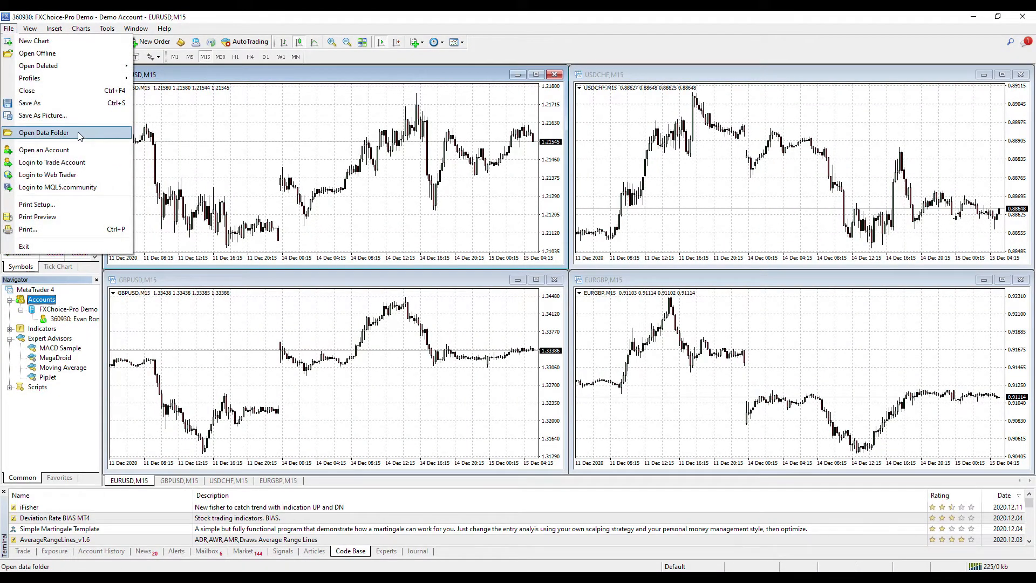
pyautogui.click(45, 133)
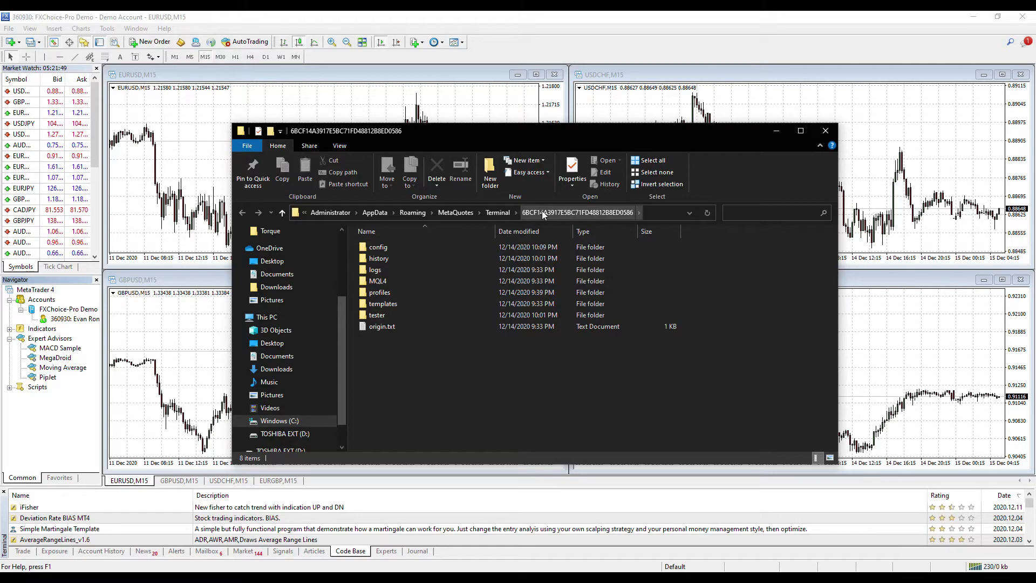
pyautogui.doubleClick(378, 281)
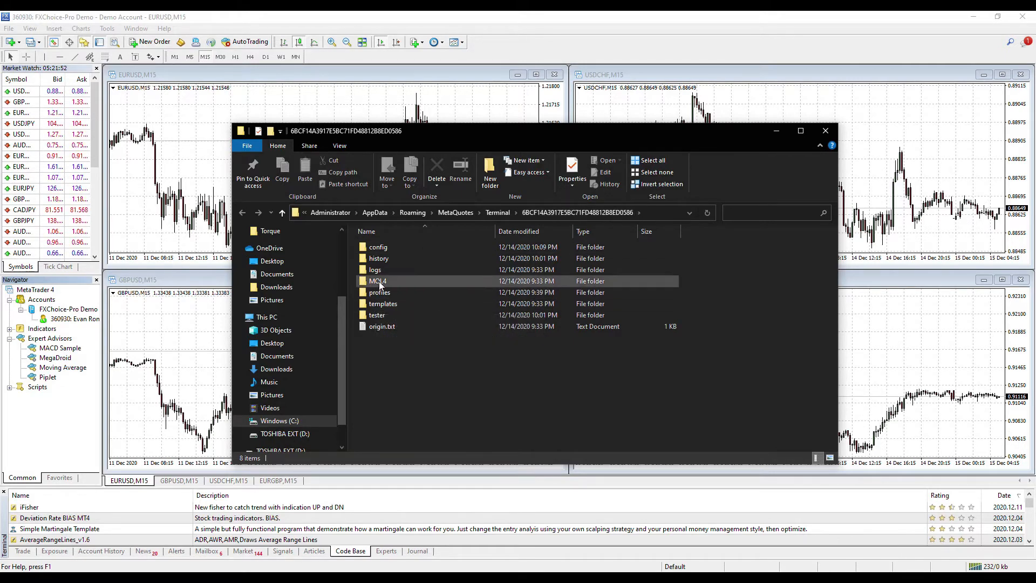
pyautogui.doubleClick(383, 248)
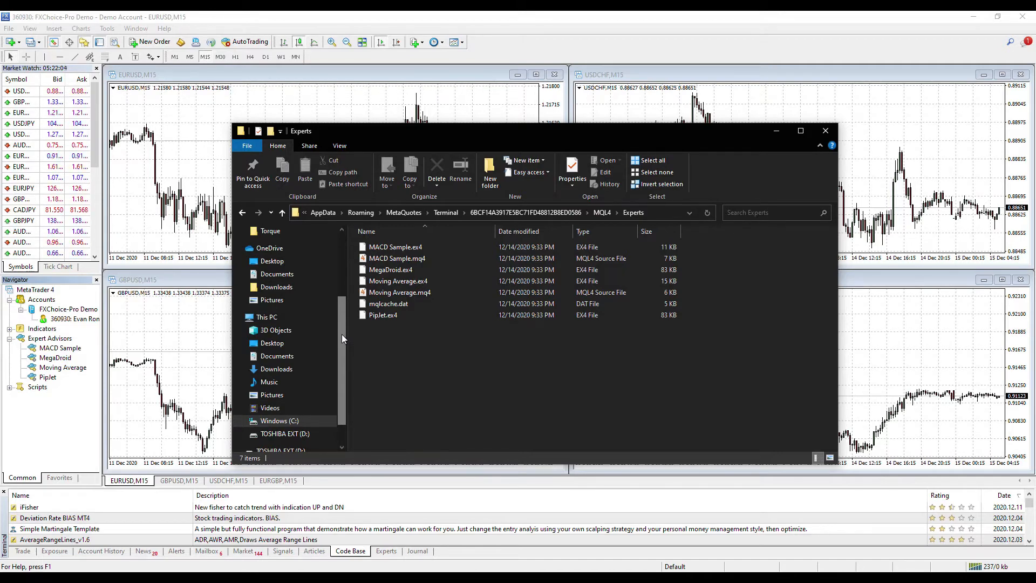
# - Glance at the GPS Forex Robot downloads page in the browser, then return to MetaTrader 4
pyautogui.hotkey('alt', 'Tab')
pyautogui.click(587, 22)
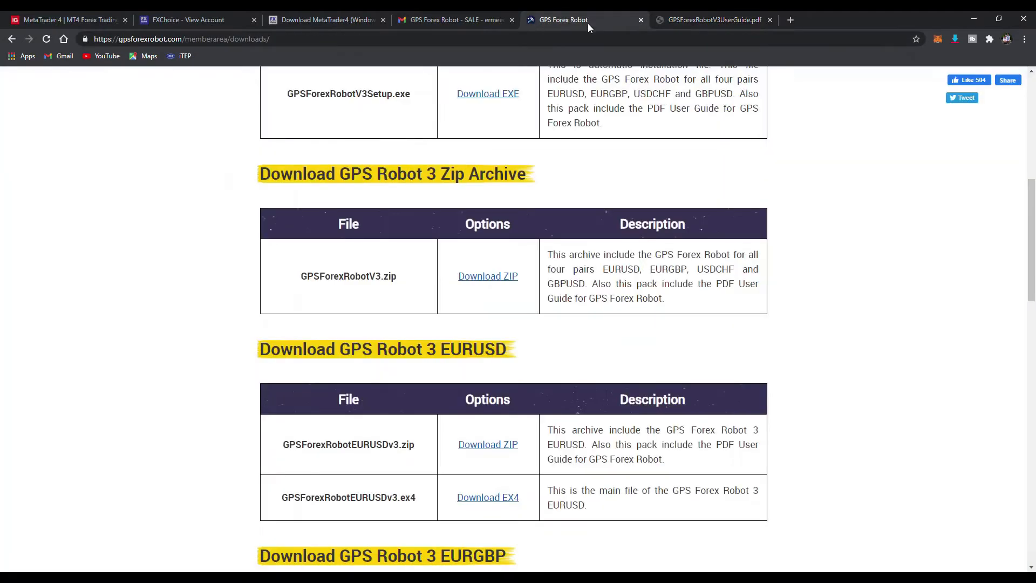
pyautogui.scroll(5, 814, 324)
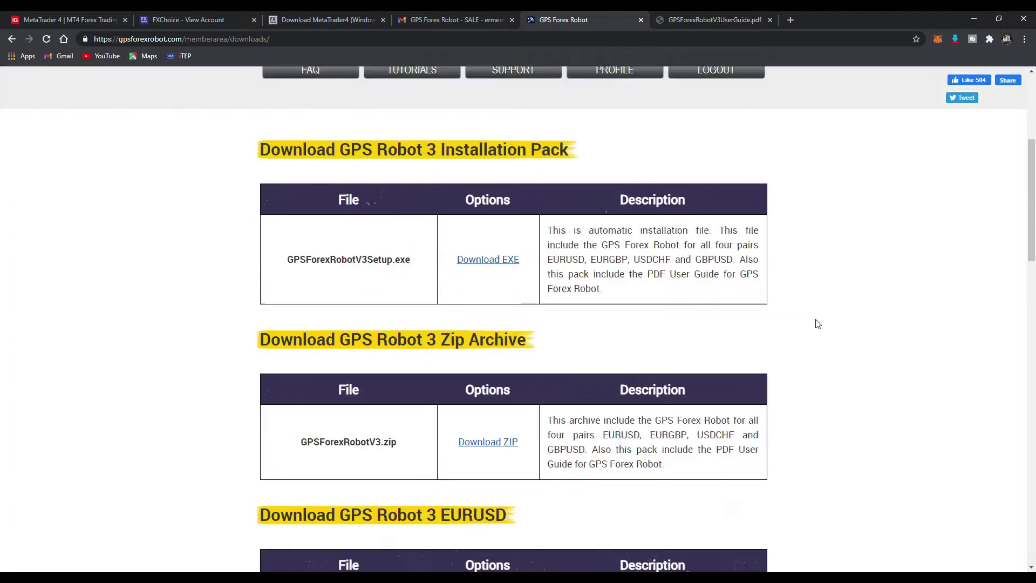
pyautogui.scroll(-5, 818, 324)
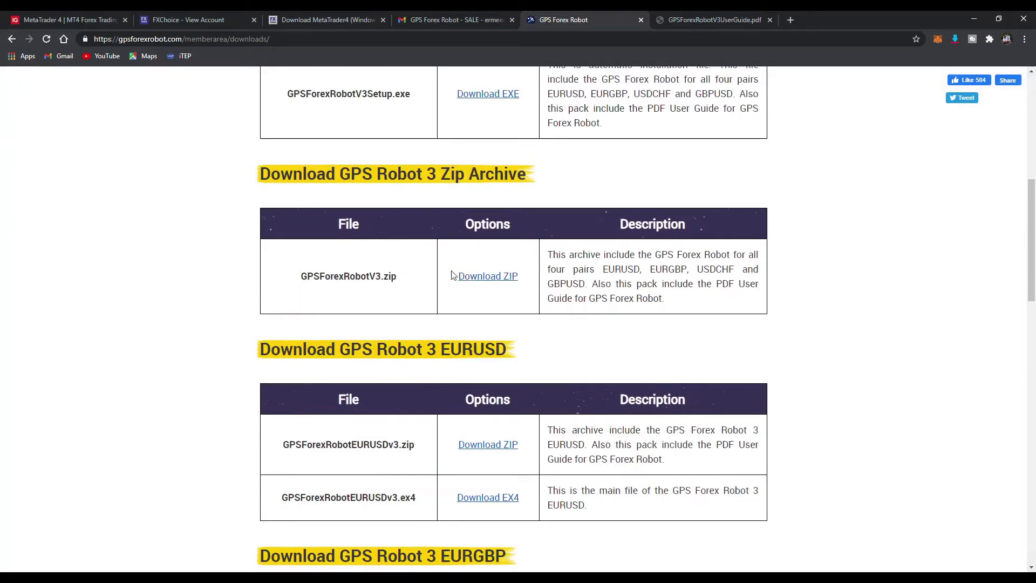
pyautogui.hotkey('alt', 'Tab')
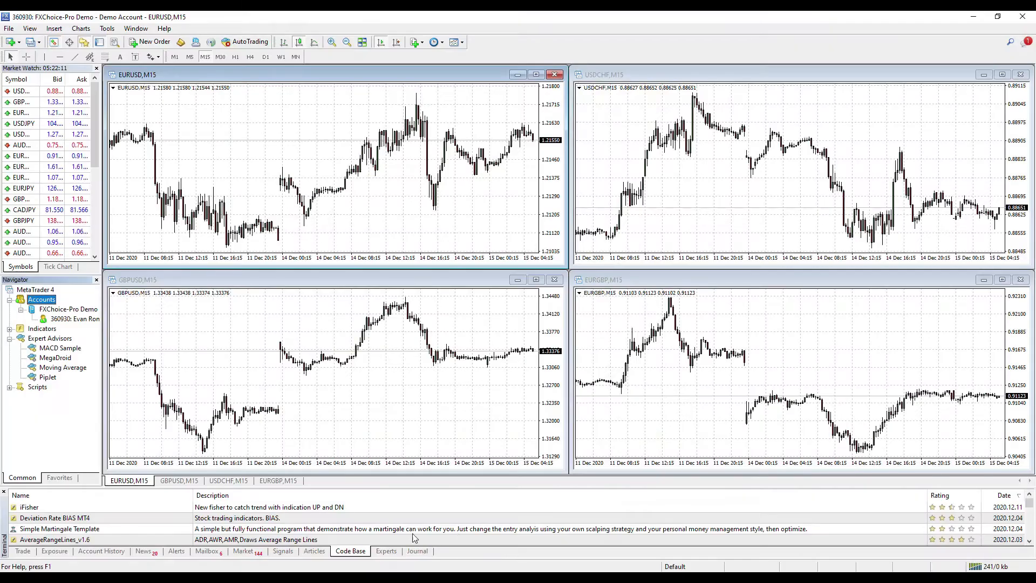
# - Open the extracted GPSForexRobotV3 folder in the PC's Downloads folder
pyautogui.moveTo(305, 571)
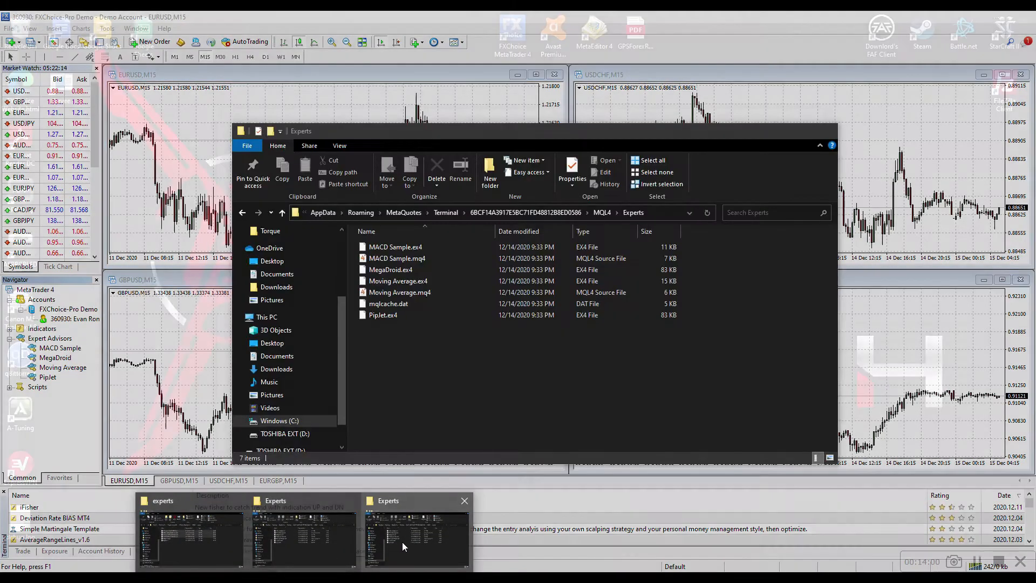
pyautogui.click(402, 542)
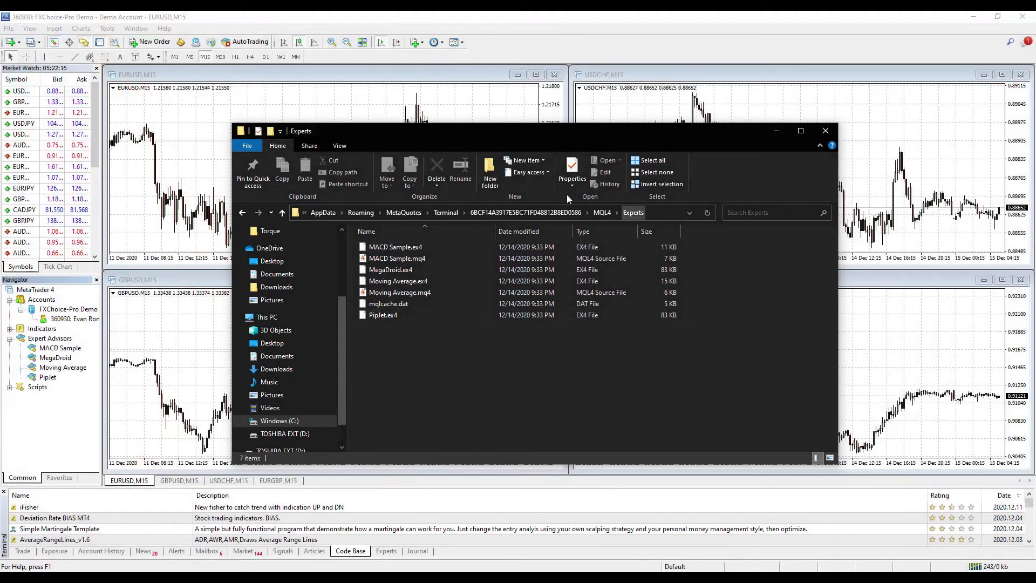
pyautogui.click(253, 290)
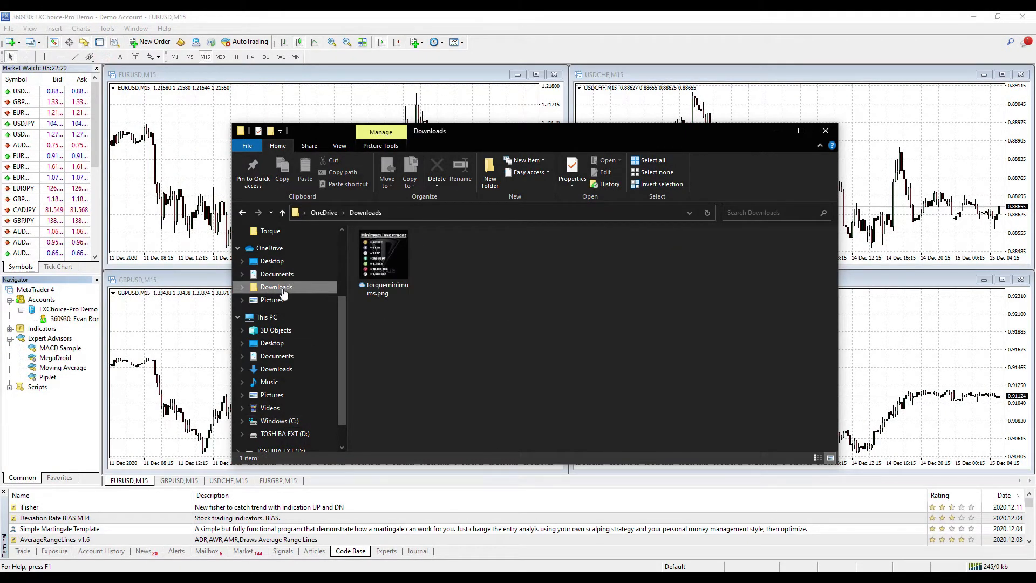
pyautogui.click(278, 369)
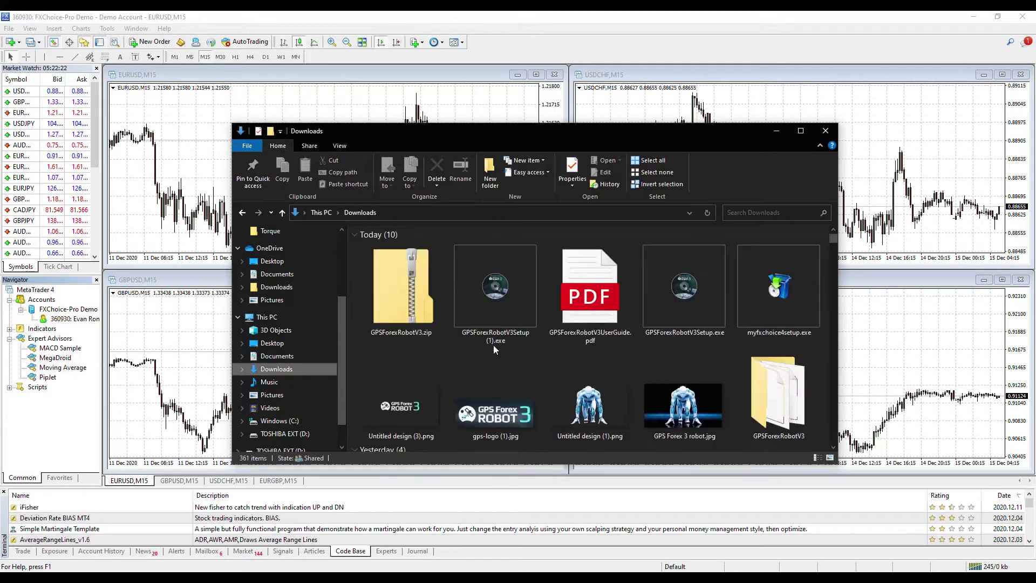
pyautogui.doubleClick(784, 384)
pyautogui.hotkey('alt', 'Left')
pyautogui.doubleClick(779, 402)
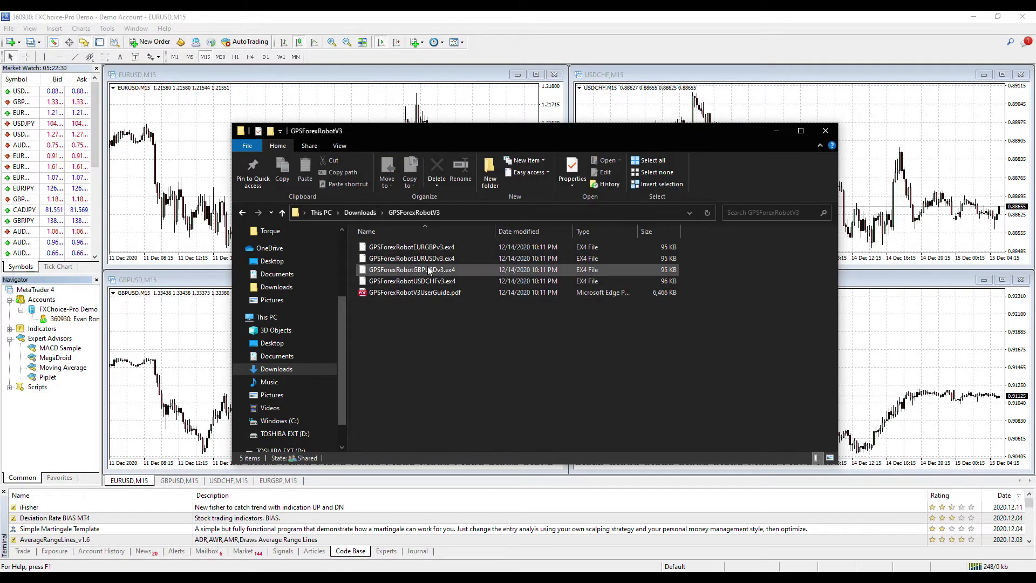
# - Select the four GPSForexRobot .ex4 files and copy them
pyautogui.click(430, 248)
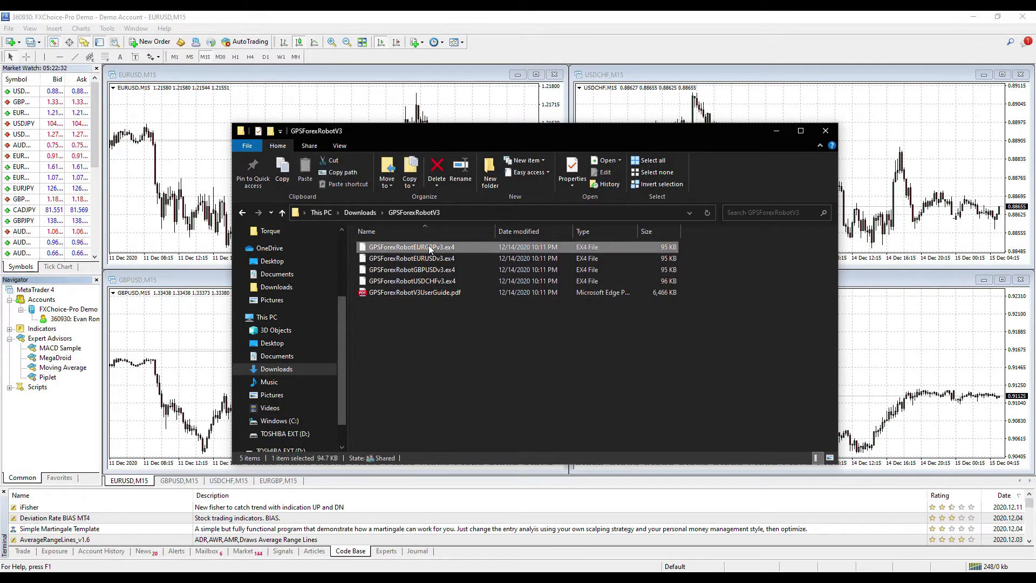
pyautogui.hotkey('shift', 'Down')
pyautogui.hotkey('shift', 'Down')
pyautogui.hotkey('shift', 'Down')
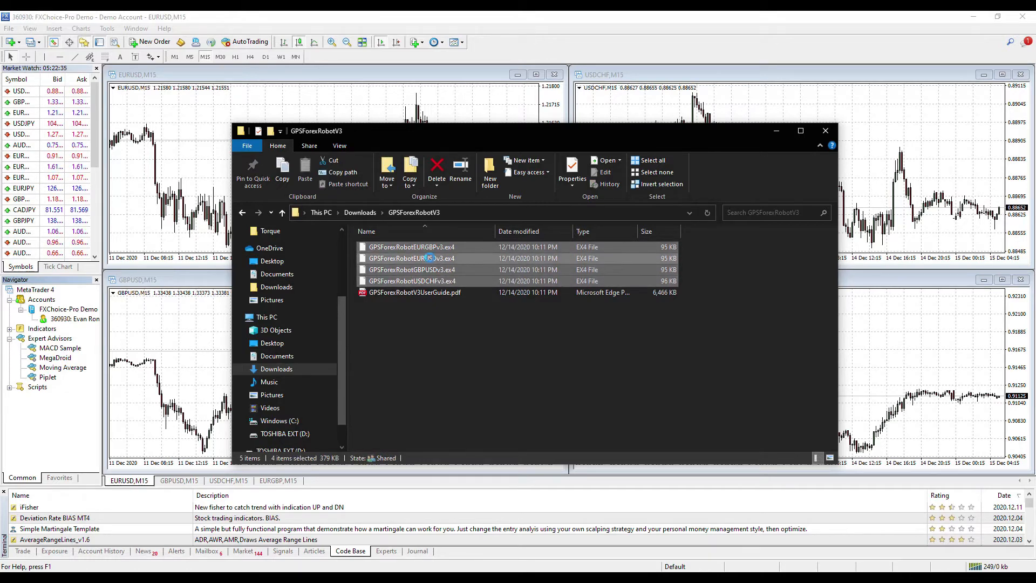
pyautogui.rightClick(432, 261)
pyautogui.click(456, 401)
# - Check C:\Program Files (x86)\MQL4\Experts for the four robot files, then close Explorer
pyautogui.click(281, 422)
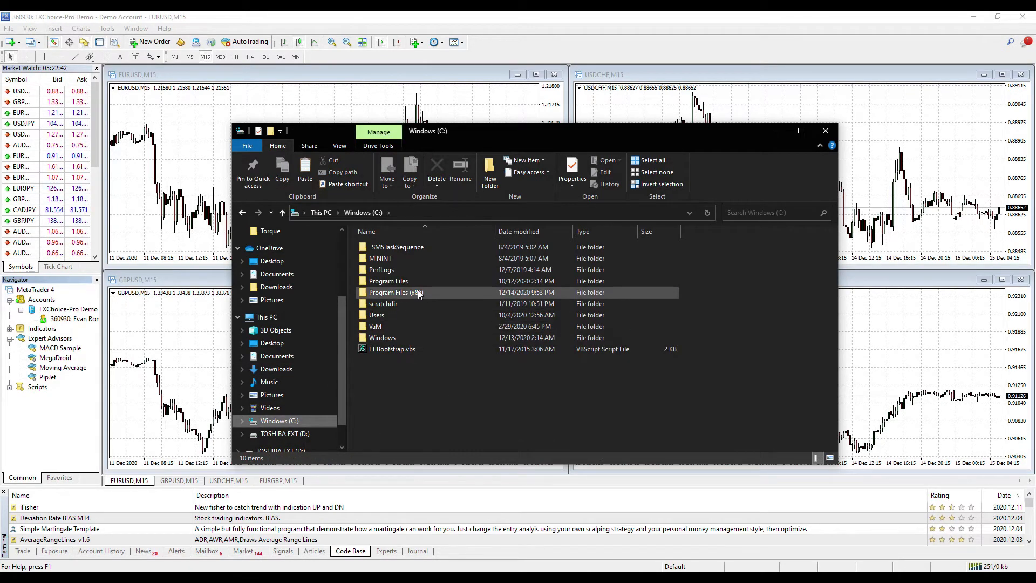
pyautogui.doubleClick(418, 293)
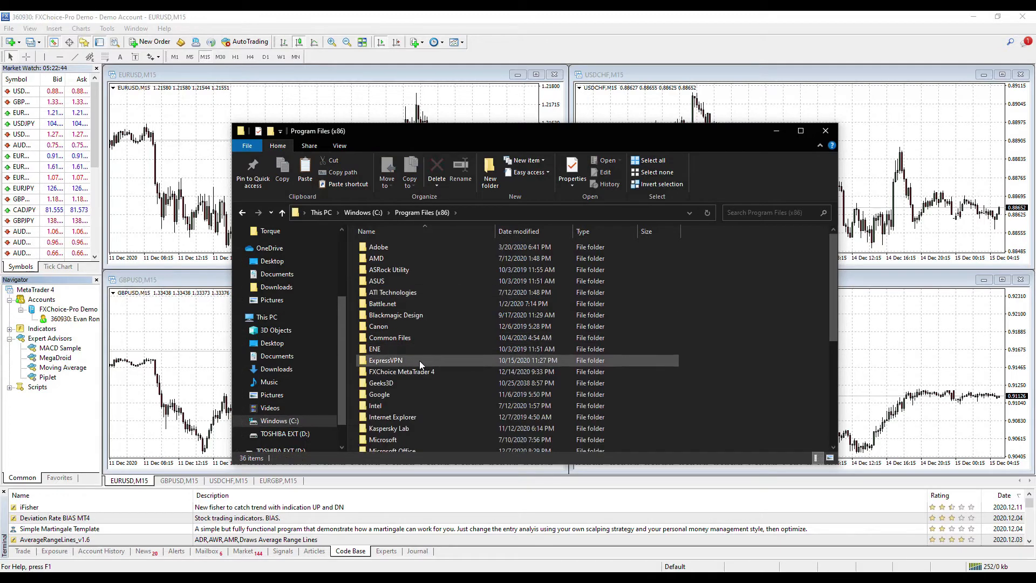
pyautogui.scroll(-2, 428, 435)
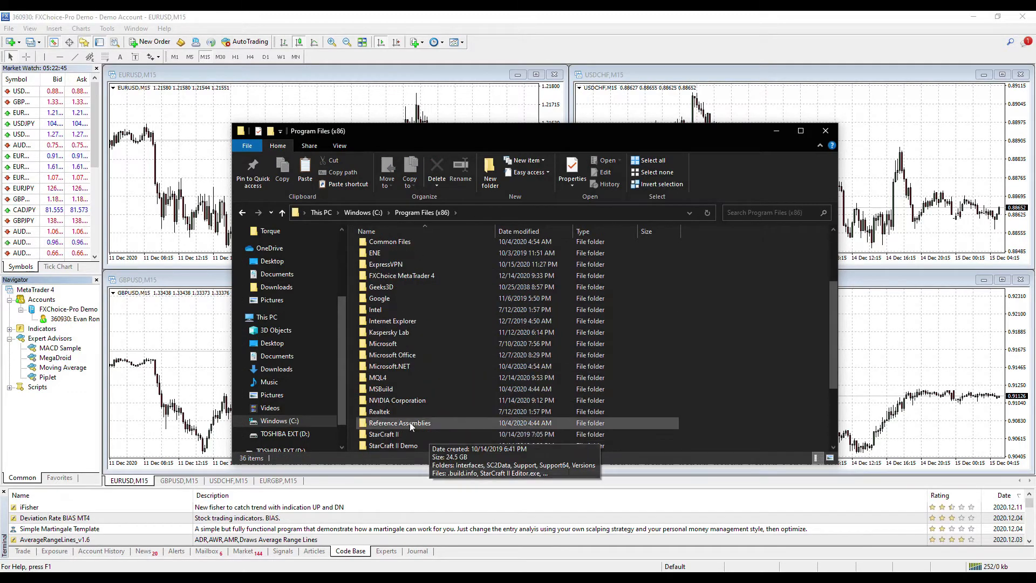
pyautogui.doubleClick(383, 379)
pyautogui.click(371, 247)
pyautogui.doubleClick(372, 247)
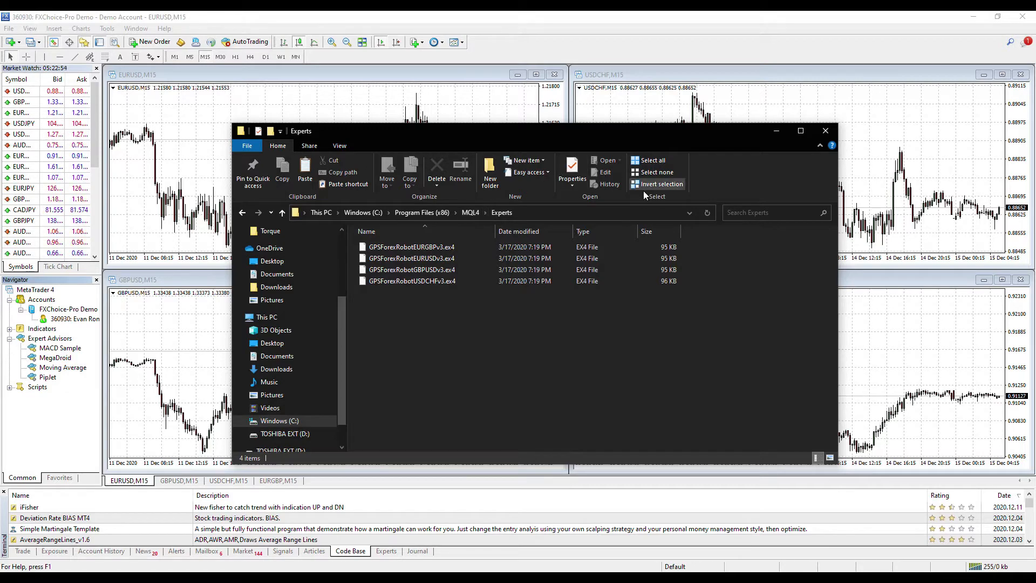
pyautogui.click(423, 214)
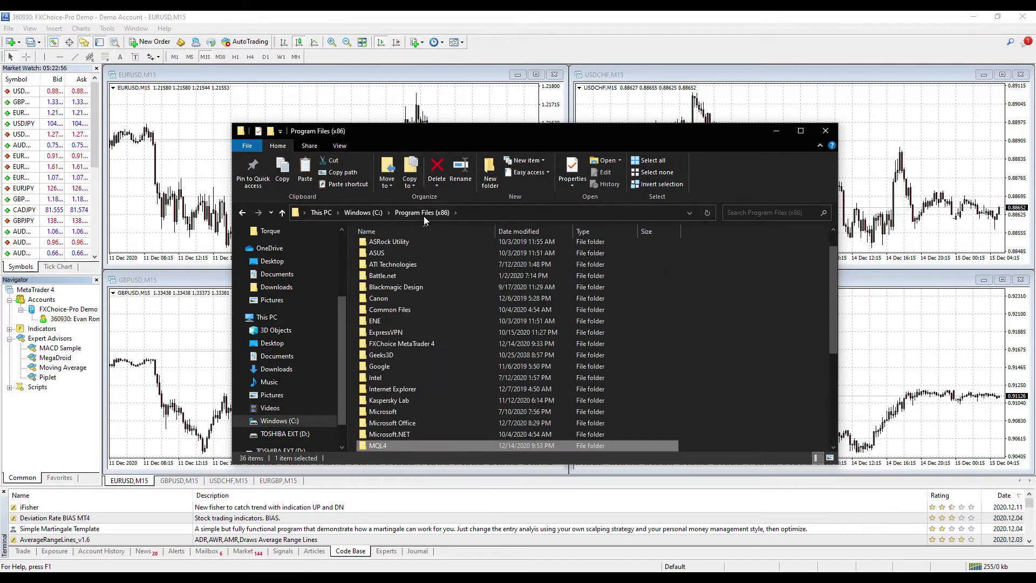
pyautogui.click(822, 136)
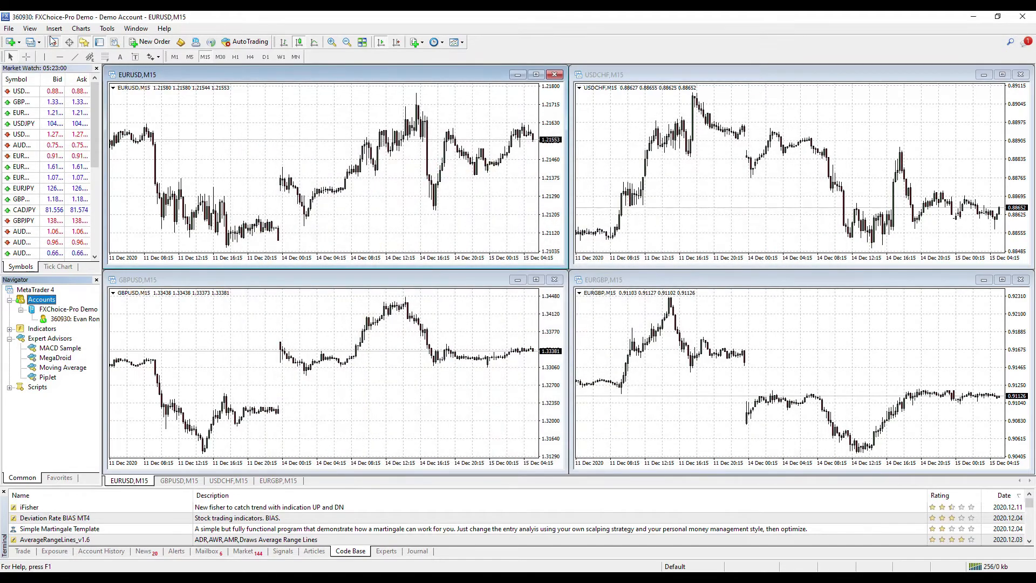
# - Close the terminal data folder's Experts window
pyautogui.click(304, 580)
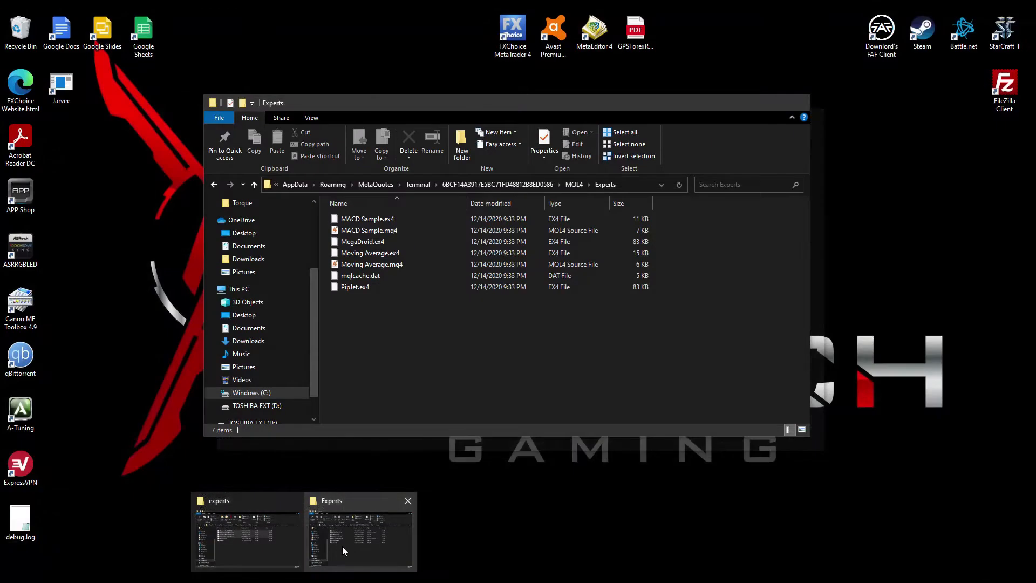
pyautogui.click(342, 546)
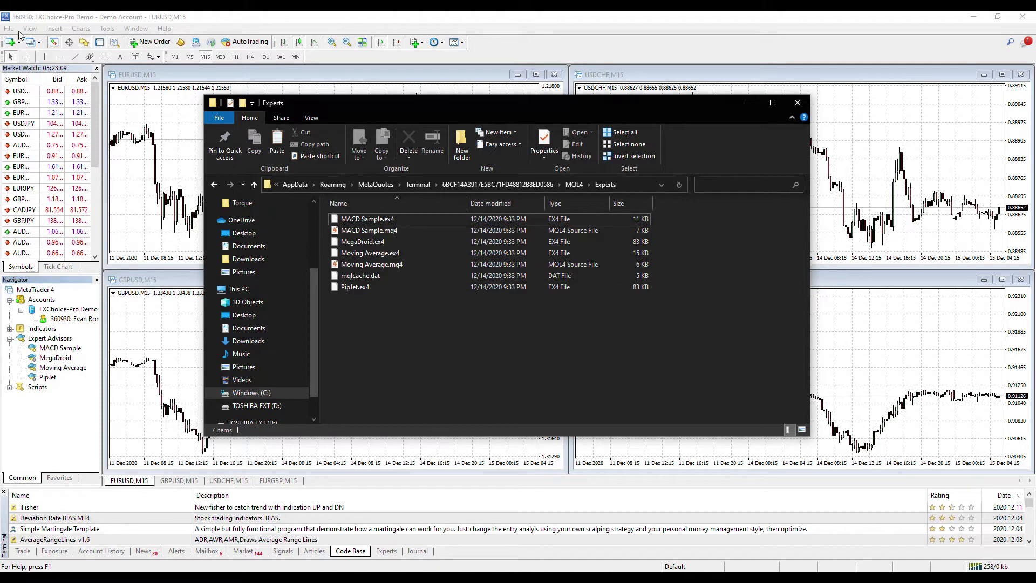
pyautogui.click(797, 103)
pyautogui.hotkey('alt', 'Tab')
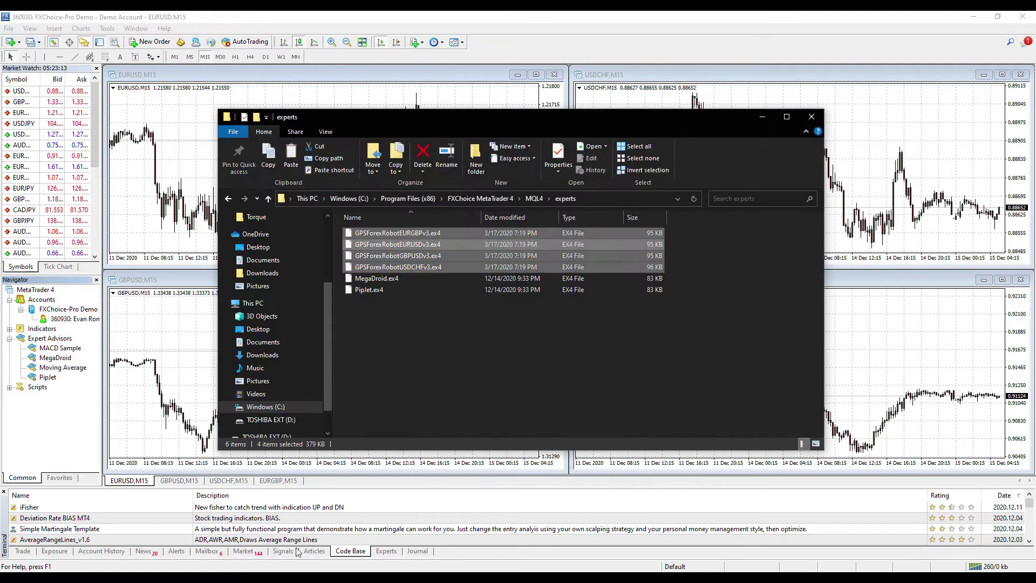
# - Copy the four GPSForexRobot .ex4 files from the installed experts folder, then return to MetaTrader 4
pyautogui.click(460, 328)
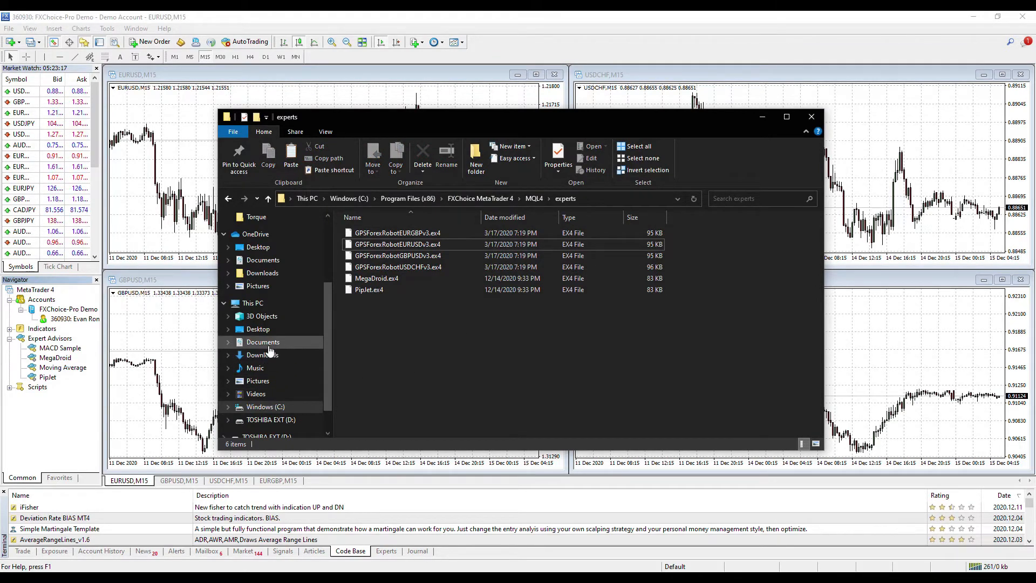
pyautogui.click(426, 234)
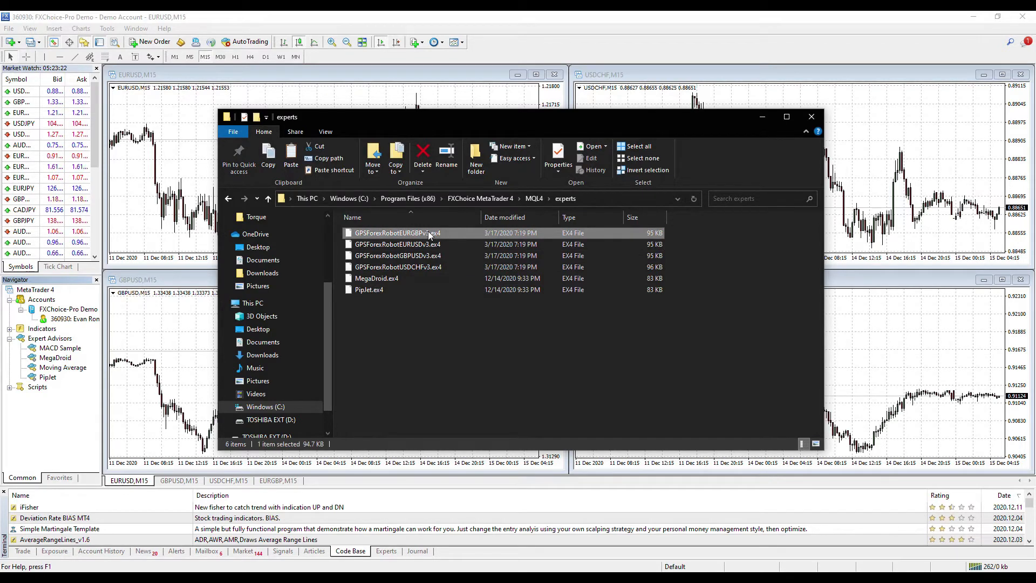
pyautogui.hotkey('shift', 'Down')
pyautogui.hotkey('shift', 'Down')
pyautogui.hotkey('shift', 'Down')
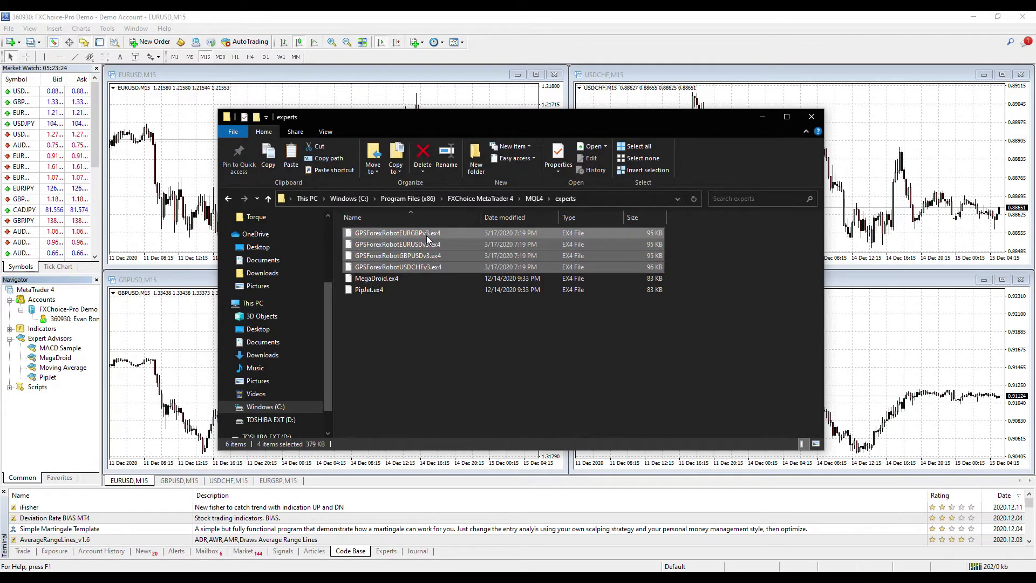
pyautogui.rightClick(427, 235)
pyautogui.click(454, 367)
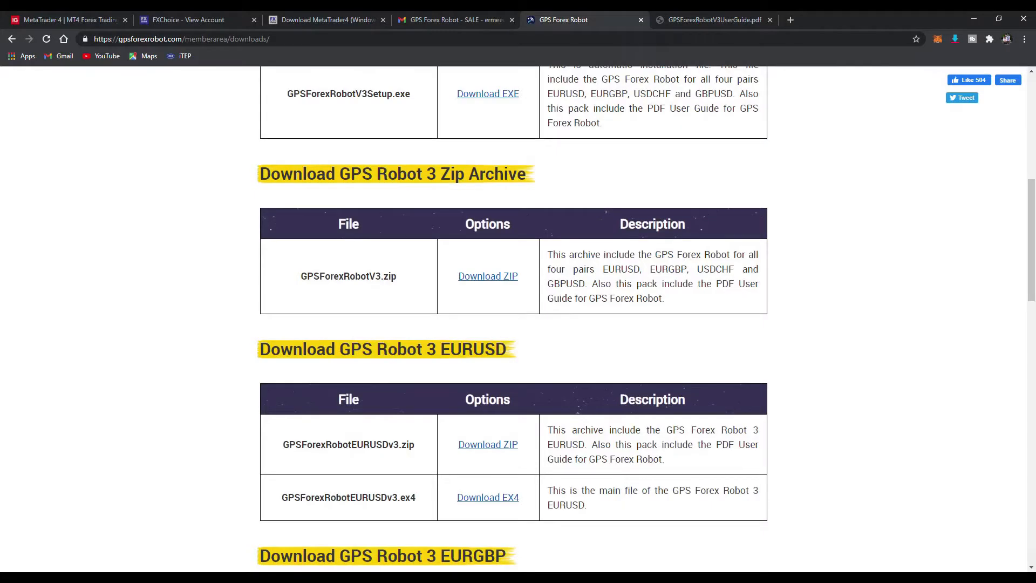
pyautogui.hotkey('alt', 'Tab')
# - Open the terminal's data folder and go into MQL4\Experts
pyautogui.click(8, 29)
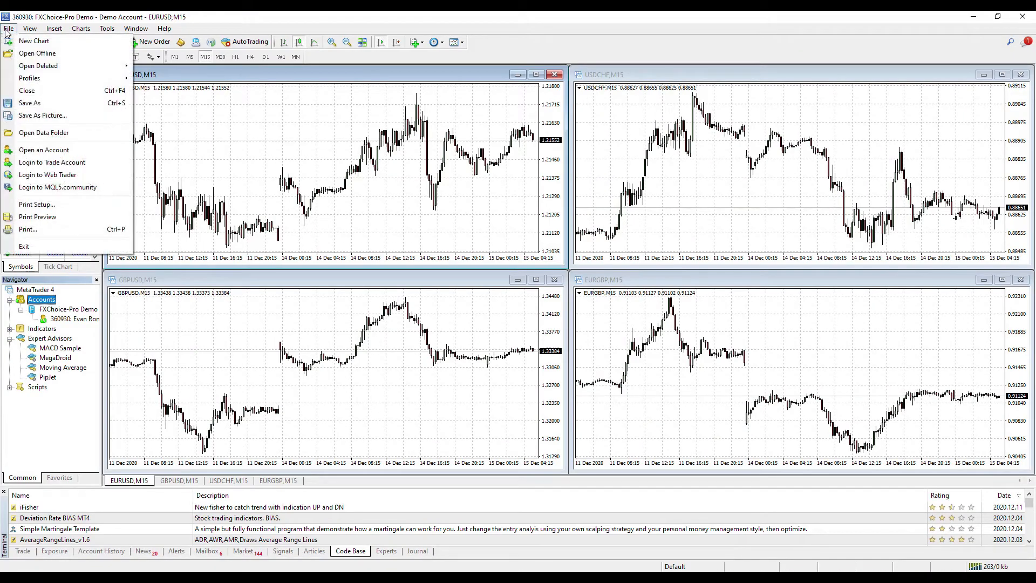
pyautogui.click(86, 132)
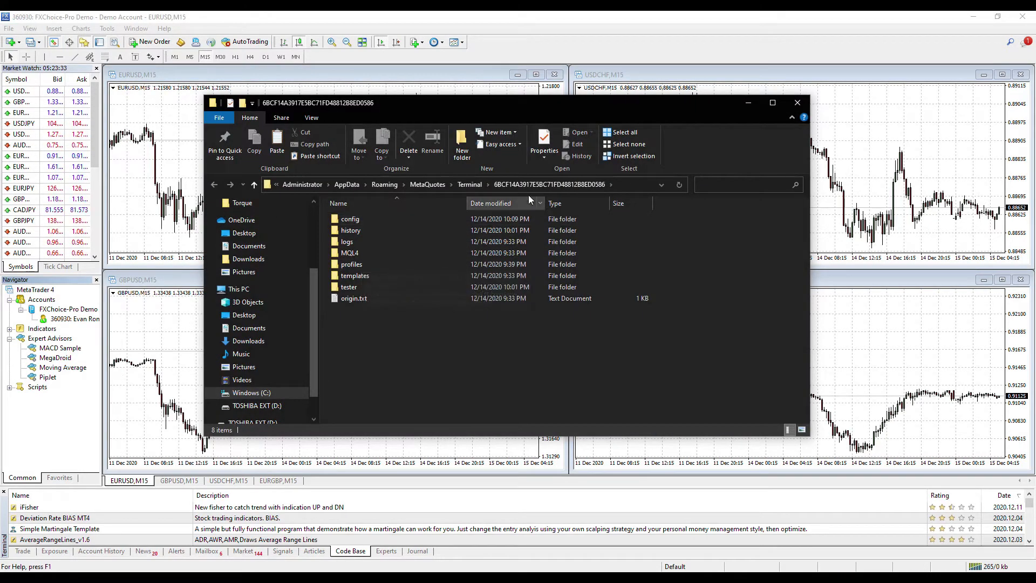
pyautogui.doubleClick(354, 254)
pyautogui.doubleClick(356, 222)
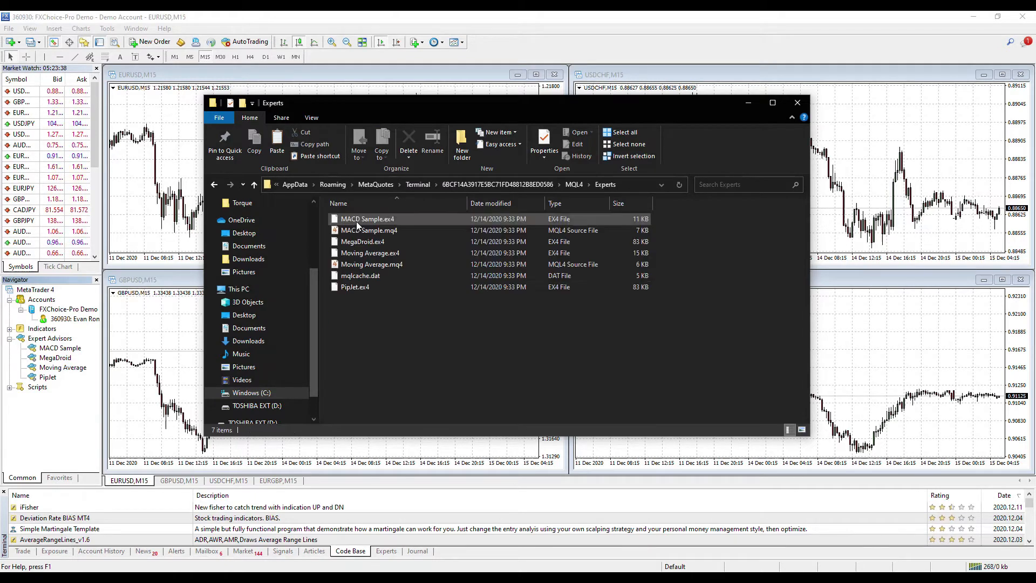
# - Paste the four robot files into Experts and close the Explorer window
pyautogui.rightClick(387, 308)
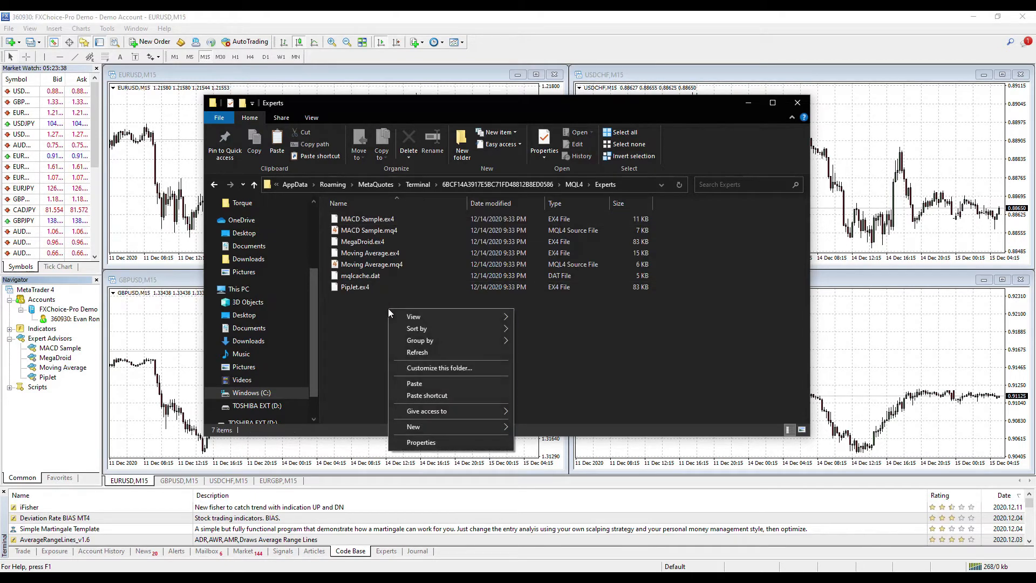
pyautogui.click(414, 383)
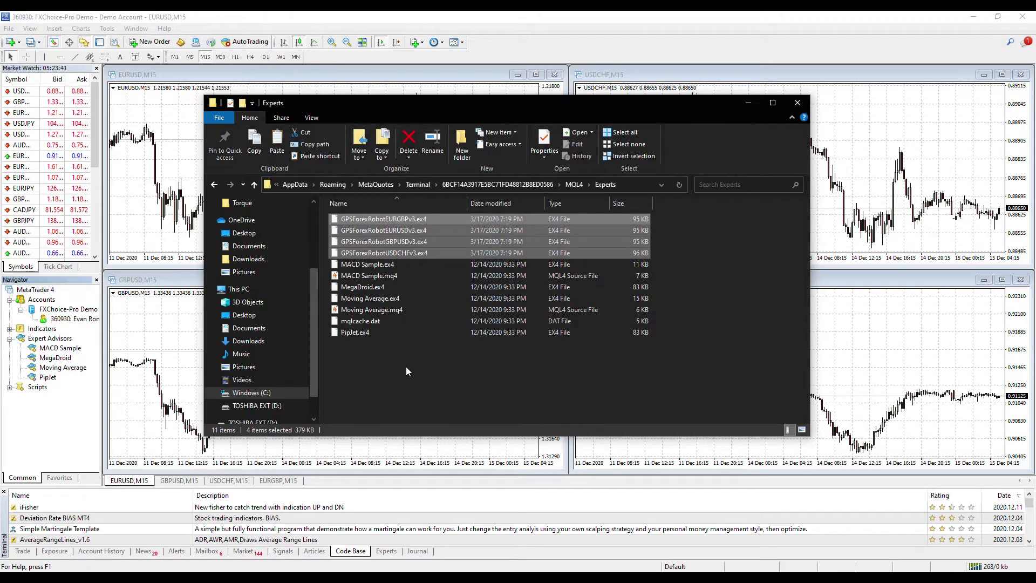
pyautogui.click(407, 368)
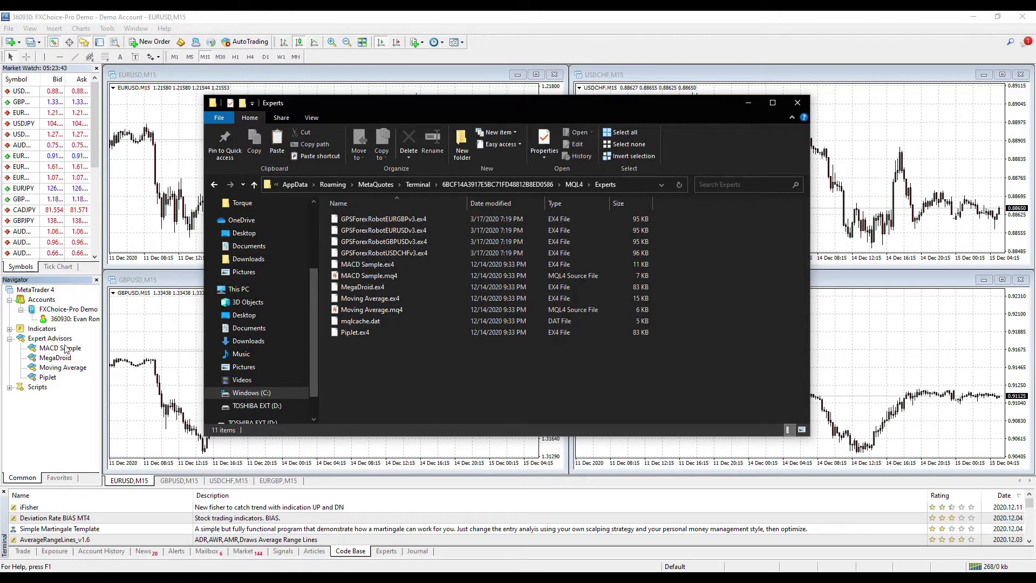
pyautogui.click(797, 106)
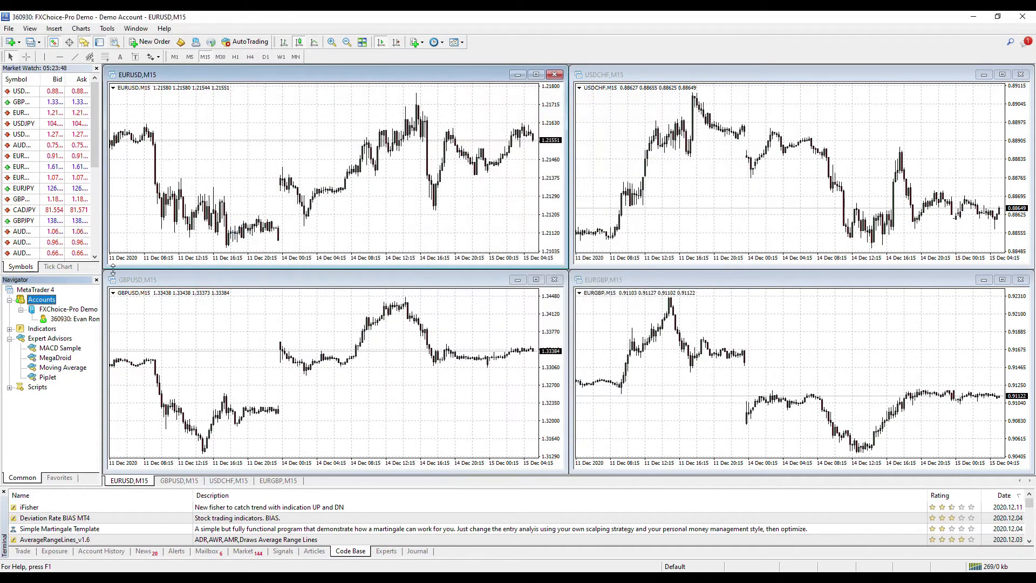
# - Refresh the Navigator's Expert Advisors list so the four robots appear
pyautogui.click(63, 340)
pyautogui.rightClick(64, 342)
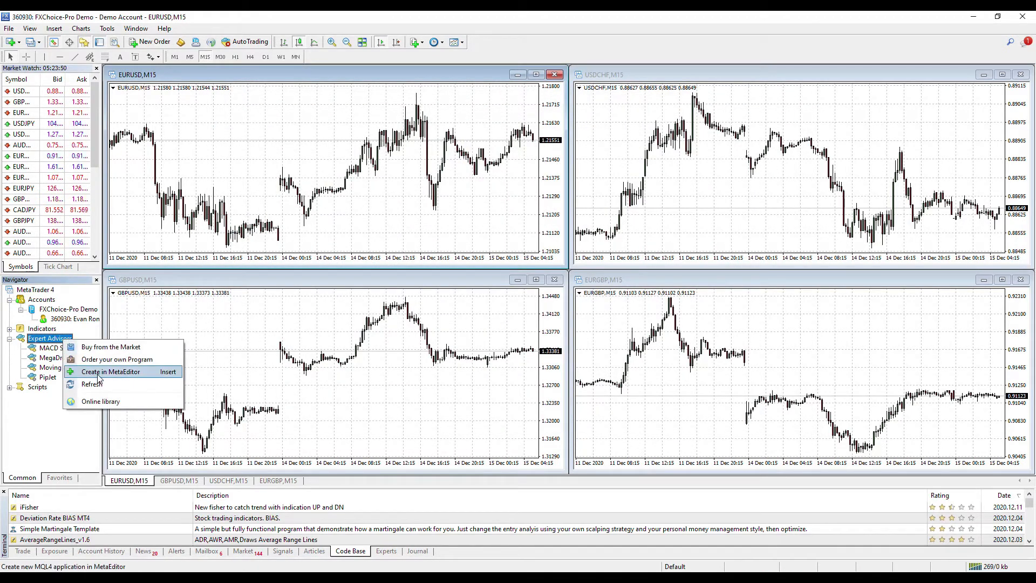
pyautogui.click(99, 397)
# - Re-tile the four charts and widen the side panel so robot names fit
pyautogui.moveTo(107, 396); pyautogui.dragTo(151, 395)
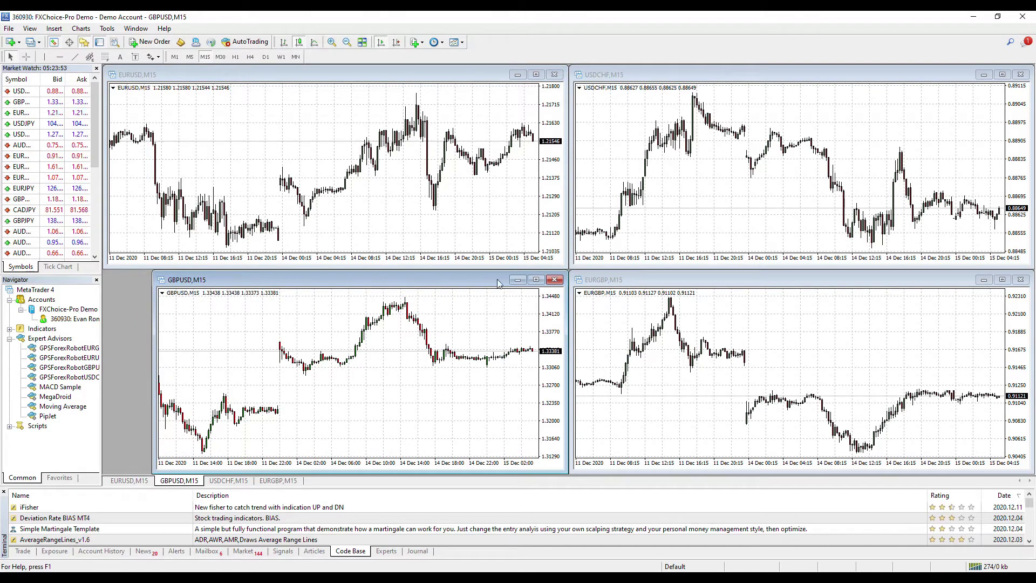
pyautogui.click(539, 281)
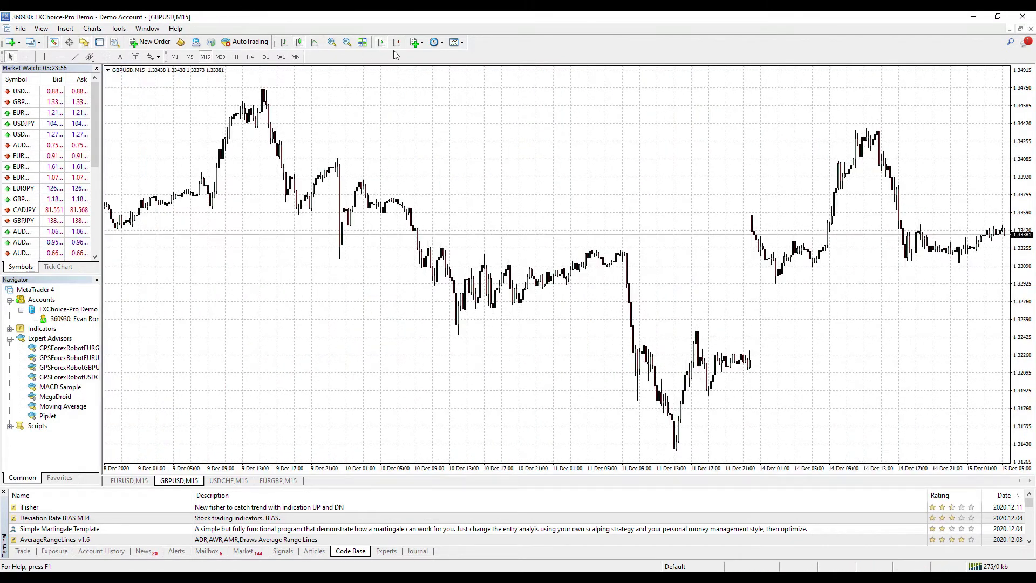
pyautogui.click(362, 42)
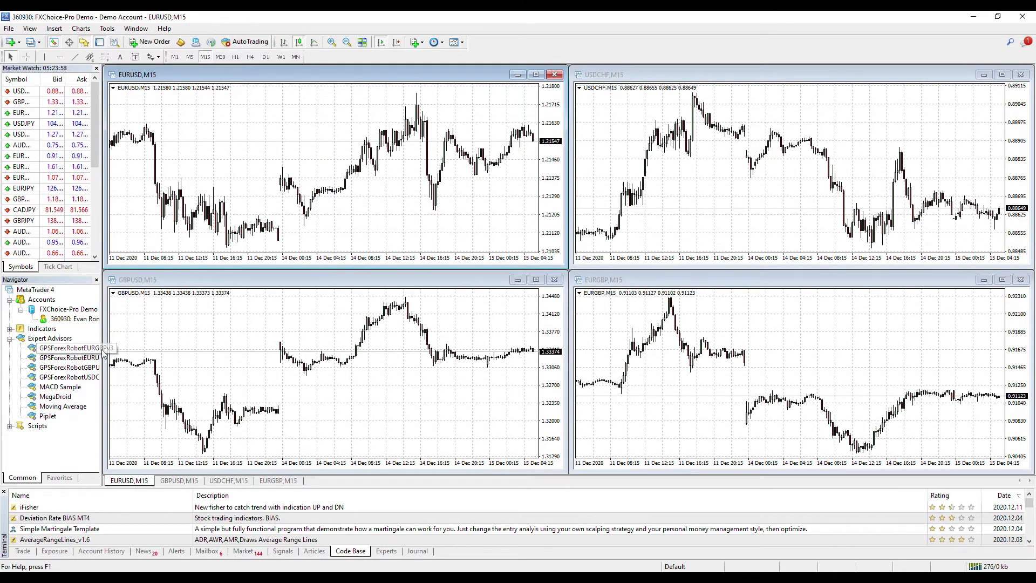
pyautogui.moveTo(103, 367); pyautogui.dragTo(120, 366)
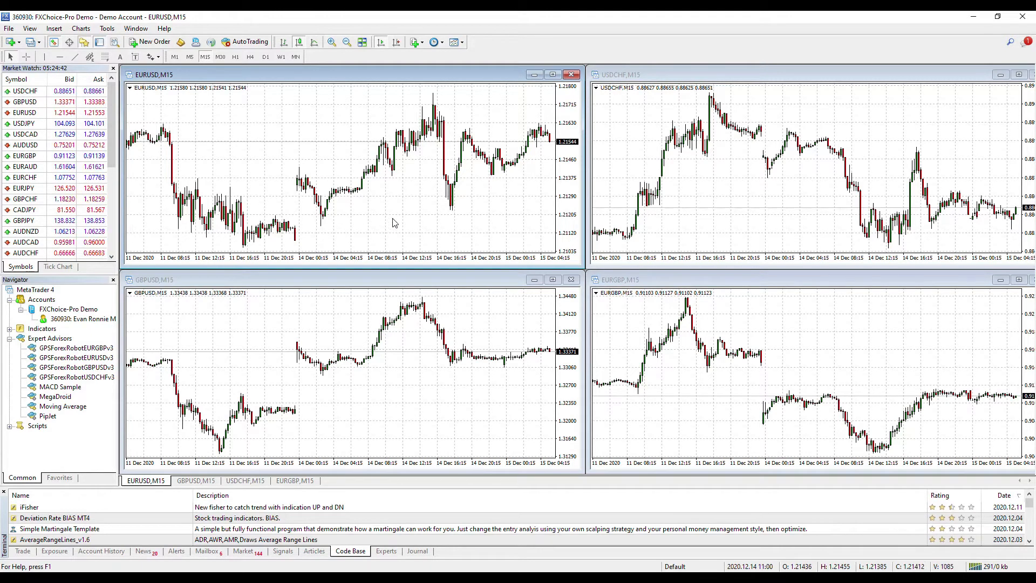
pyautogui.hotkey('alt', 'Tab')
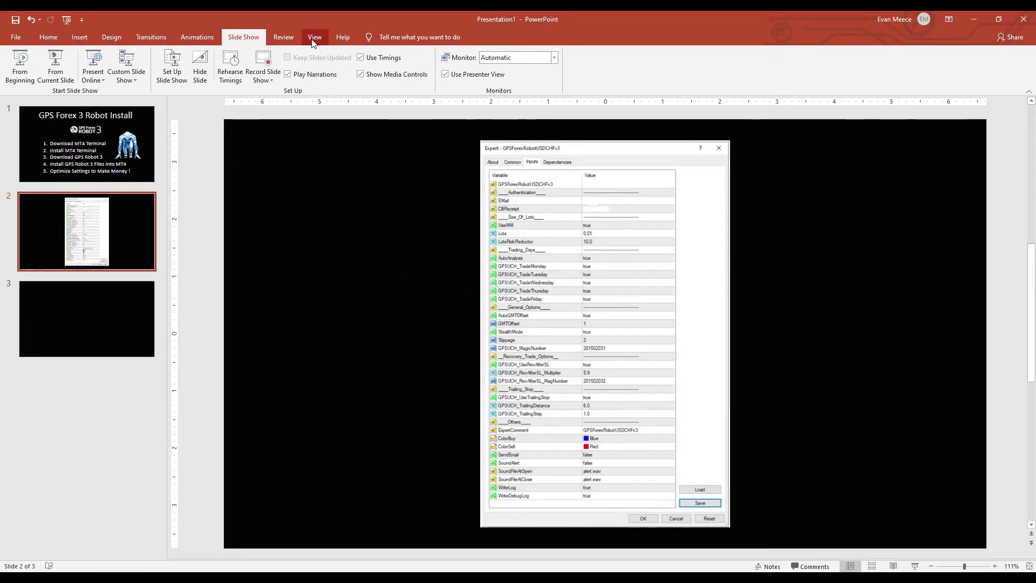
# - Present the slide show through the Expert inputs screenshot, then return to MetaTrader 4
pyautogui.click(20, 62)
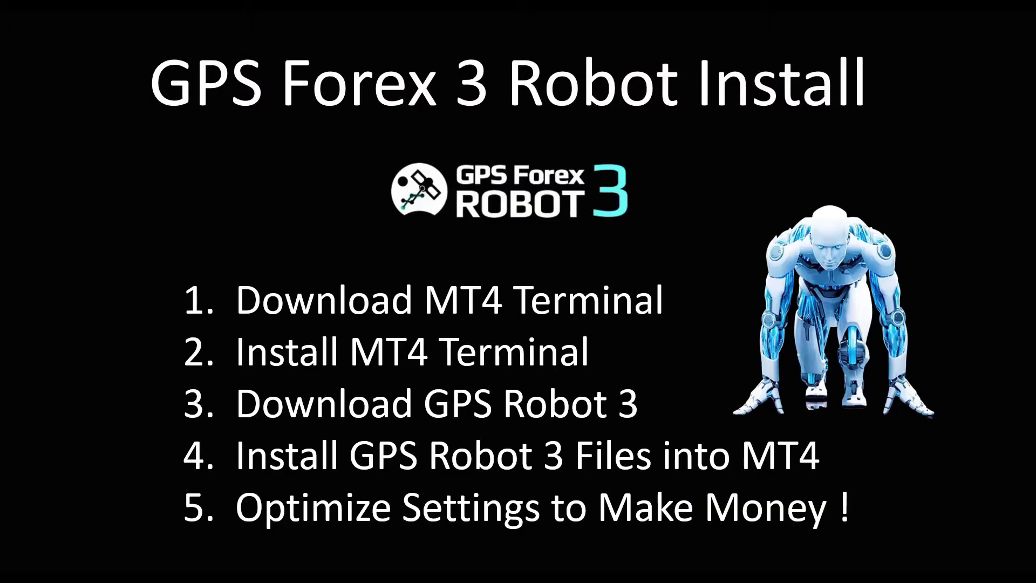
pyautogui.click(553, 247)
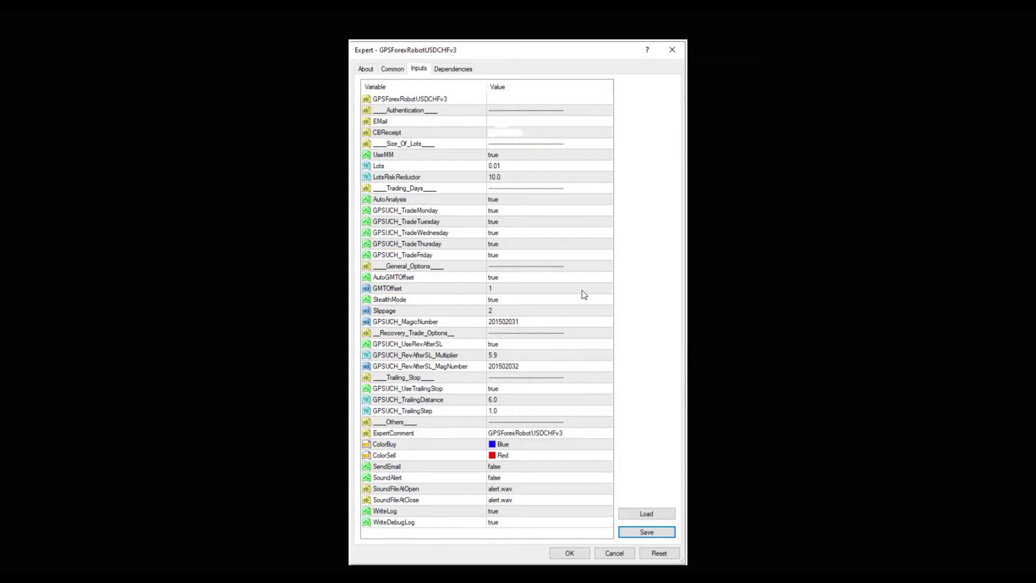
pyautogui.press('Escape')
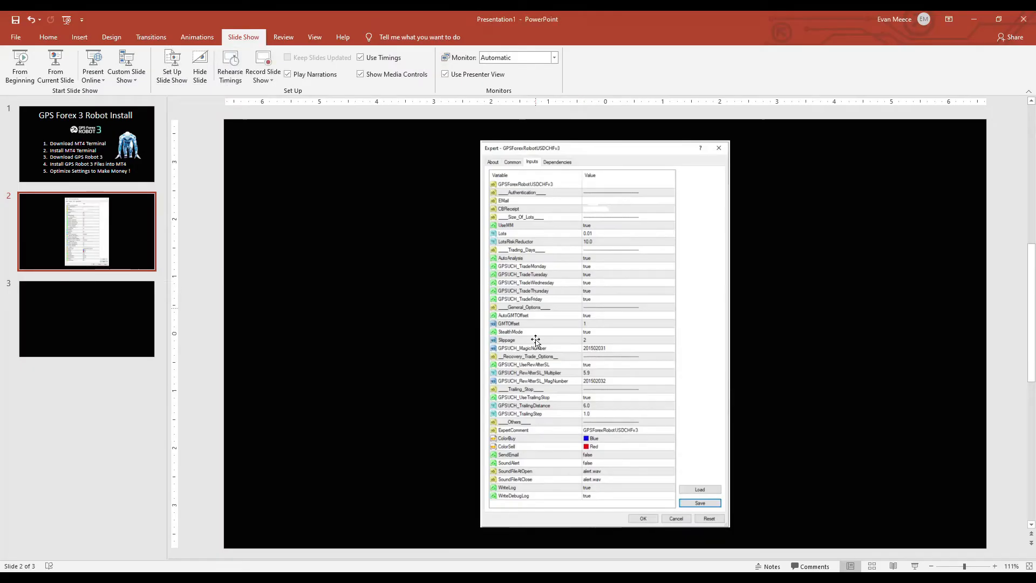
pyautogui.click(570, 577)
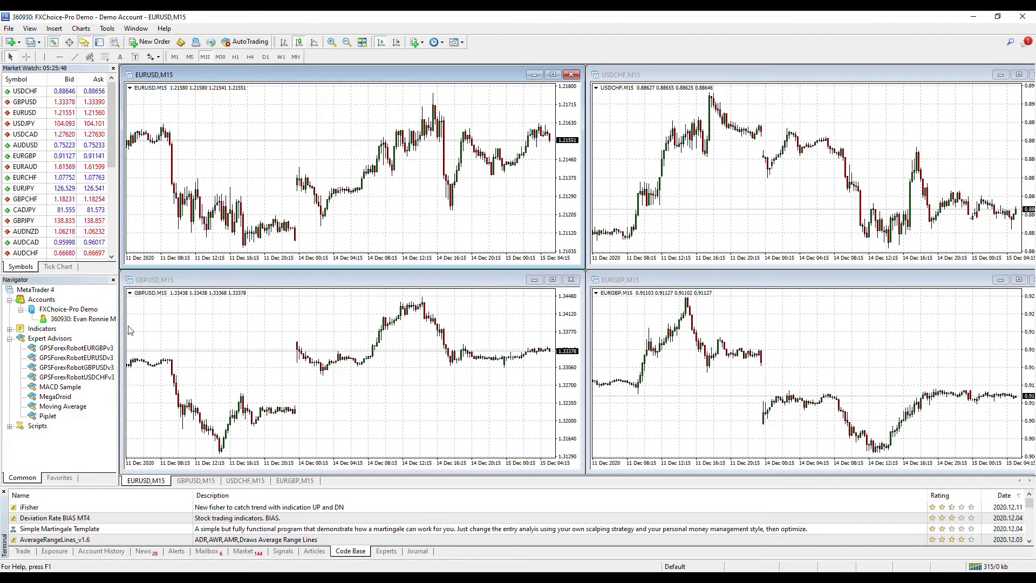
# - Attach GPSForexRobotEURUSDv3 to the EURUSD chart with default settings and dismiss the DLL warning
pyautogui.click(120, 344)
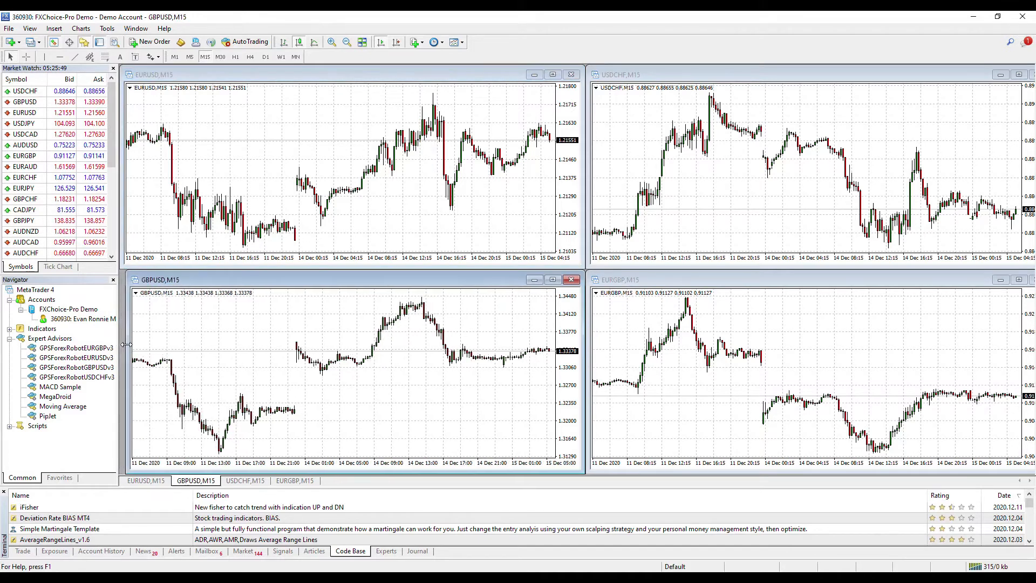
pyautogui.click(150, 74)
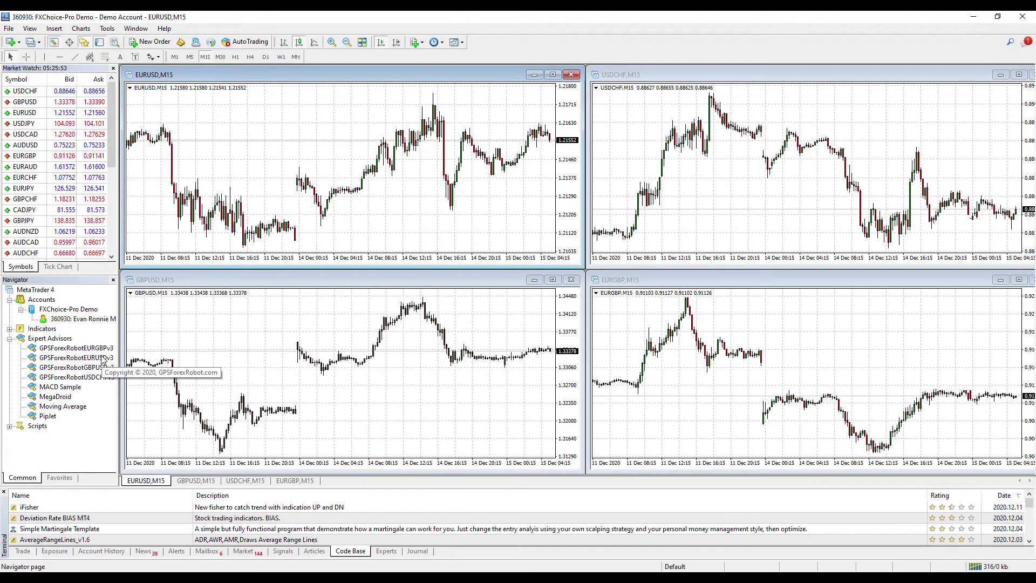
pyautogui.click(81, 358)
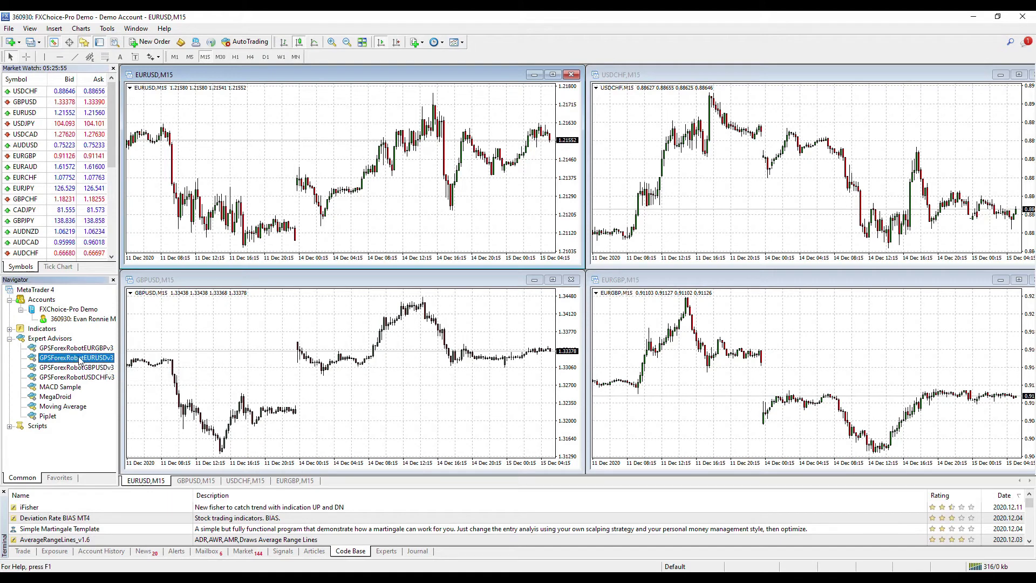
pyautogui.rightClick(80, 359)
pyautogui.click(105, 362)
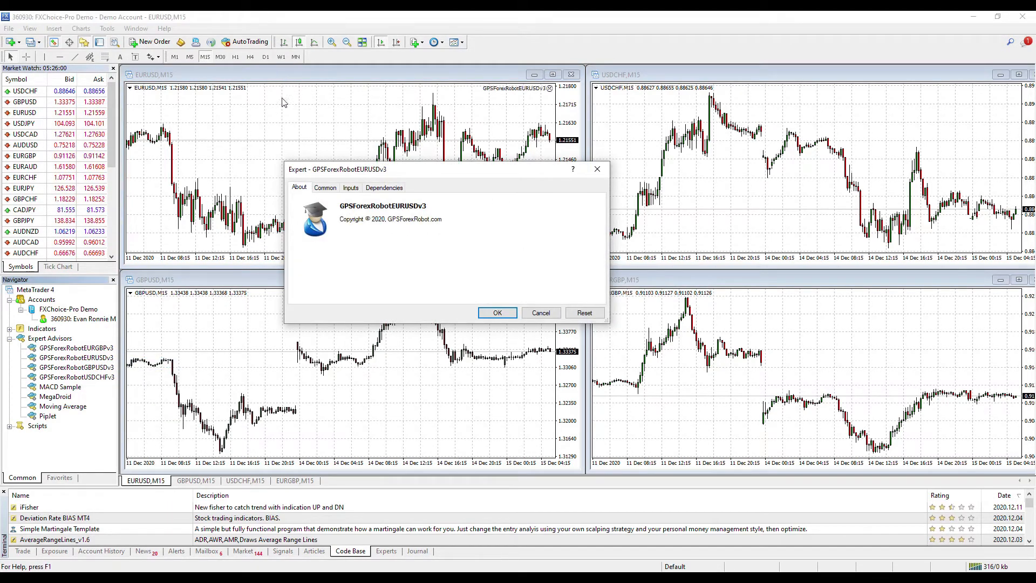
pyautogui.click(497, 312)
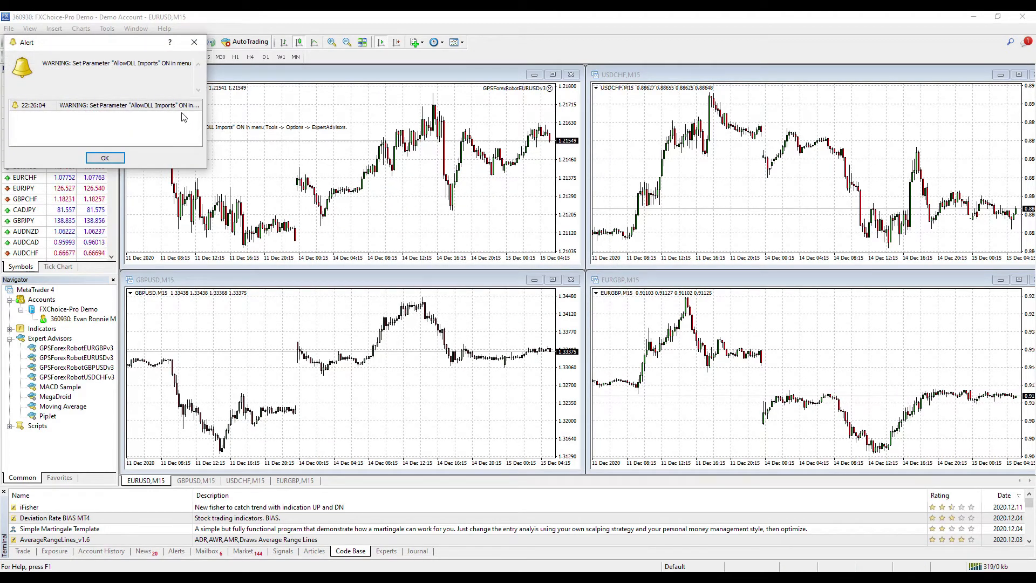
pyautogui.click(107, 157)
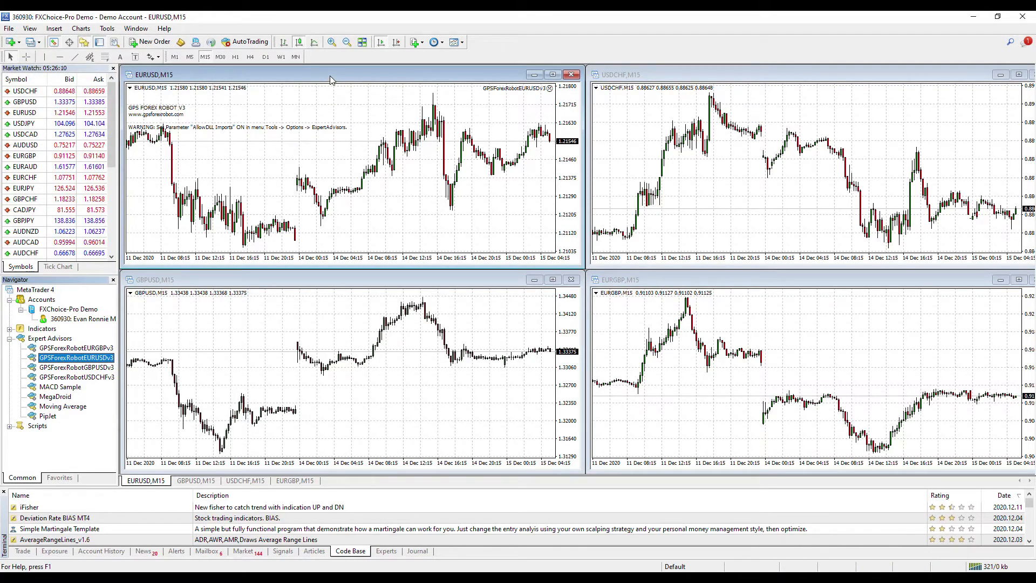
# - Maximize the EURUSD chart, then return the four charts to a tiled layout
pyautogui.click(348, 146)
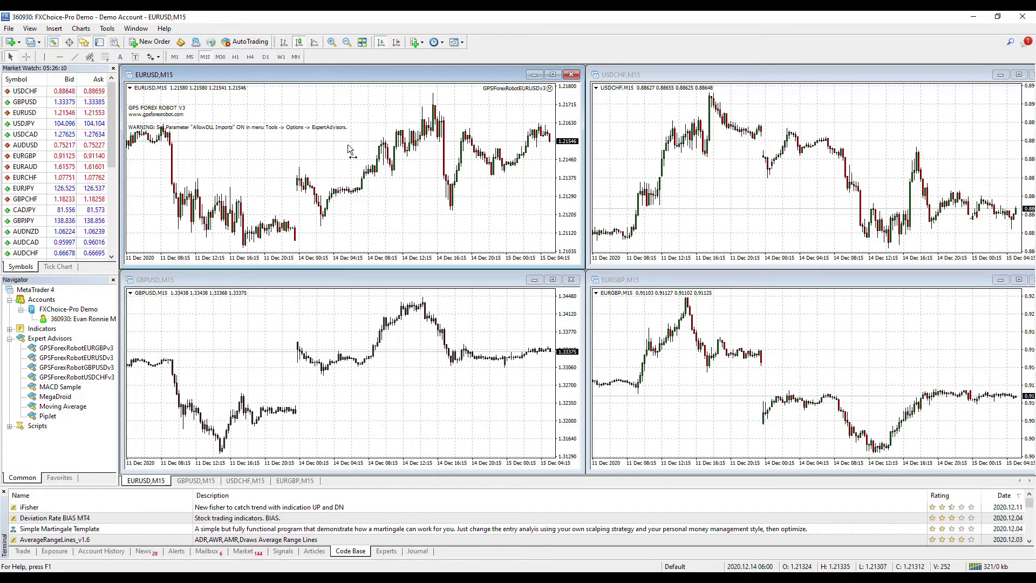
pyautogui.doubleClick(353, 75)
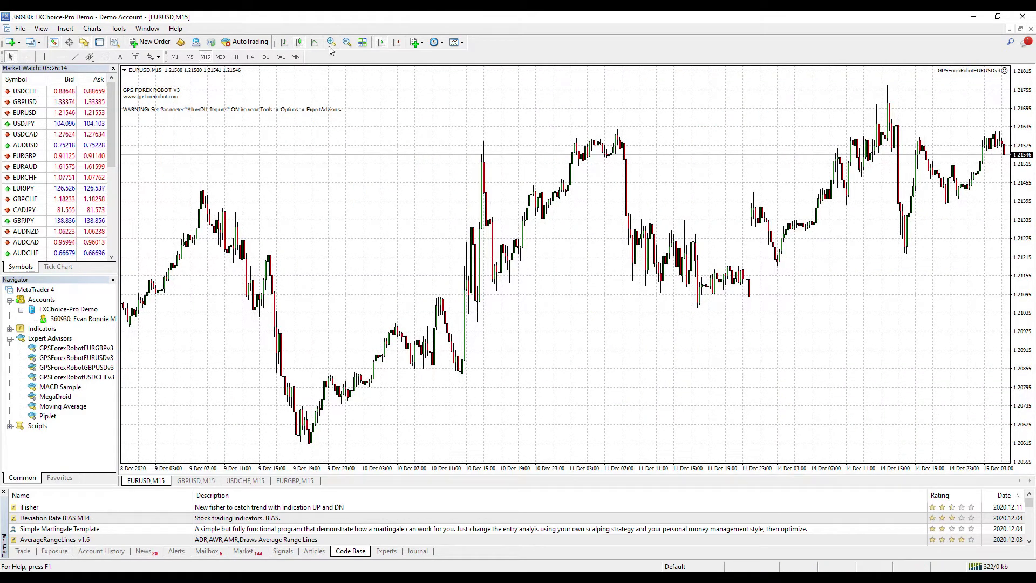
pyautogui.click(362, 42)
# - Open the EURUSD chart's robot properties and view its Common and Inputs tabs
pyautogui.rightClick(321, 114)
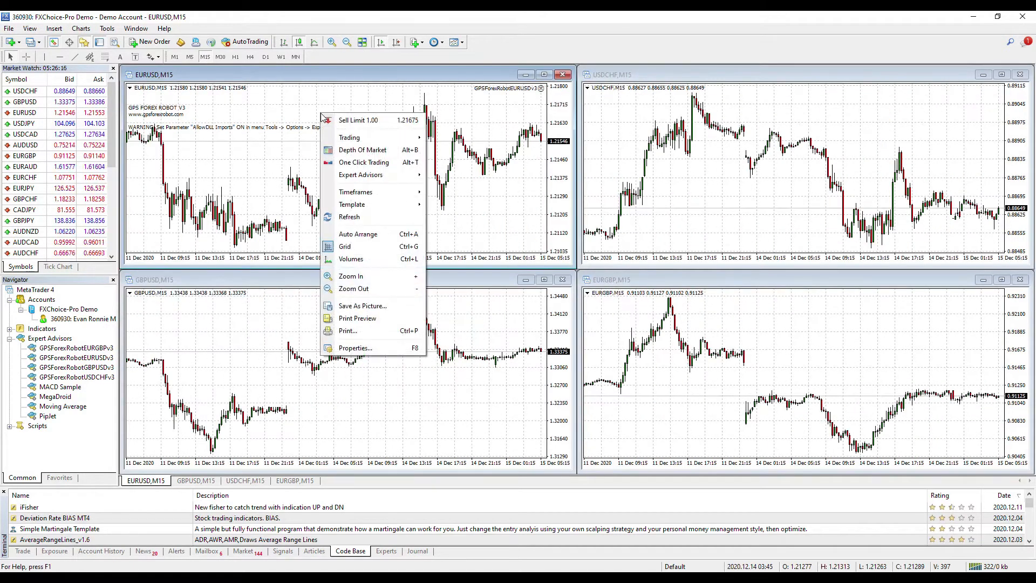
pyautogui.click(241, 108)
pyautogui.rightClick(241, 108)
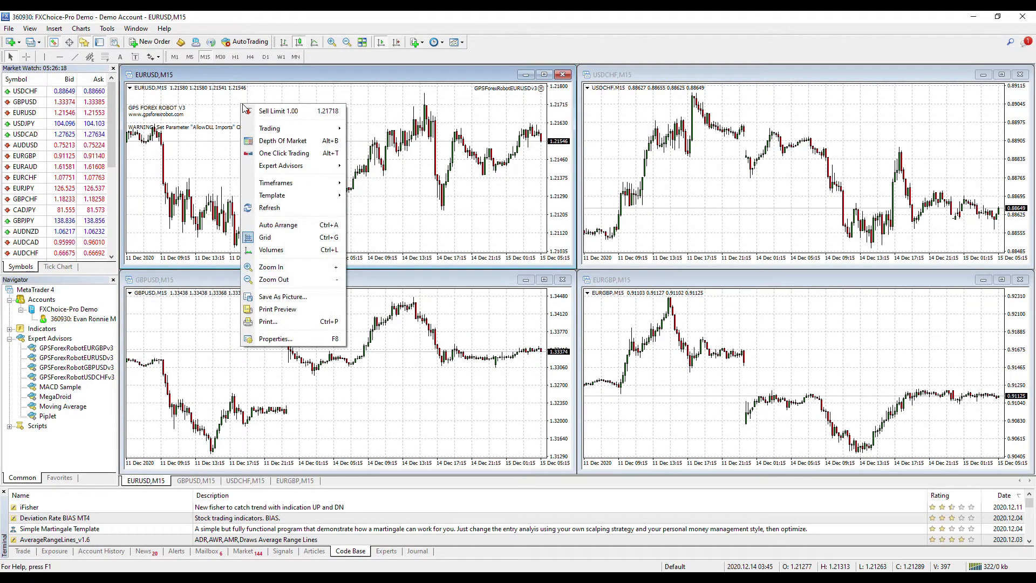
pyautogui.rightClick(411, 160)
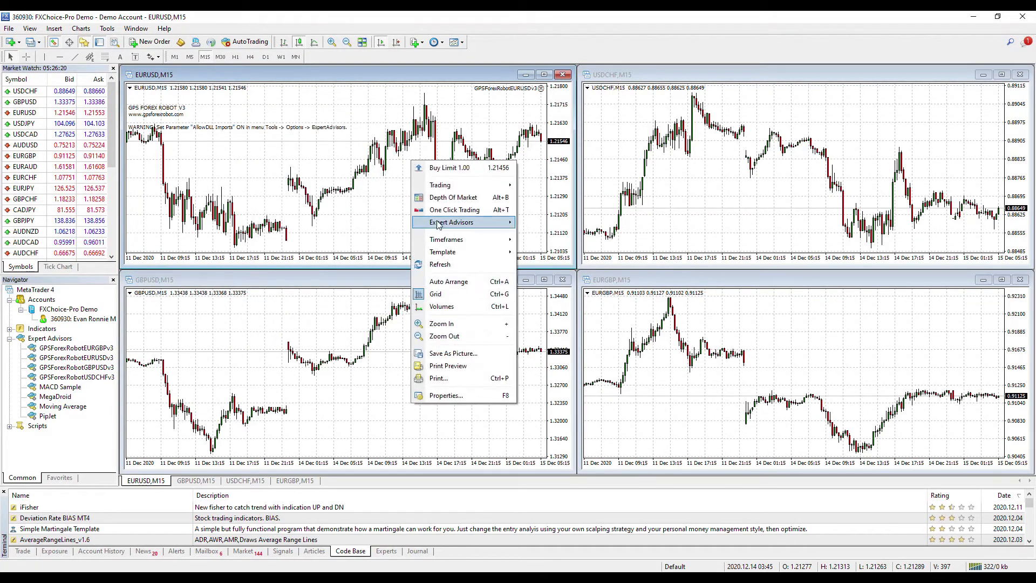
pyautogui.moveTo(469, 223)
pyautogui.click(547, 222)
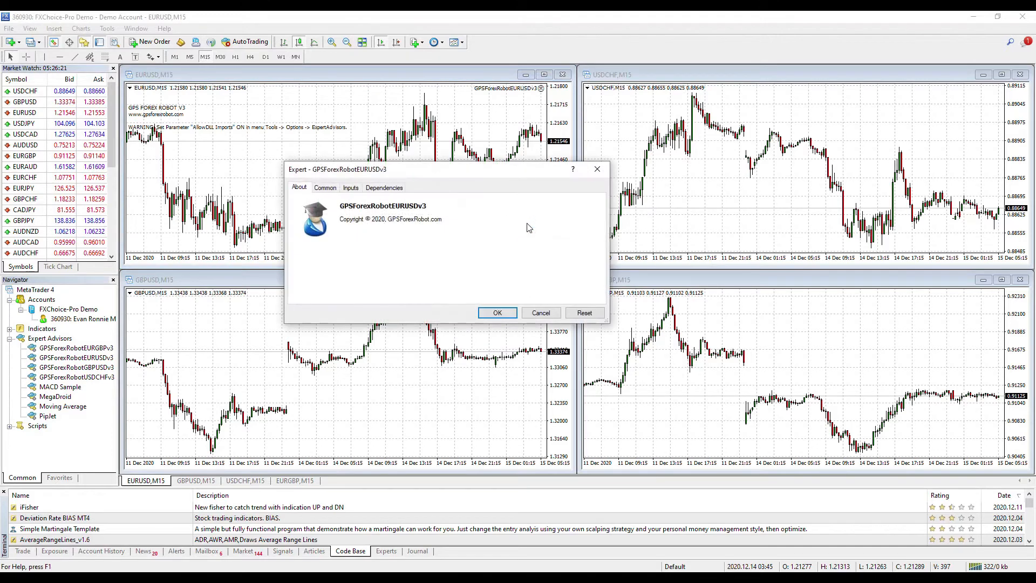
pyautogui.click(325, 188)
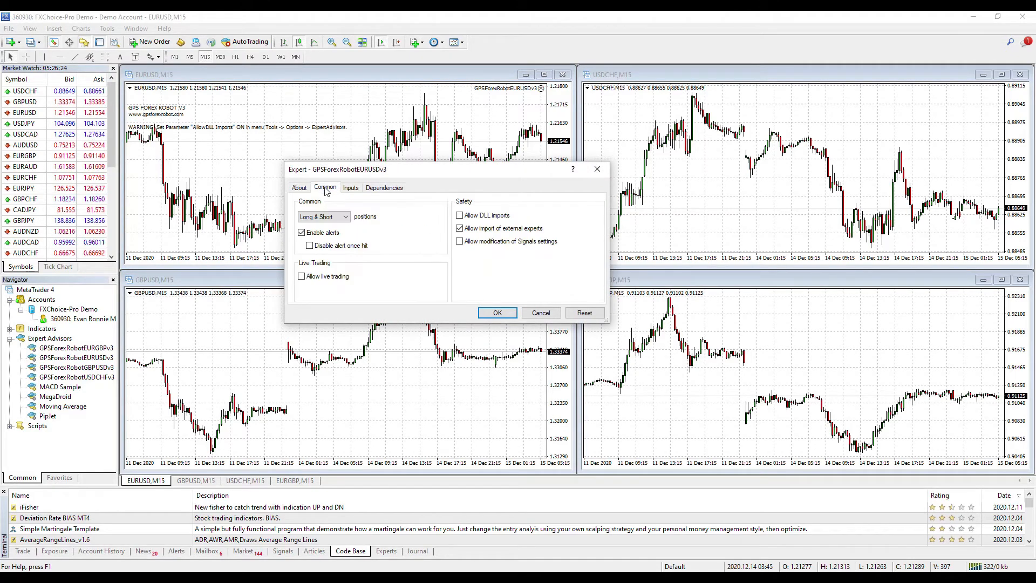
pyautogui.click(357, 190)
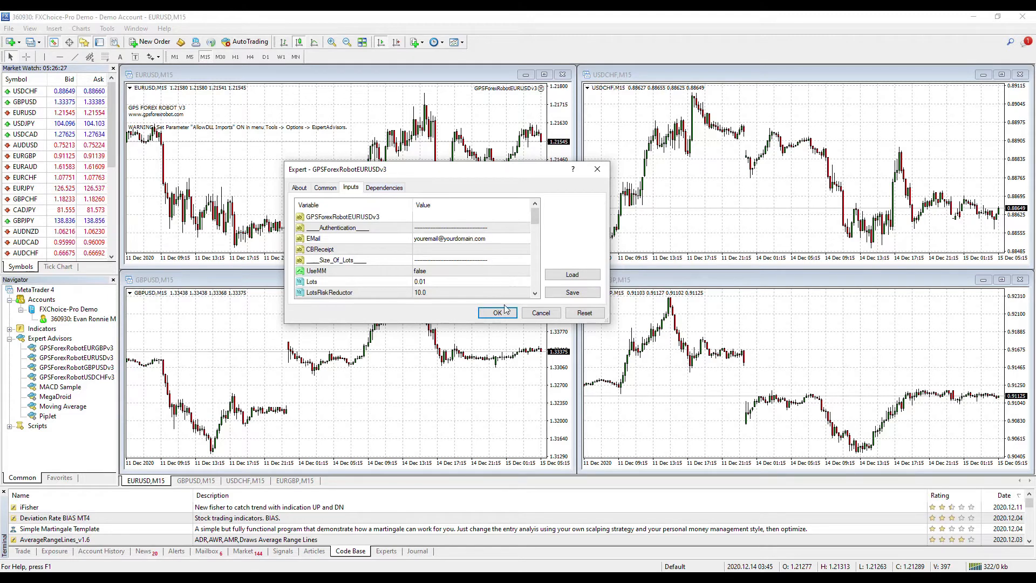
# - Enlarge the properties dialog and enter the account e-mail in the EMail input
pyautogui.moveTo(605, 319); pyautogui.dragTo(905, 519)
pyautogui.moveTo(590, 170); pyautogui.dragTo(409, 43)
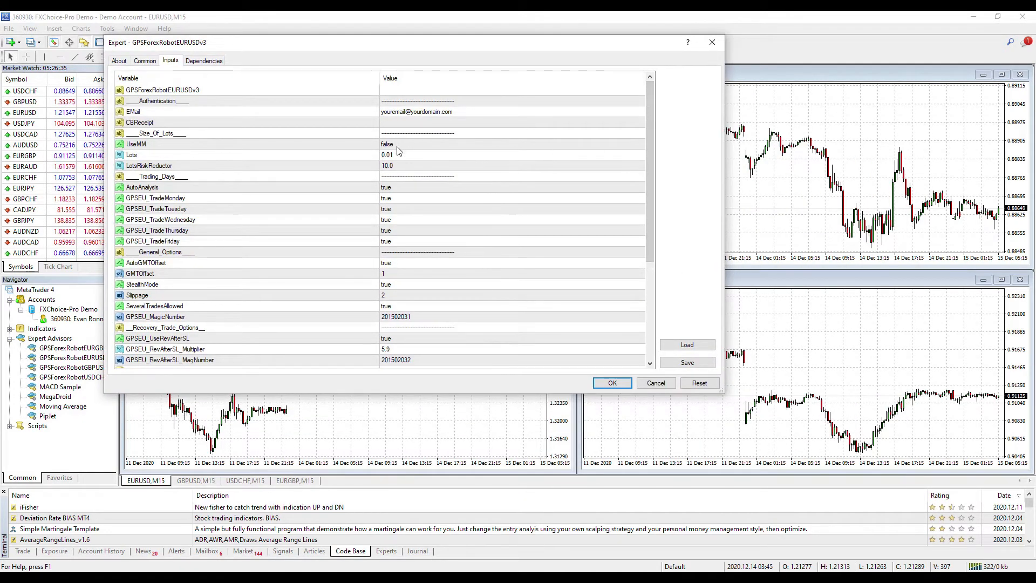
pyautogui.click(411, 113)
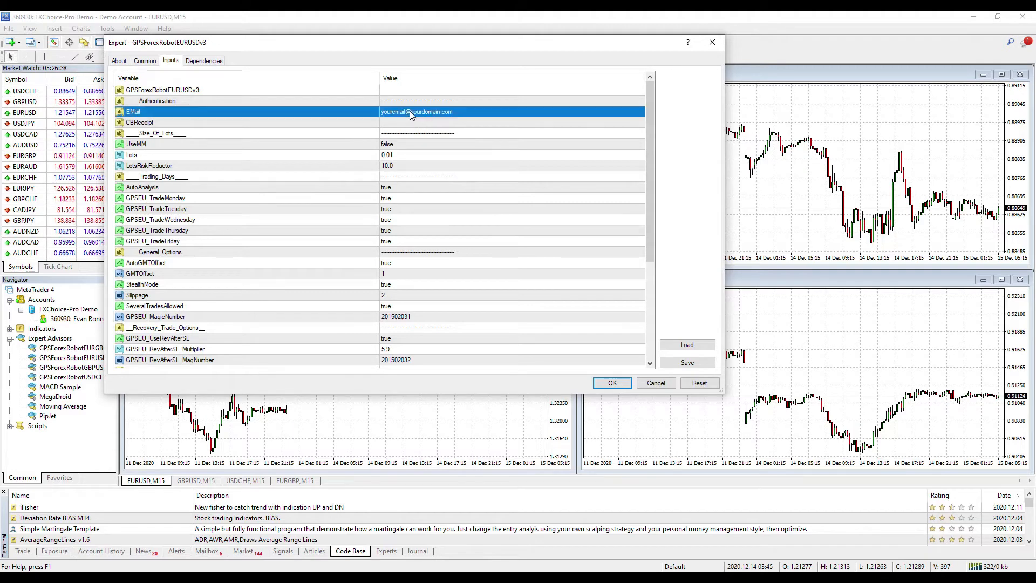
pyautogui.click(419, 113)
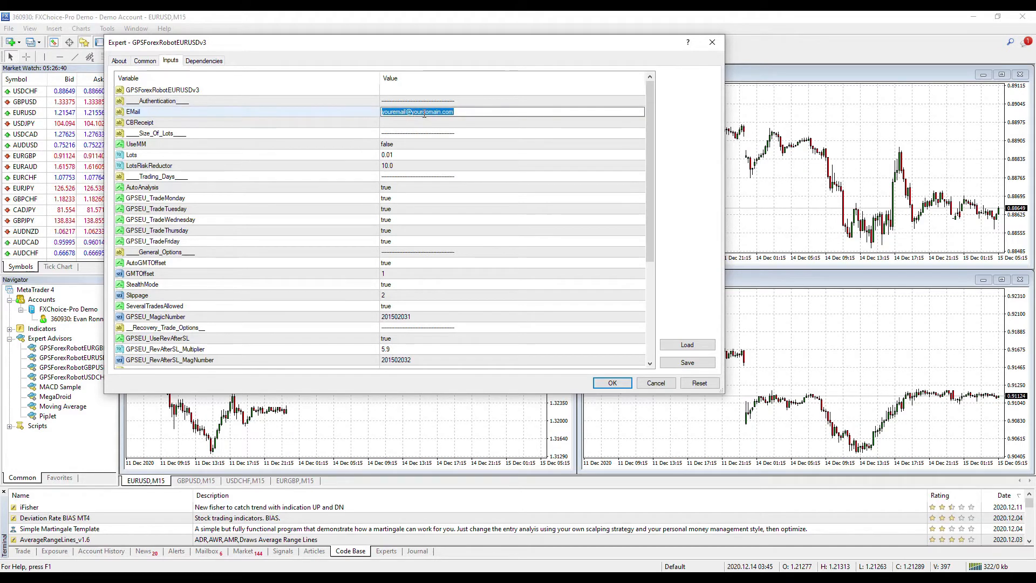
pyautogui.write('ermeec3')
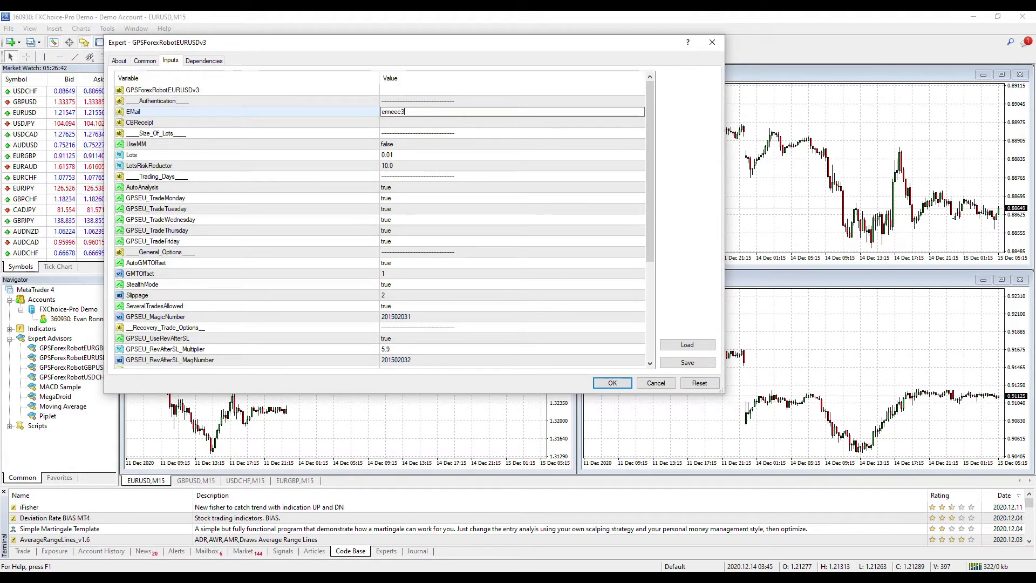
pyautogui.press('BackSpace')
pyautogui.press('BackSpace')
pyautogui.press('BackSpace')
pyautogui.write('ml')
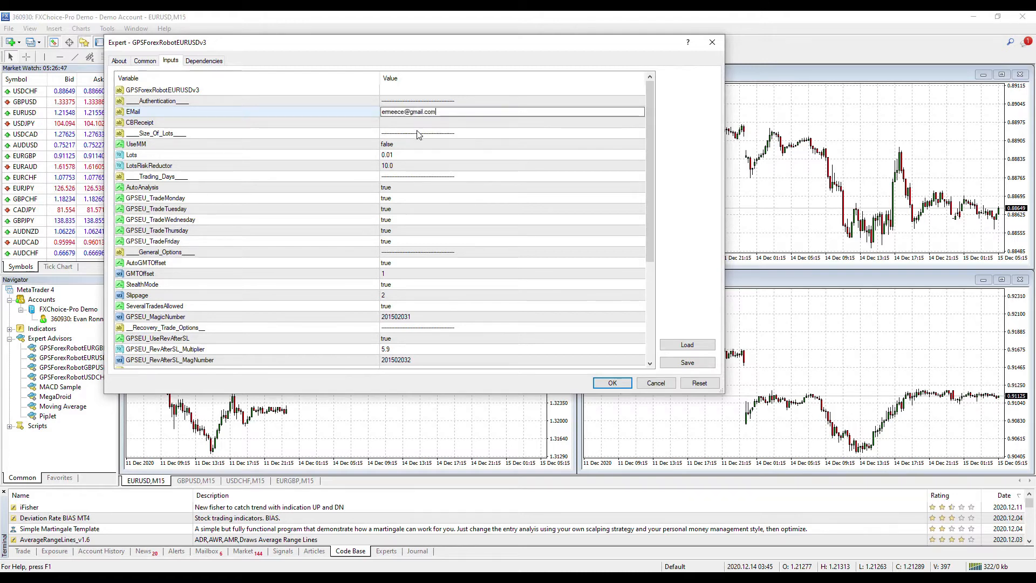
pyautogui.click(423, 123)
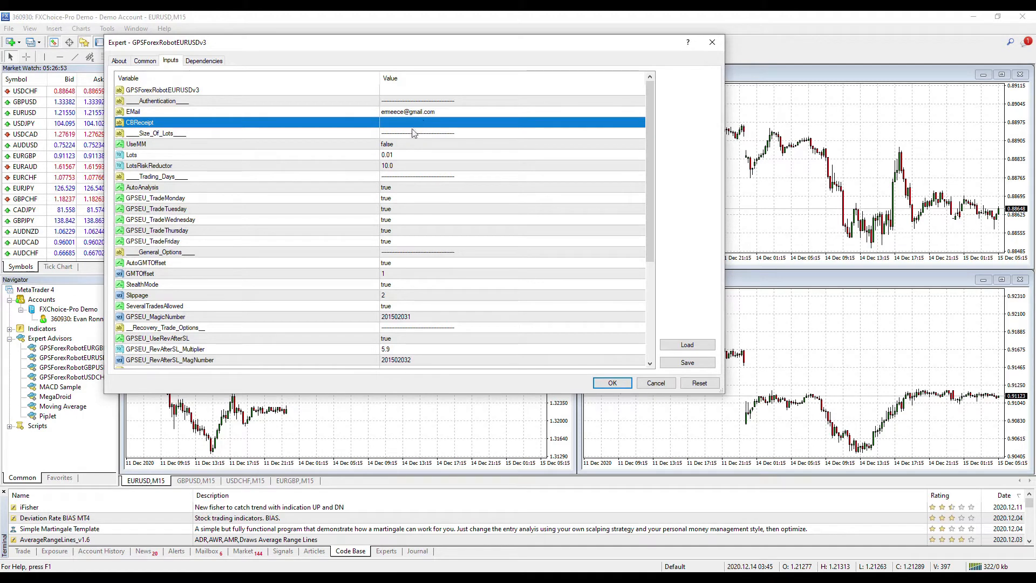
# - Set UseMM and GPSEU_UseTrailingStop to true
pyautogui.click(400, 145)
pyautogui.click(397, 146)
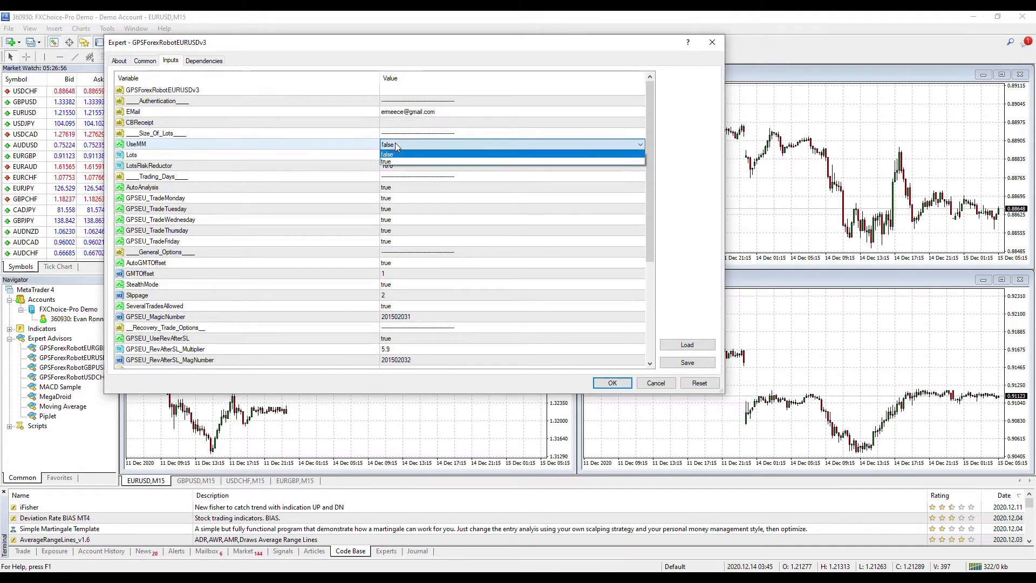
pyautogui.click(394, 161)
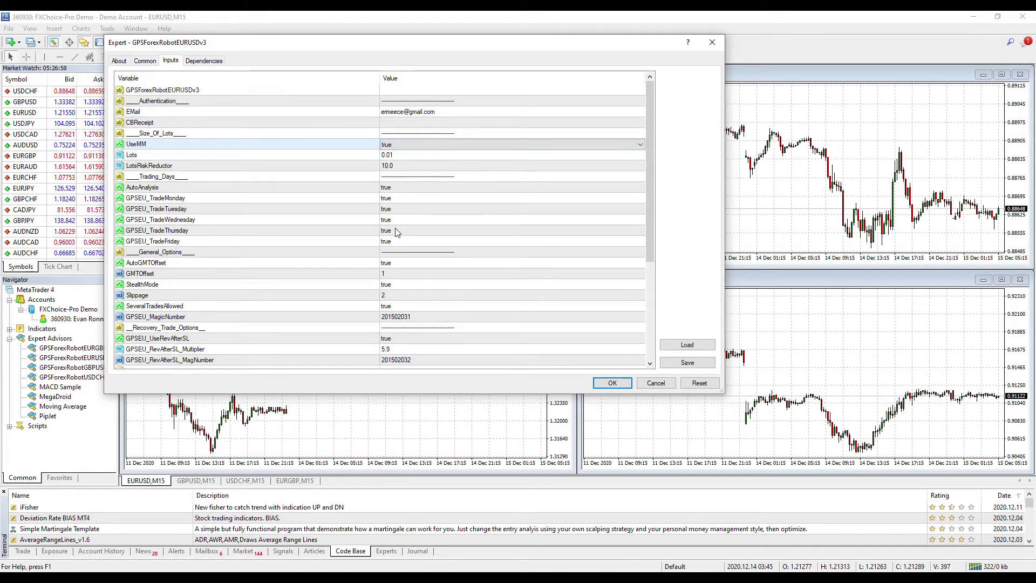
pyautogui.scroll(-2, 426, 308)
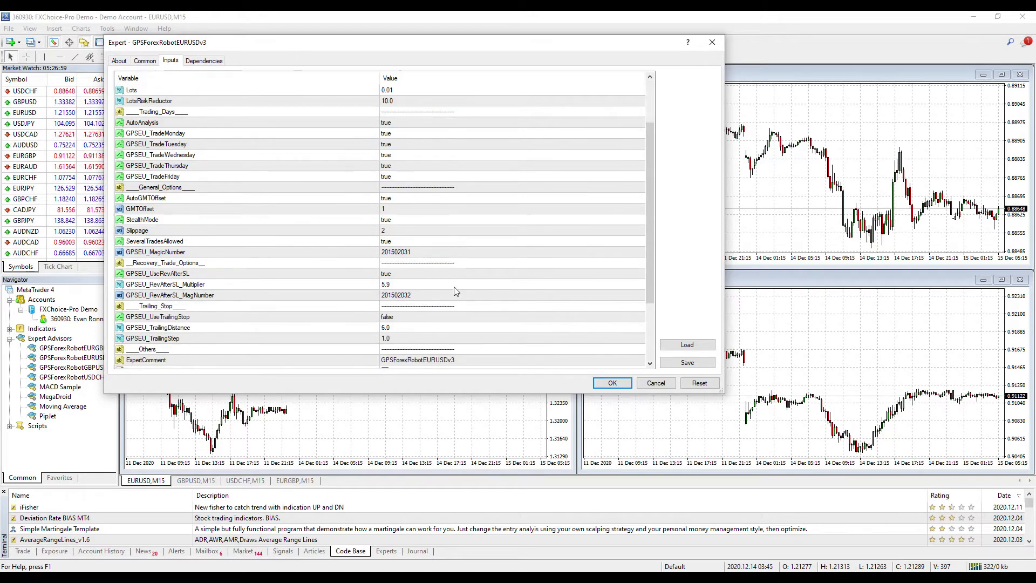
pyautogui.scroll(-1, 454, 293)
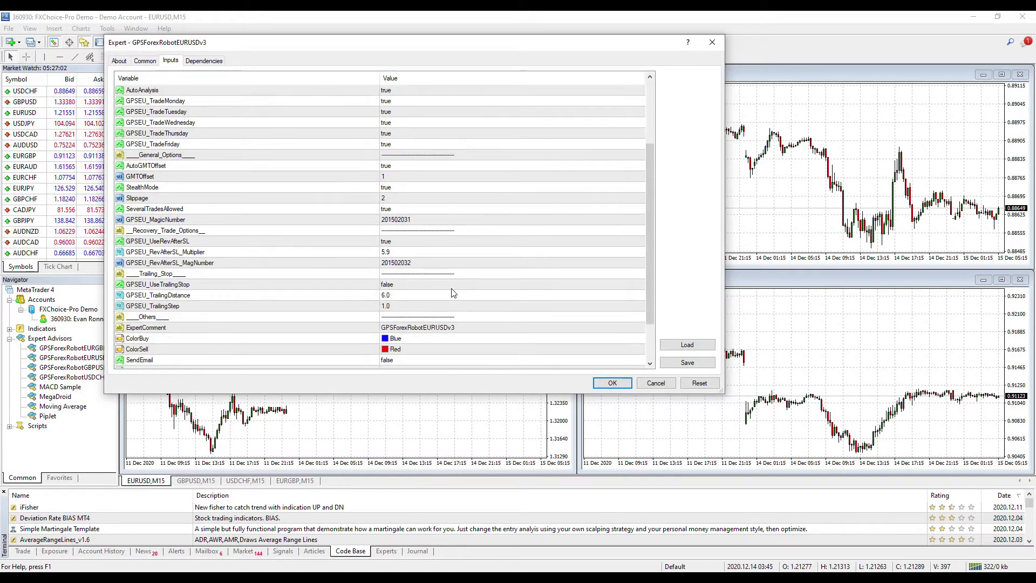
pyautogui.click(392, 286)
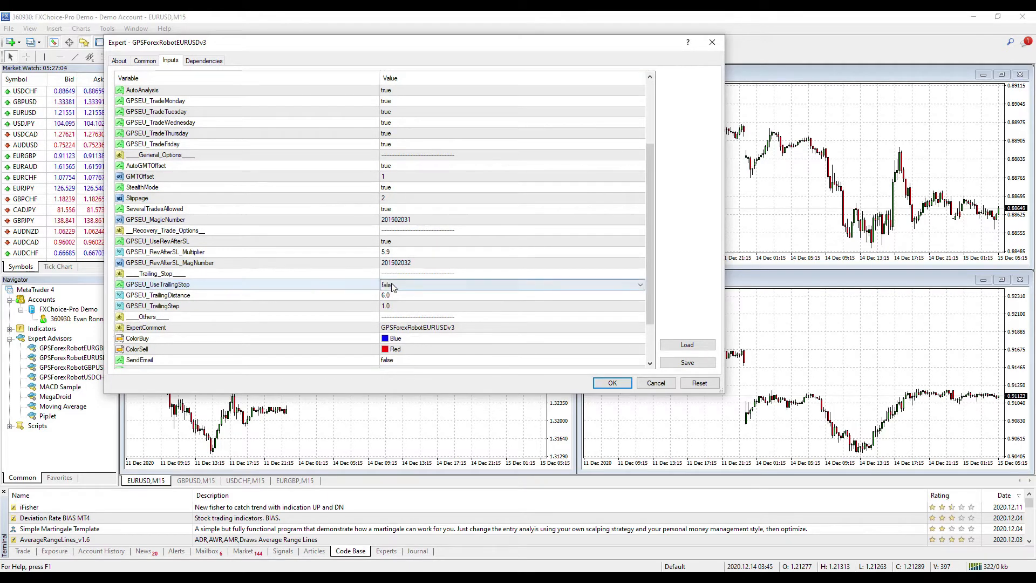
pyautogui.click(400, 286)
pyautogui.click(483, 295)
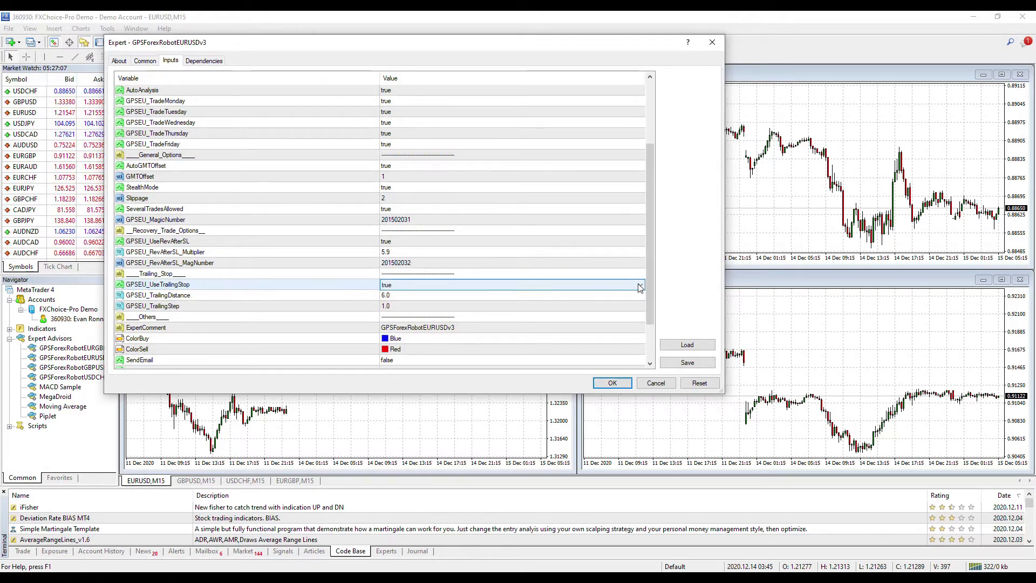
pyautogui.moveTo(648, 272); pyautogui.dragTo(654, 217)
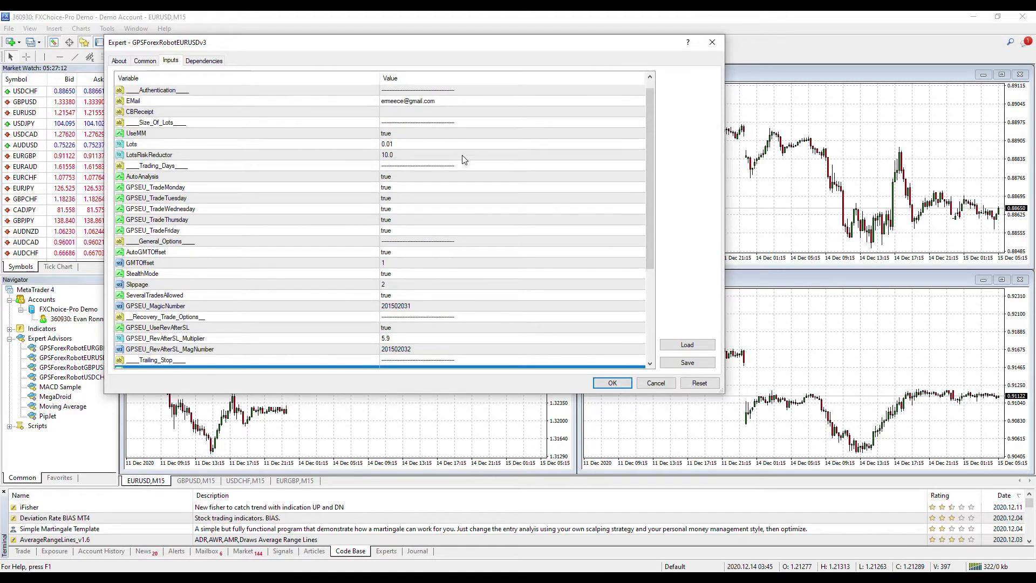
# - Review the remaining EURUSD robot inputs, including CBReceipt, and apply them with OK
pyautogui.moveTo(648, 218); pyautogui.dragTo(648, 197)
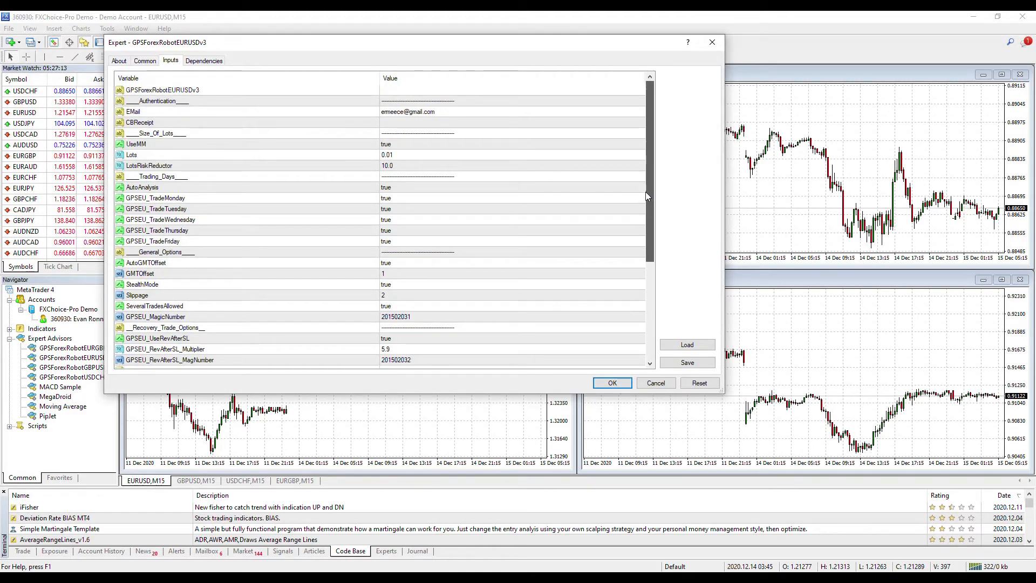
pyautogui.click(408, 125)
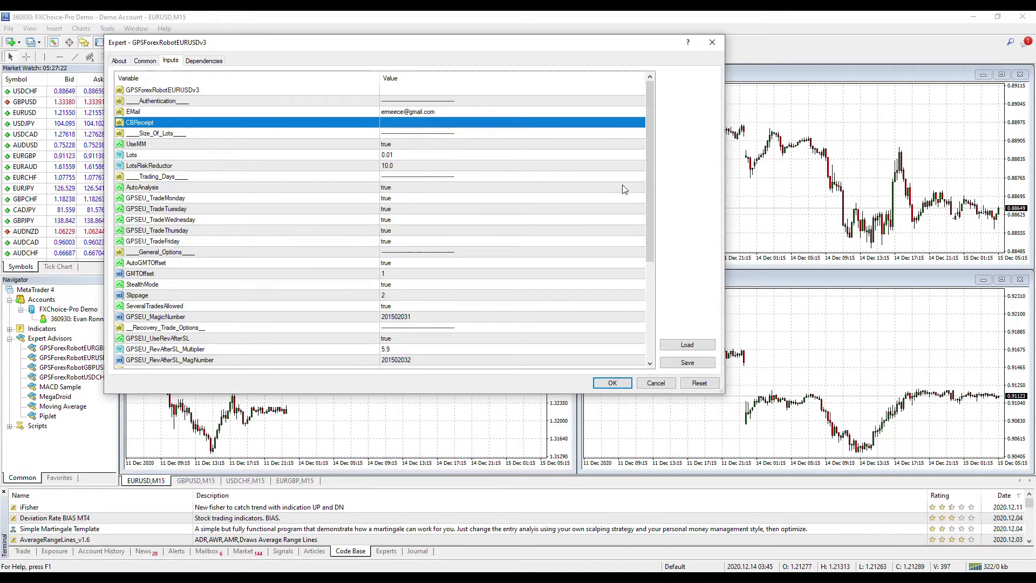
pyautogui.click(652, 173)
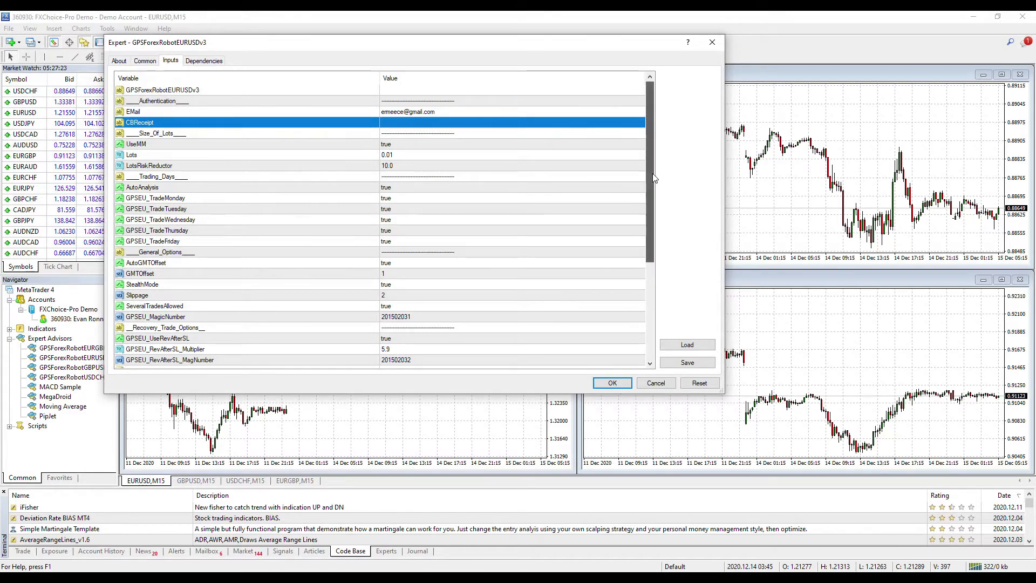
pyautogui.moveTo(655, 178); pyautogui.dragTo(663, 285)
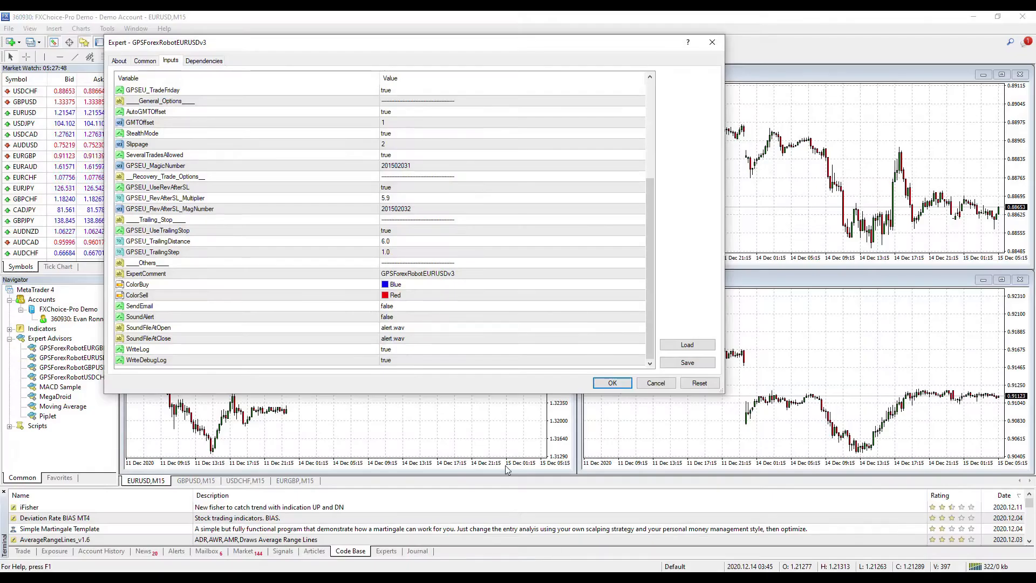
pyautogui.moveTo(649, 329); pyautogui.dragTo(664, 221)
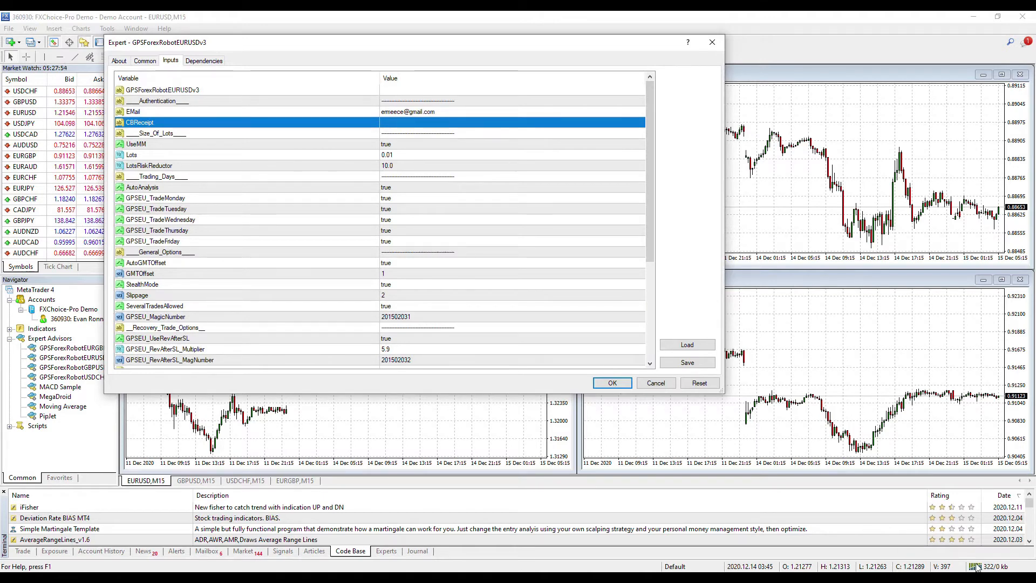
pyautogui.scroll(-5, 640, 268)
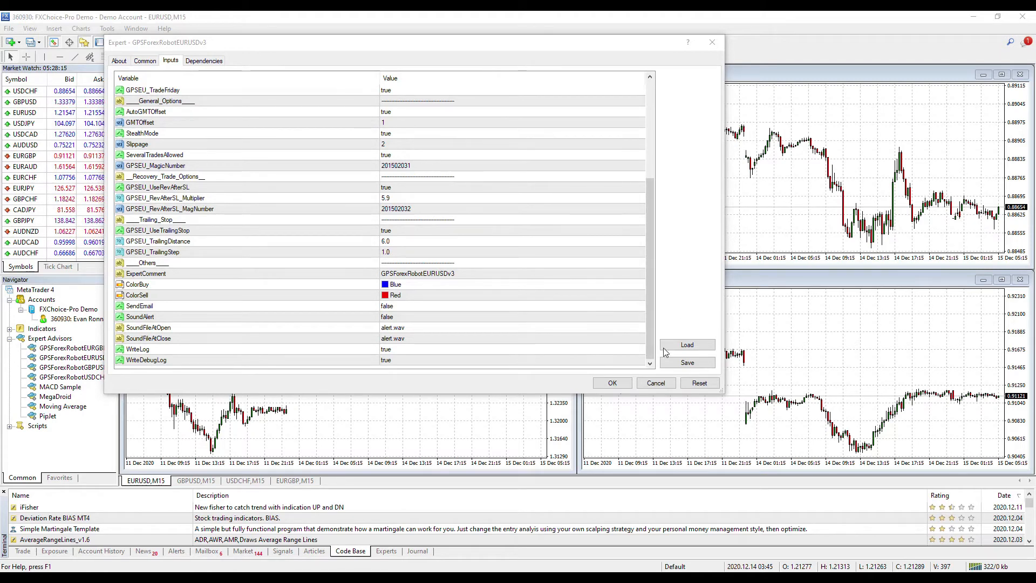
pyautogui.click(619, 385)
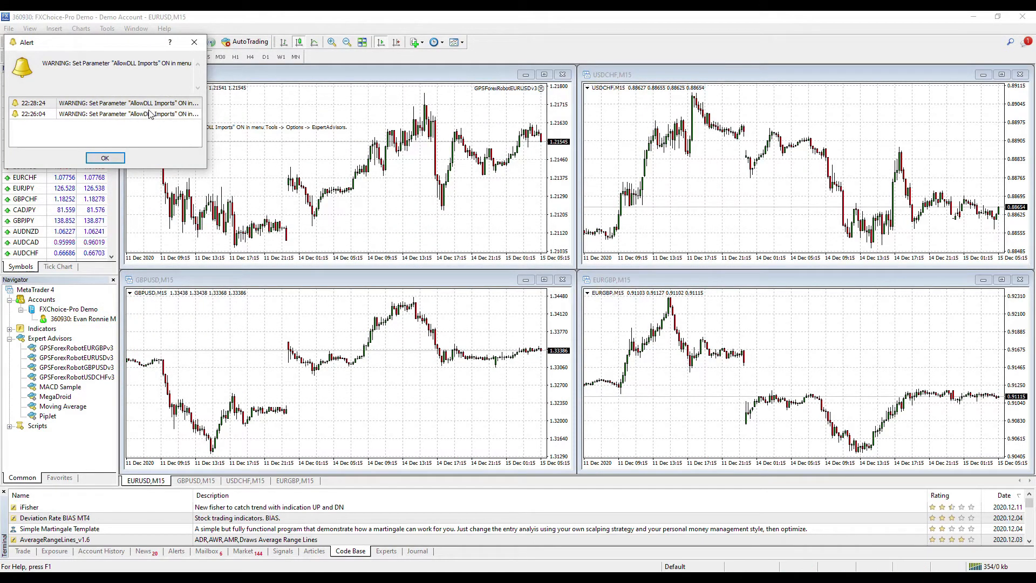
# - Dismiss the DLL imports warning and reopen the EURUSD robot's Expert Advisor properties
pyautogui.click(106, 159)
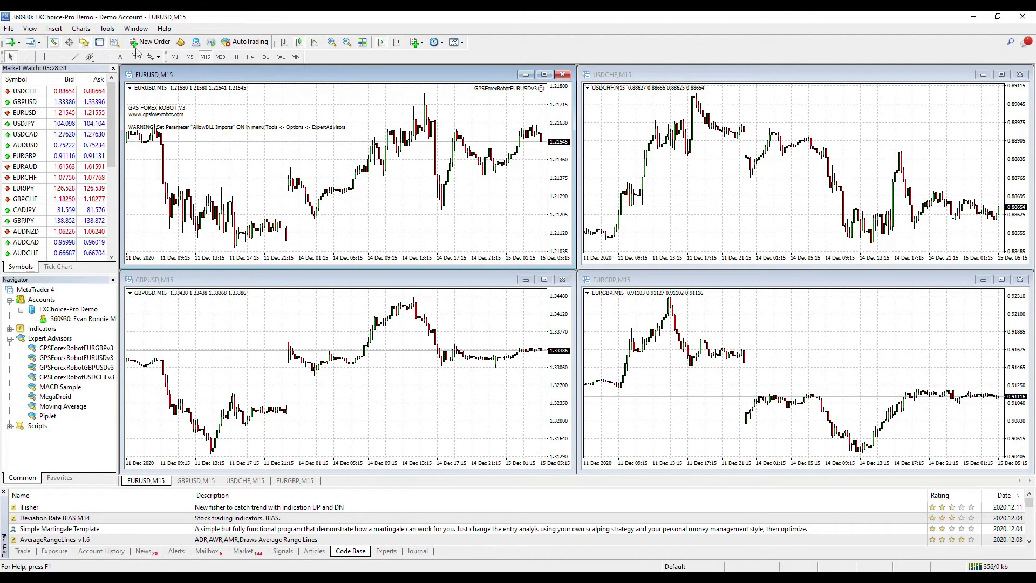
pyautogui.rightClick(331, 93)
pyautogui.moveTo(378, 155)
pyautogui.click(456, 157)
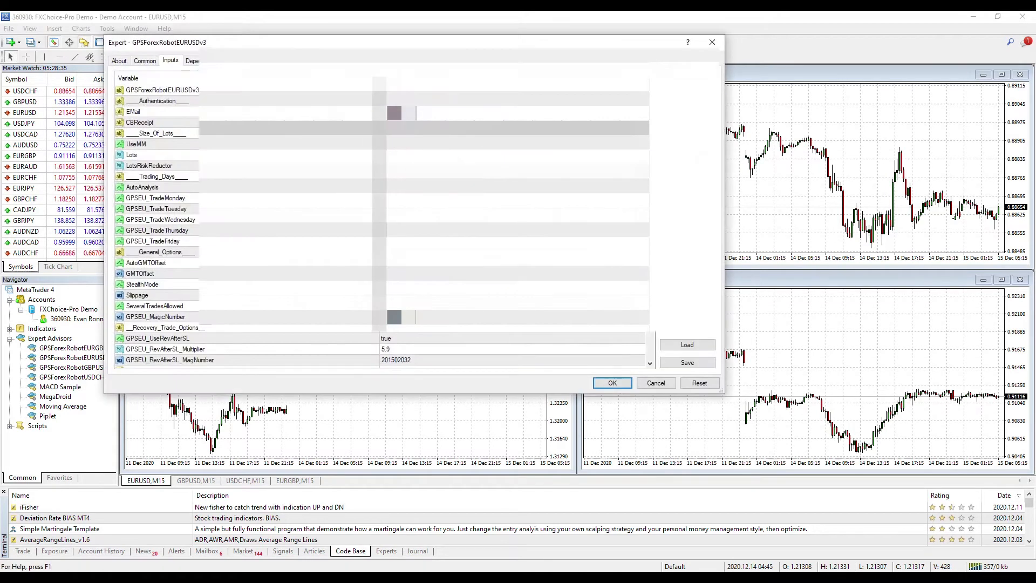
# - Look through the About, Inputs and Dependencies tabs, ending on the Common tab
pyautogui.click(145, 61)
pyautogui.click(120, 61)
pyautogui.click(145, 61)
pyautogui.click(171, 60)
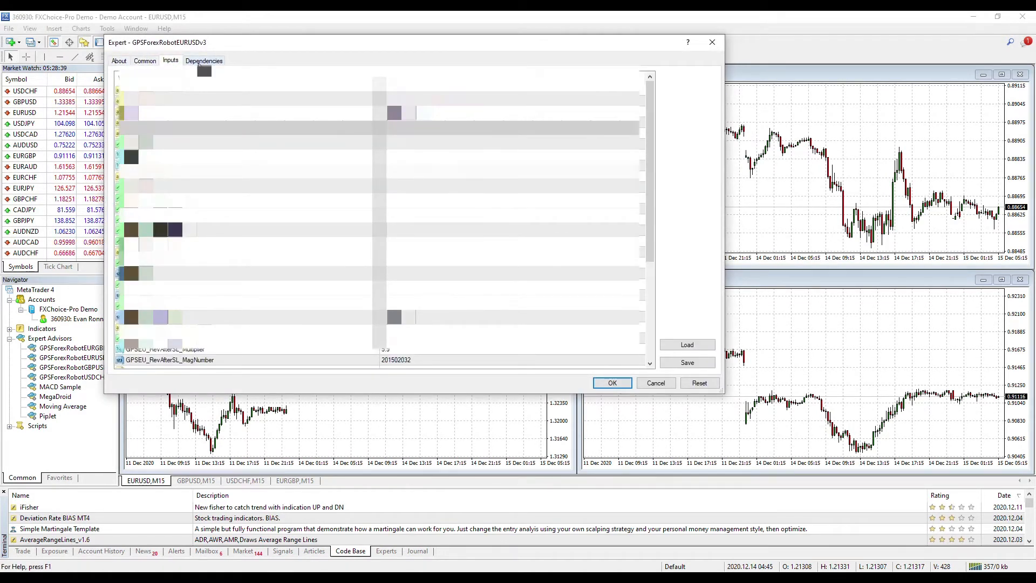
pyautogui.click(203, 61)
pyautogui.click(145, 61)
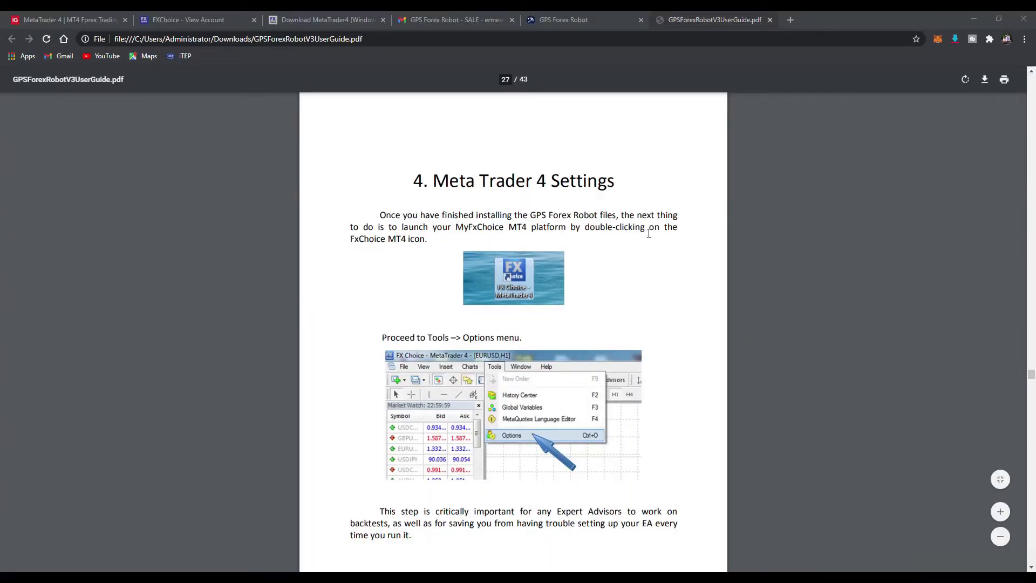
# - Return to the user guide PDF and scroll to page 27's '4. Meta Trader 4 Settings' section
pyautogui.scroll(-1, 651, 246)
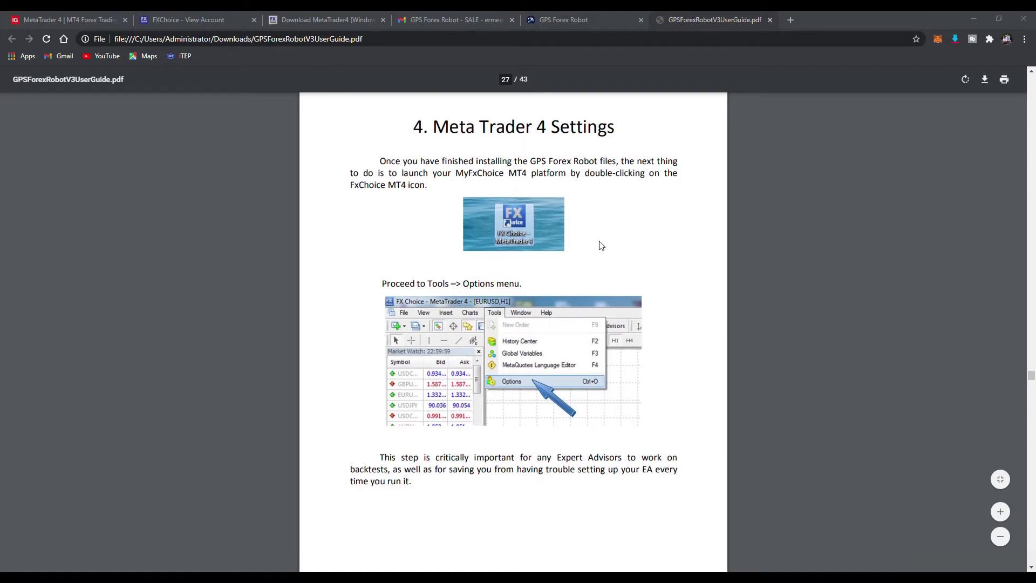
pyautogui.click(578, 21)
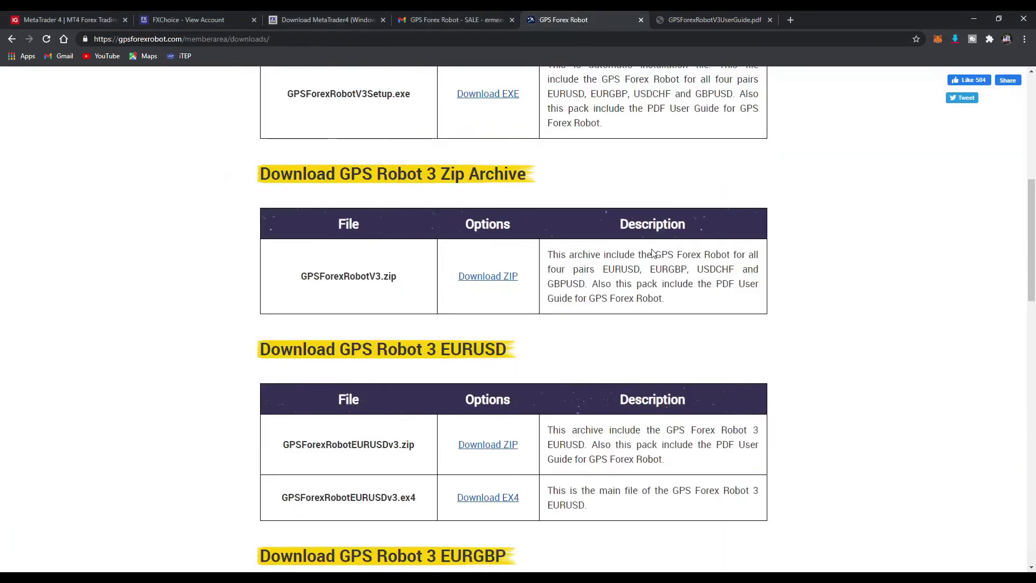
pyautogui.scroll(-14, 651, 312)
pyautogui.scroll(-4, 651, 312)
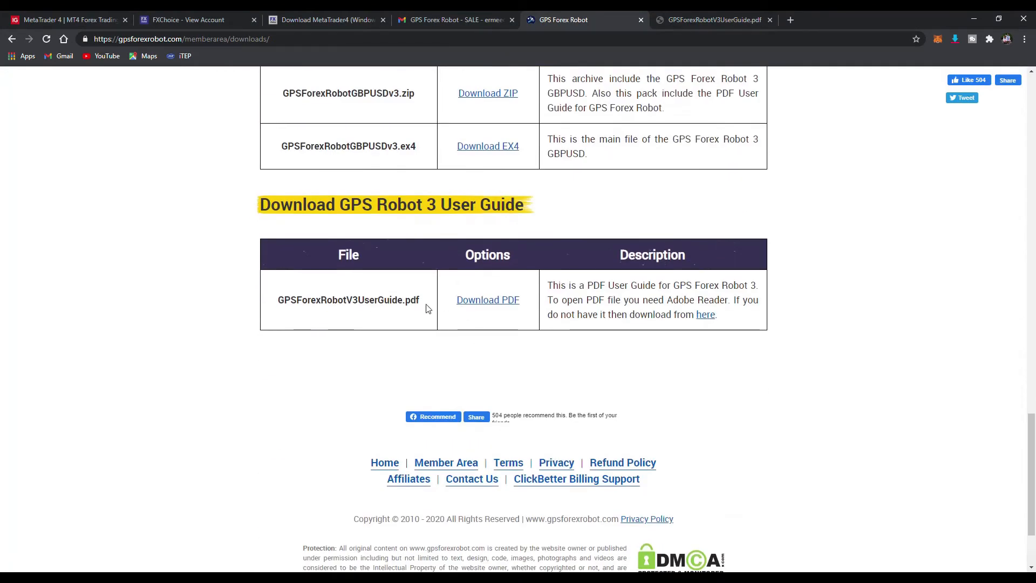
pyautogui.click(713, 21)
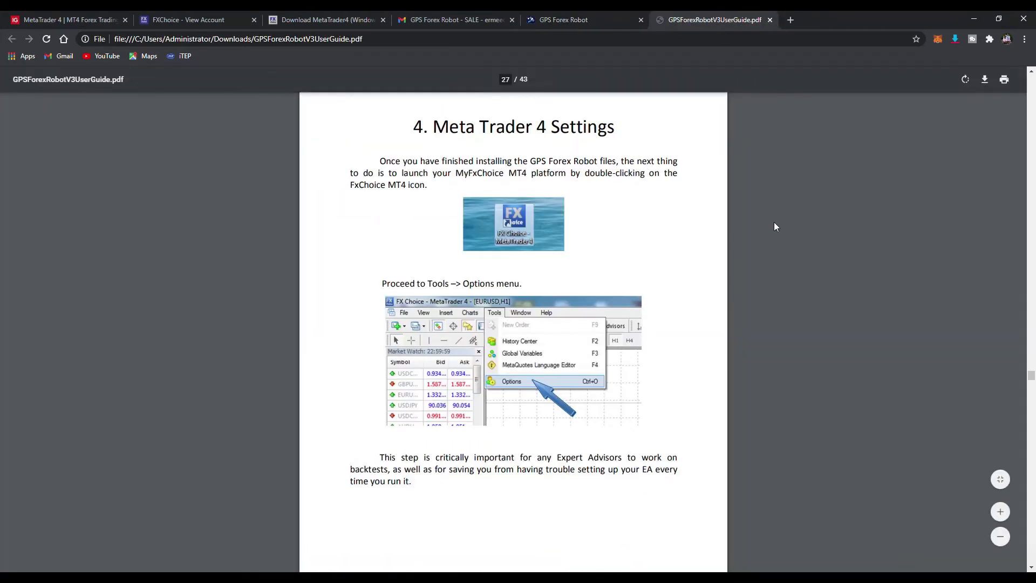
pyautogui.scroll(-2, 774, 224)
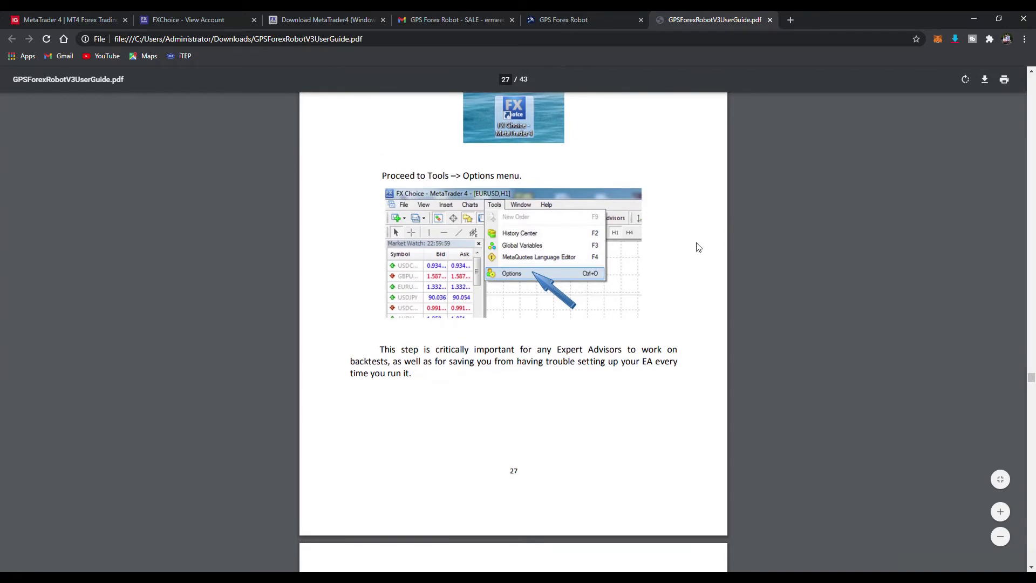
pyautogui.scroll(4, 665, 305)
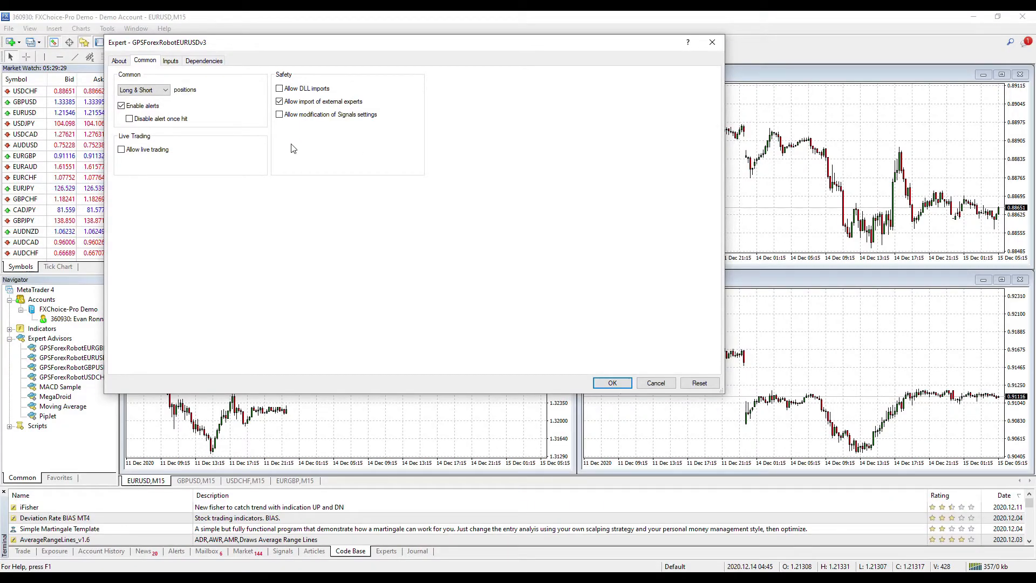
# - Confirm the EURUSD robot's properties, then bring up Tools > Options on the Expert Advisors tab
pyautogui.click(664, 386)
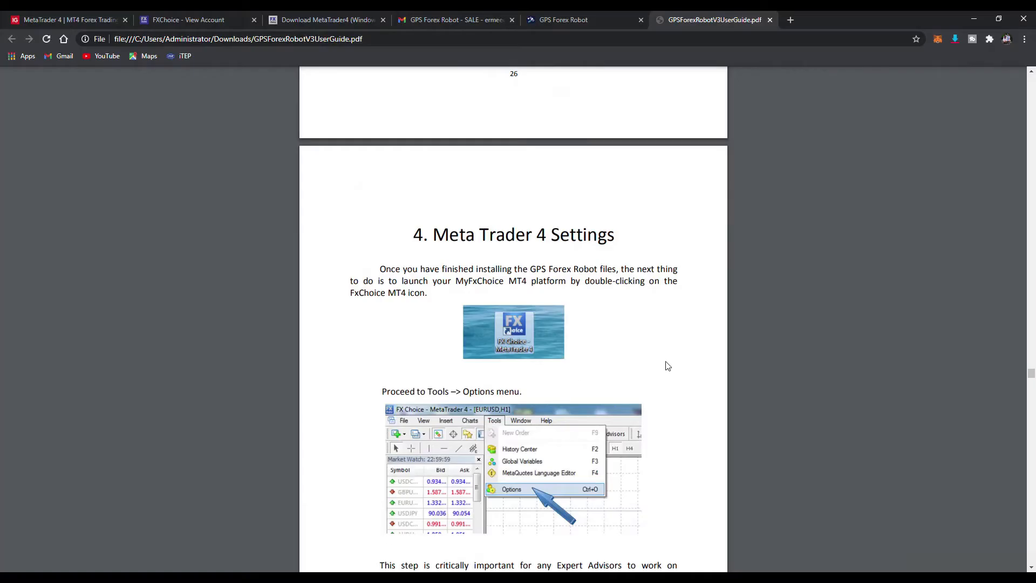
pyautogui.scroll(-2, 668, 366)
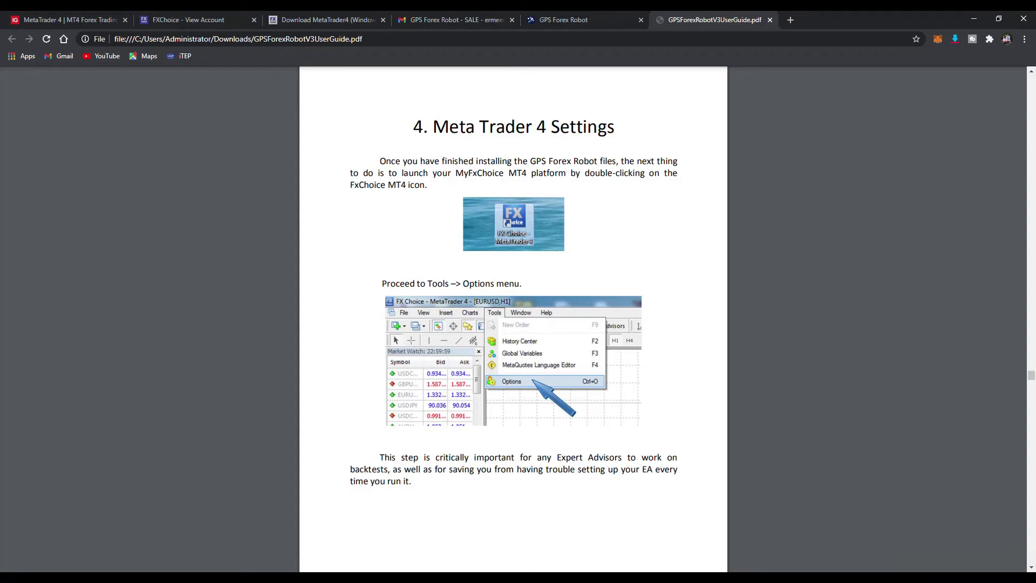
pyautogui.hotkey('alt', 'Tab')
pyautogui.click(107, 28)
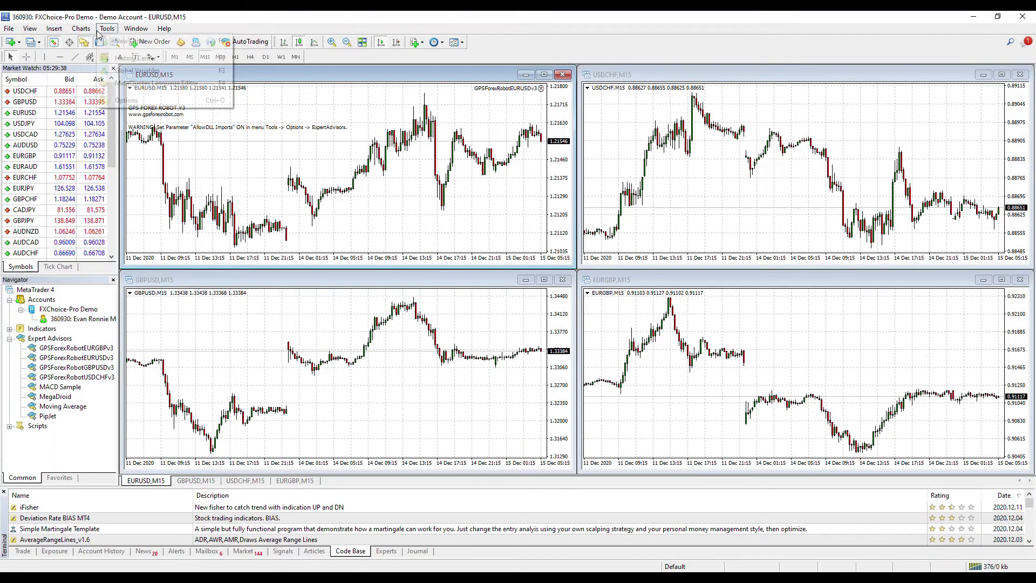
pyautogui.click(133, 98)
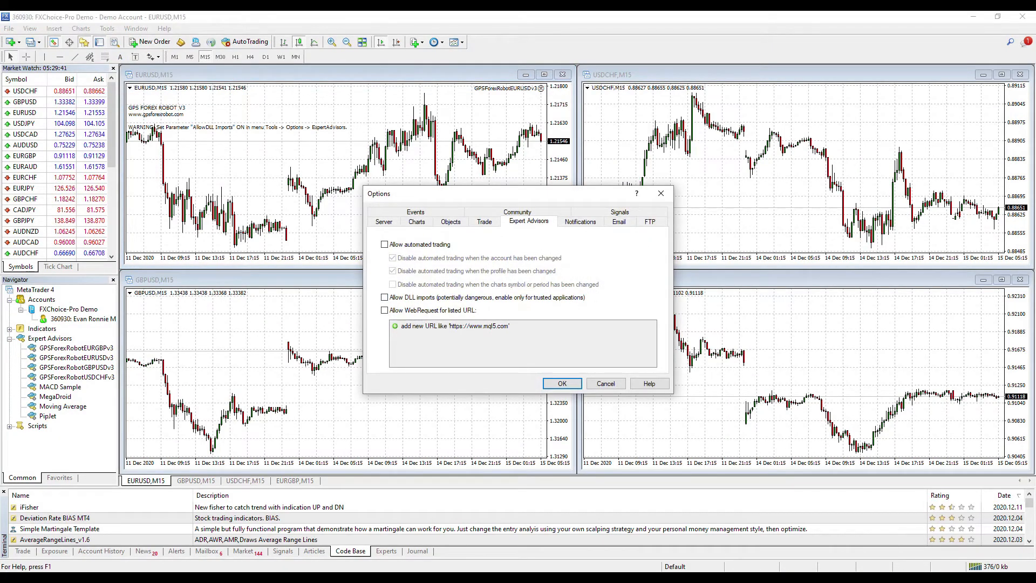
pyautogui.hotkey('alt', 'Tab')
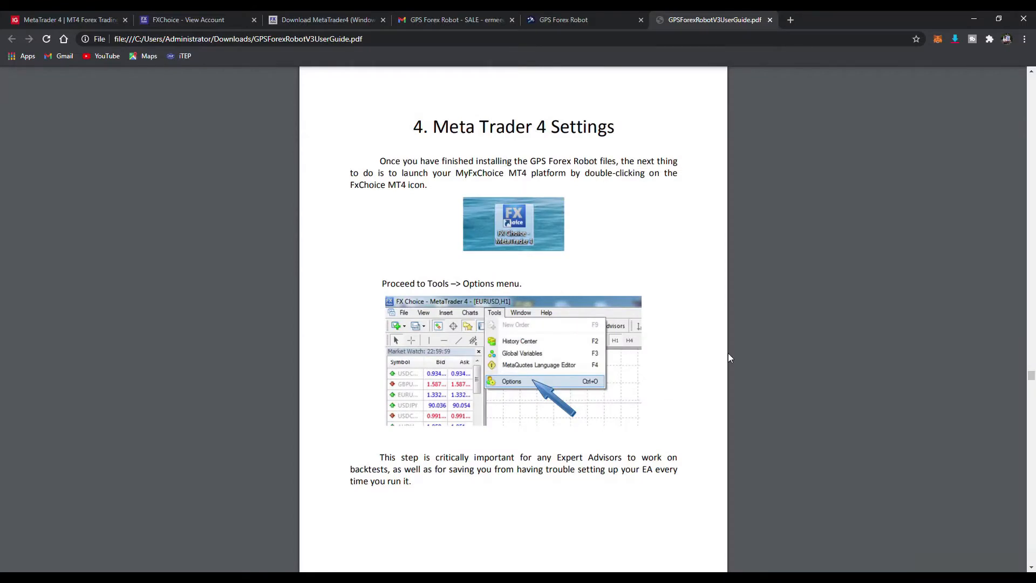
# - Review the guide's page 28 Options screenshots, then return to MetaTrader 4's Options dialog
pyautogui.scroll(-3, 724, 358)
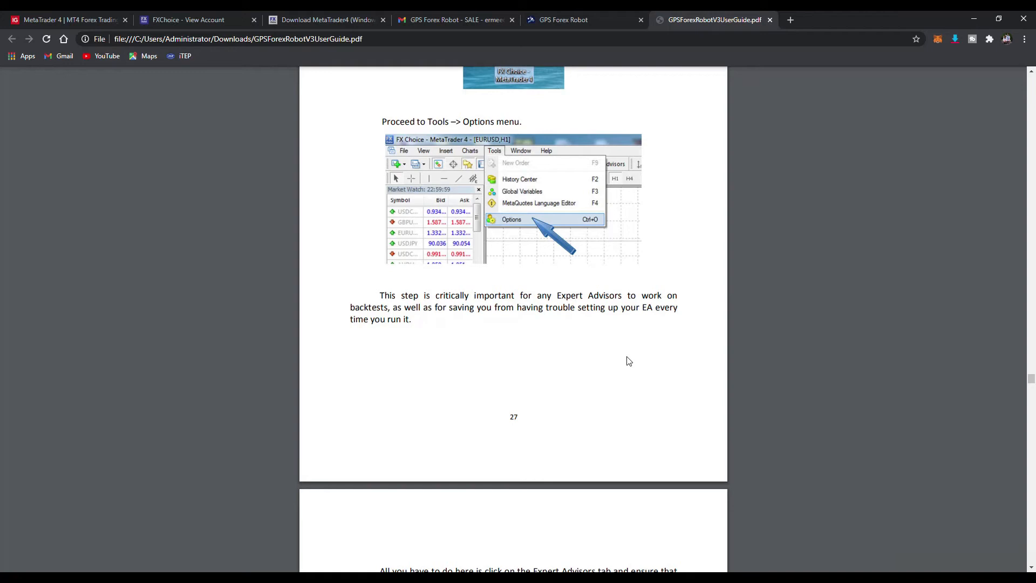
pyautogui.scroll(-7, 682, 358)
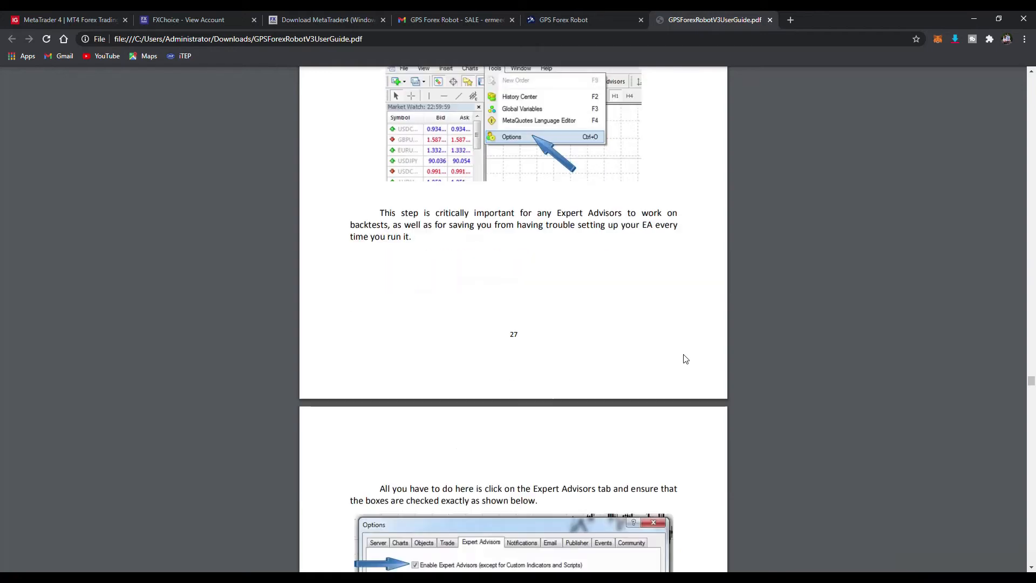
pyautogui.scroll(-2, 694, 360)
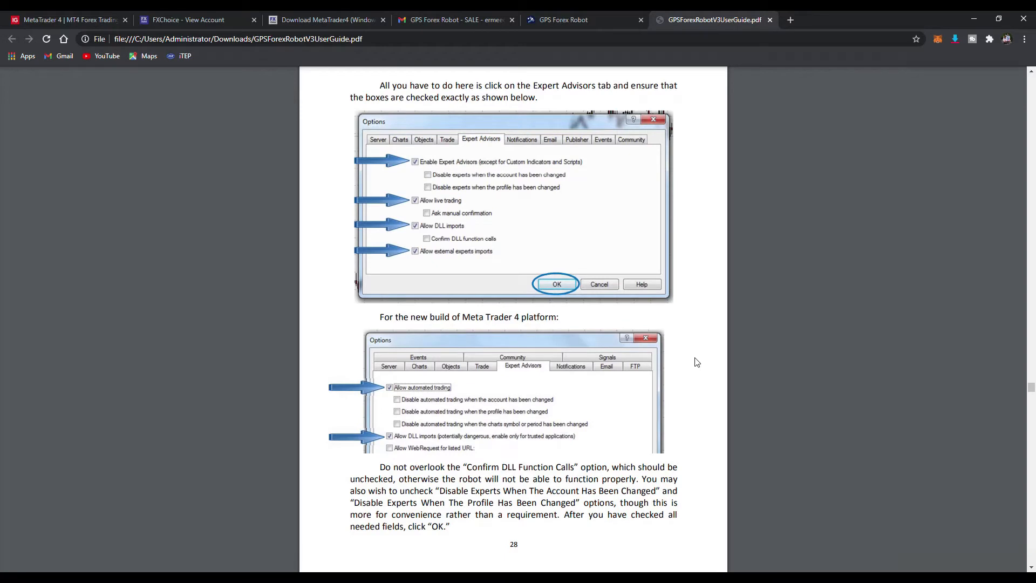
pyautogui.scroll(2, 727, 257)
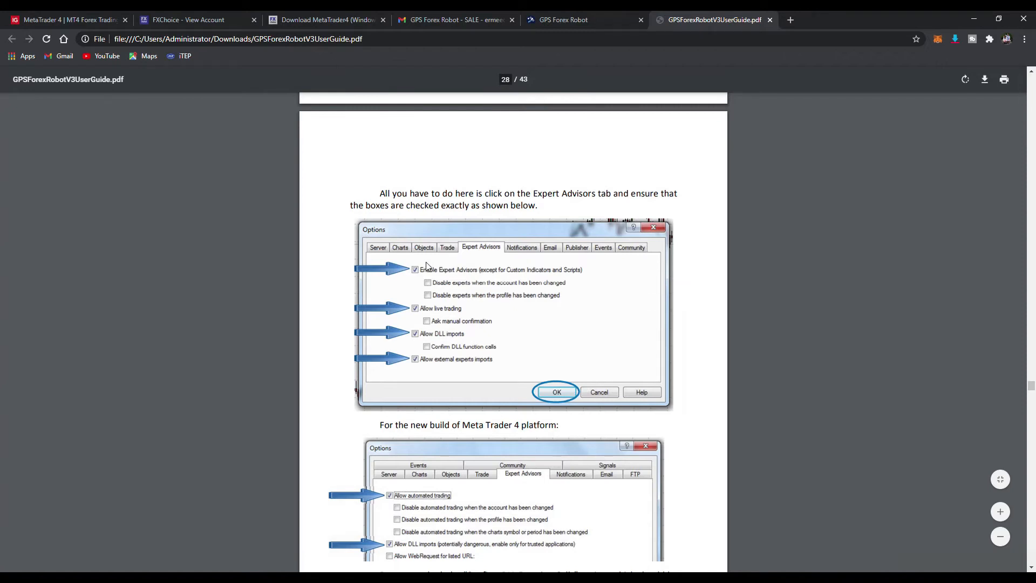
pyautogui.hotkey('alt', 'Tab')
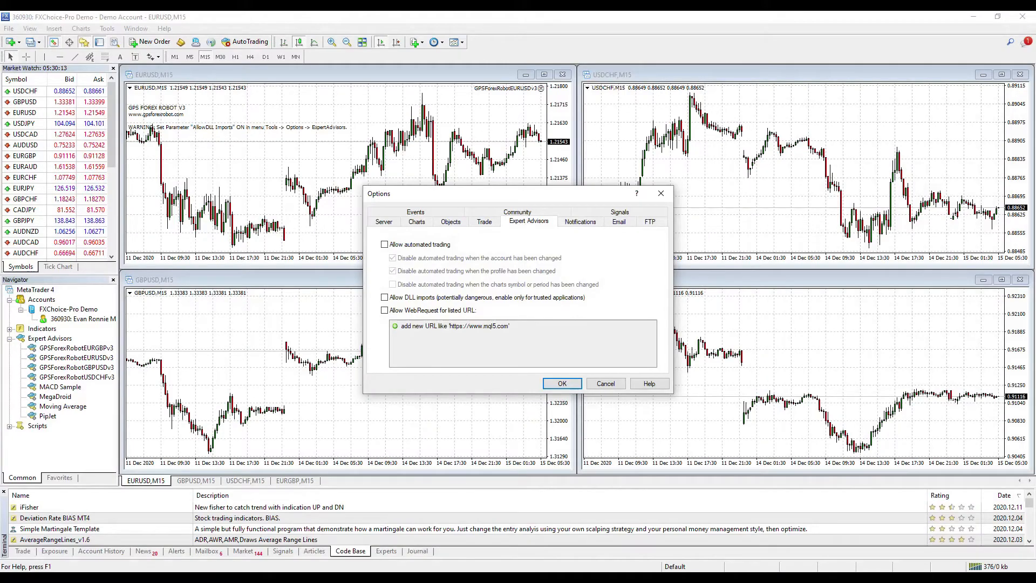
# - Tick Allow automated trading, Allow DLL imports and Allow WebRequest for listed URLs
pyautogui.click(385, 244)
pyautogui.click(385, 298)
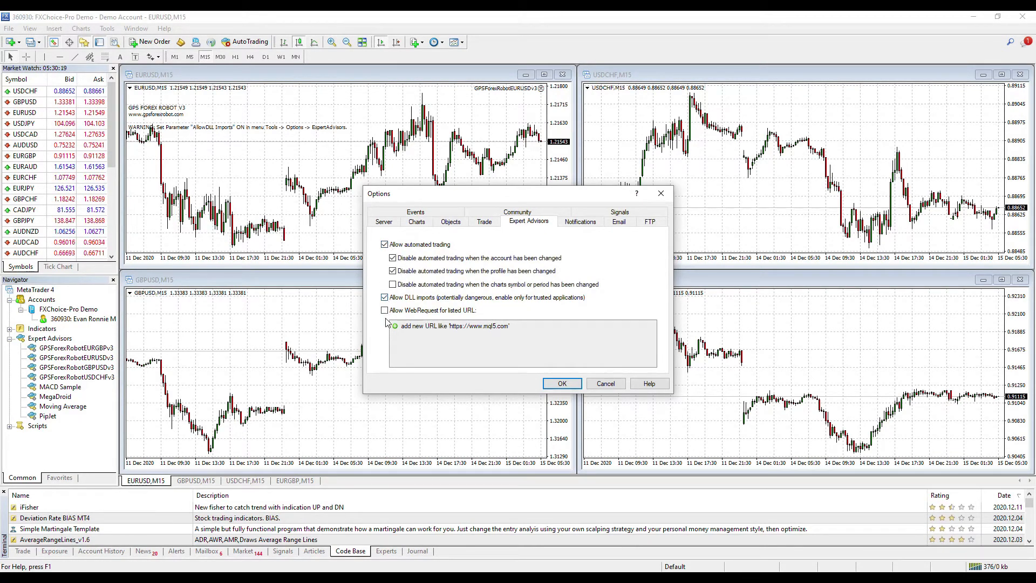
pyautogui.click(385, 311)
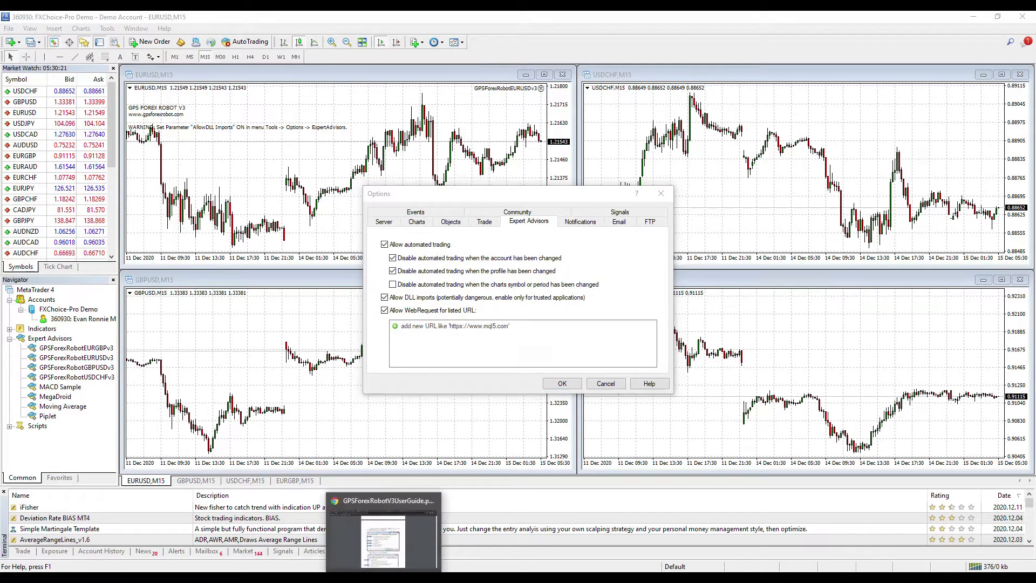
# - Check the options against the user guide and untick WebRequest for listed URLs again
pyautogui.click(384, 535)
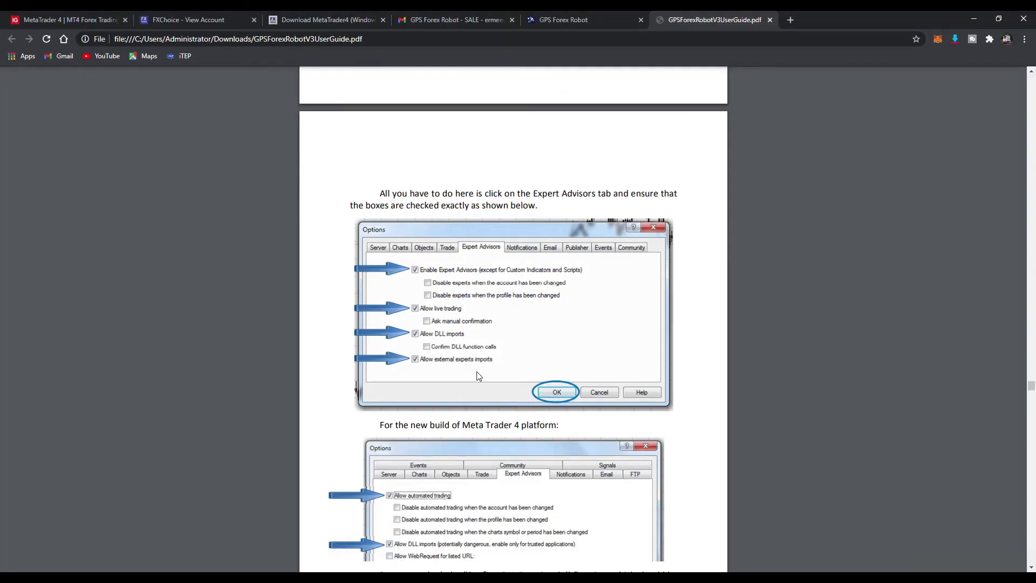
pyautogui.scroll(-1, 656, 384)
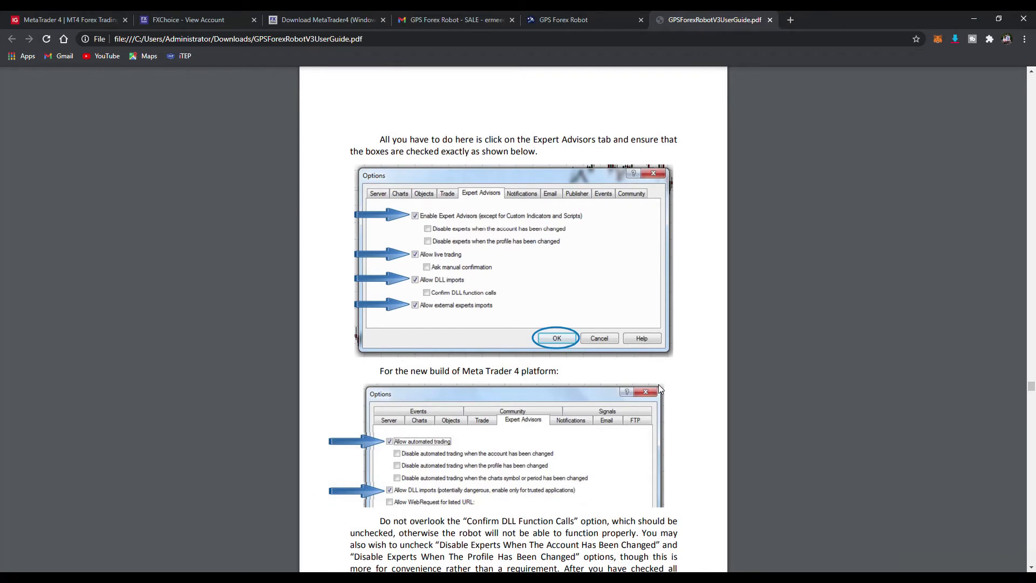
pyautogui.scroll(-2, 657, 433)
pyautogui.scroll(1, 657, 429)
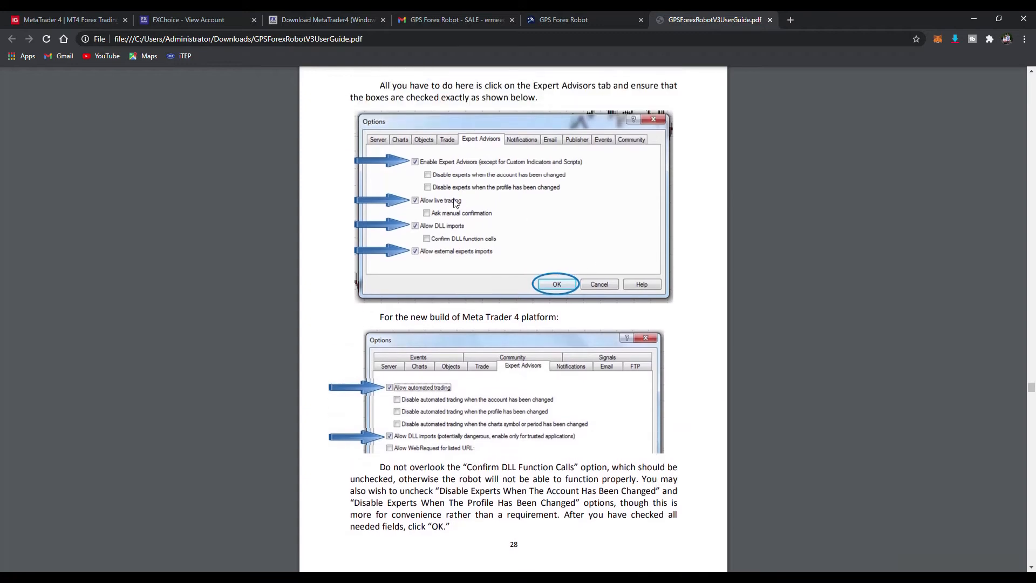
pyautogui.scroll(-2, 684, 359)
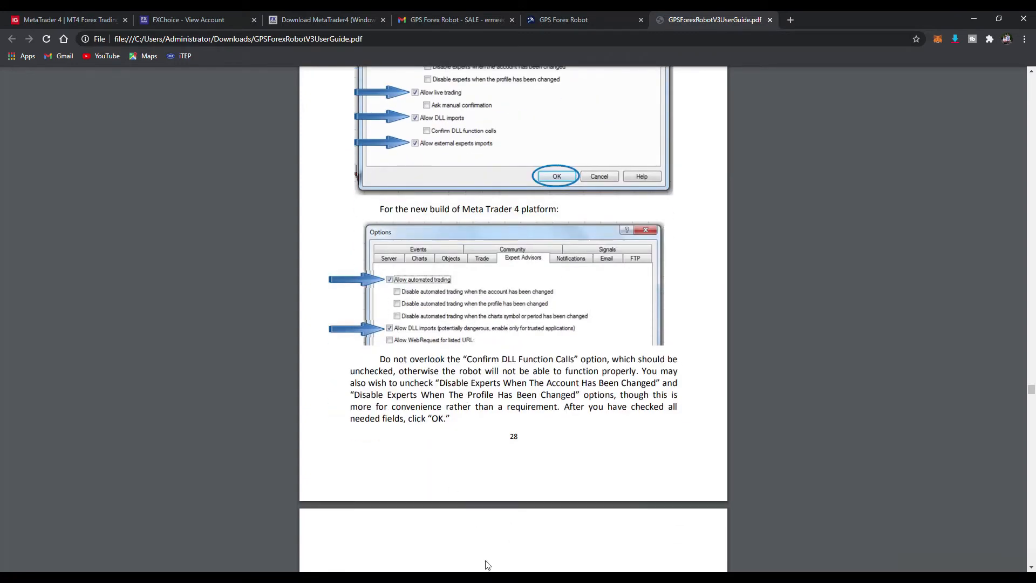
pyautogui.hotkey('alt', 'Tab')
pyautogui.click(389, 311)
# - Untick disabling trading on account and profile change, then apply the options with OK
pyautogui.scroll(-3, 722, 345)
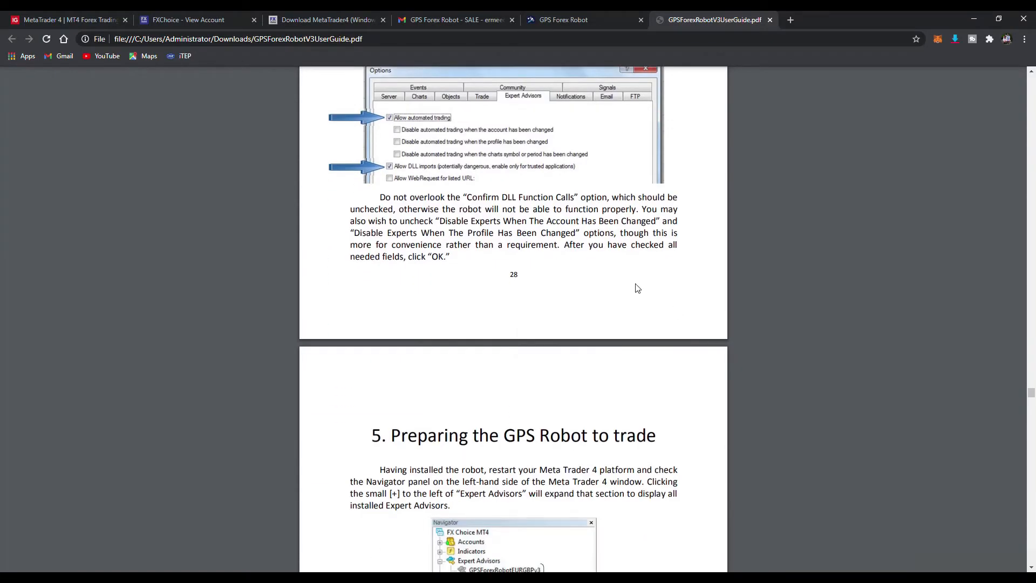
pyautogui.scroll(2, 537, 227)
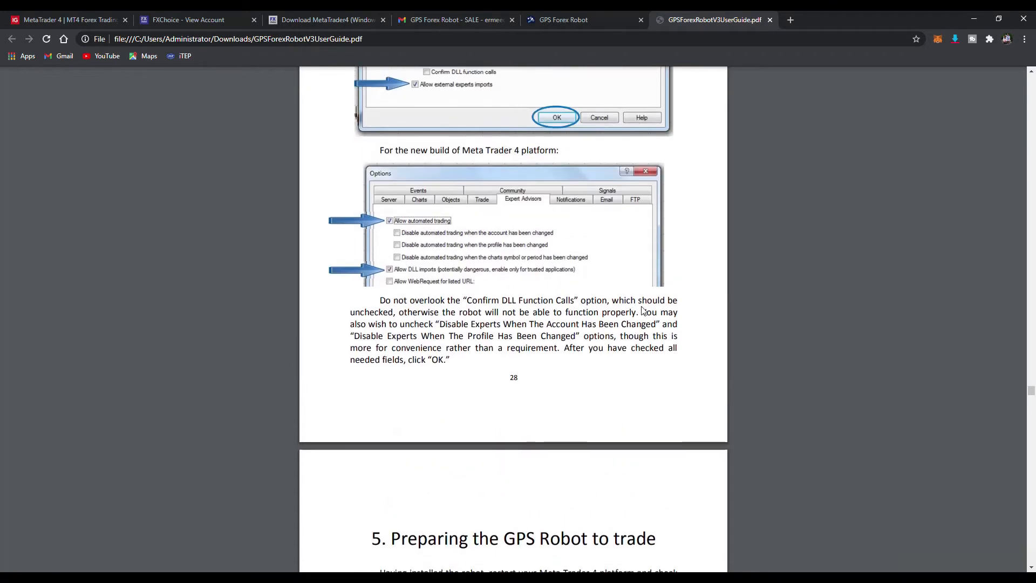
pyautogui.scroll(2, 649, 316)
pyautogui.scroll(-9, 661, 326)
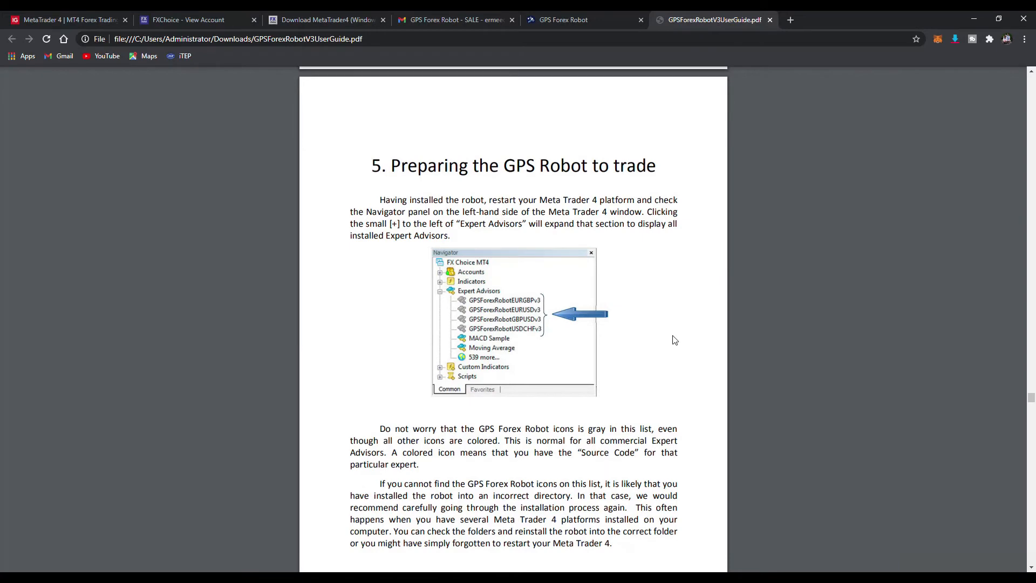
pyautogui.hotkey('alt', 'Tab')
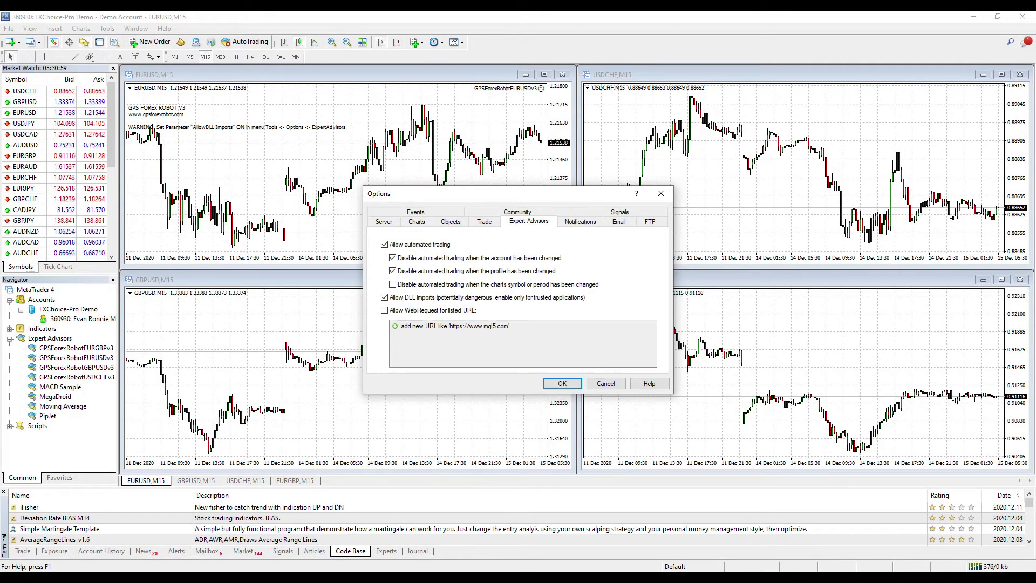
pyautogui.hotkey('alt', 'Tab')
pyautogui.scroll(5, 610, 414)
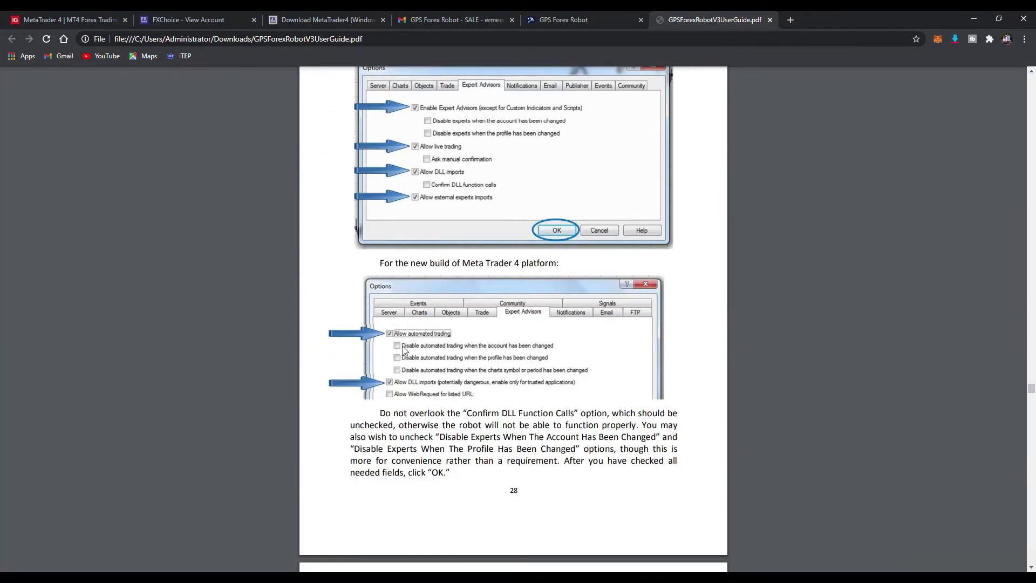
pyautogui.hotkey('alt', 'Tab')
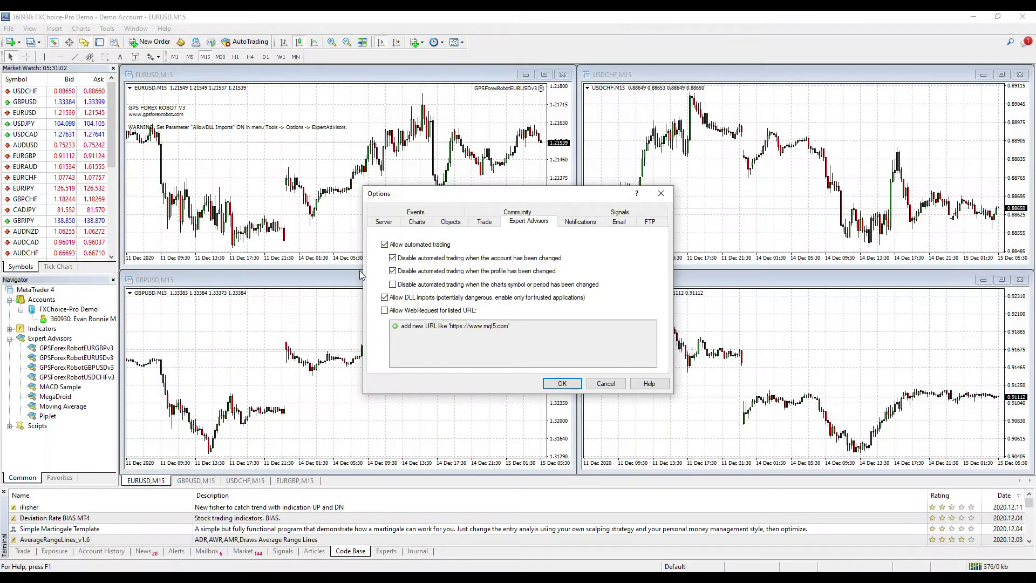
pyautogui.click(393, 258)
pyautogui.click(392, 271)
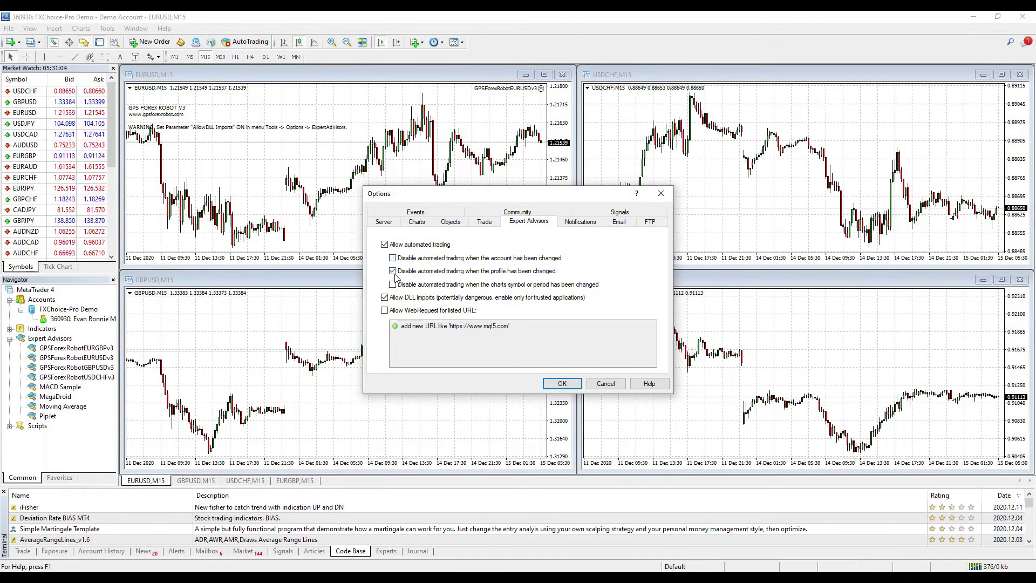
pyautogui.click(562, 384)
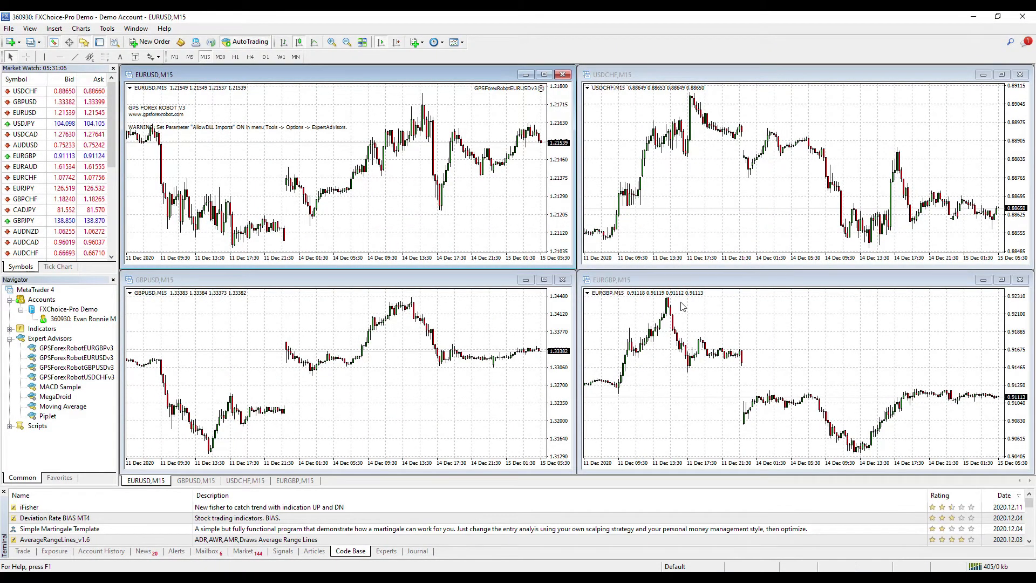
# - Scroll the user guide down toward page 30's H1/M15 timeframe section
pyautogui.hotkey('alt', 'Tab')
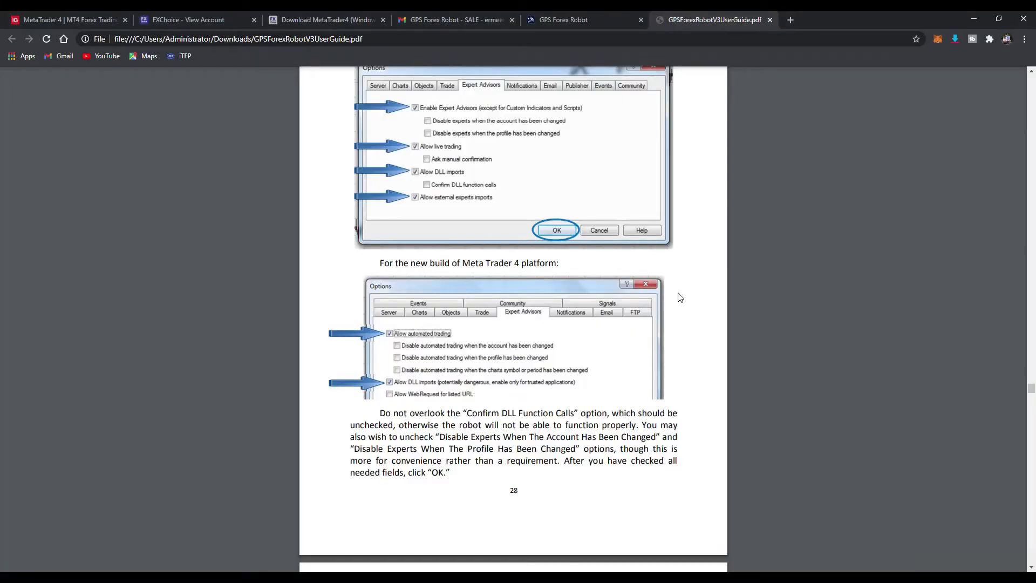
pyautogui.scroll(-7, 699, 294)
pyautogui.scroll(-2, 699, 314)
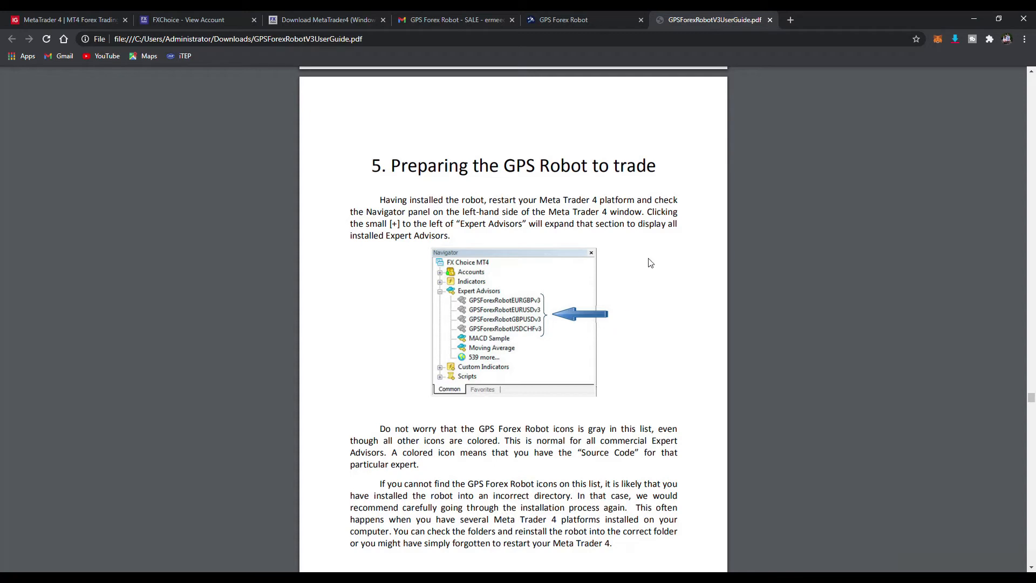
# - Attach the EURUSD robot to the EURUSD chart and select the GBPUSD robot in the Navigator
pyautogui.click(345, 579)
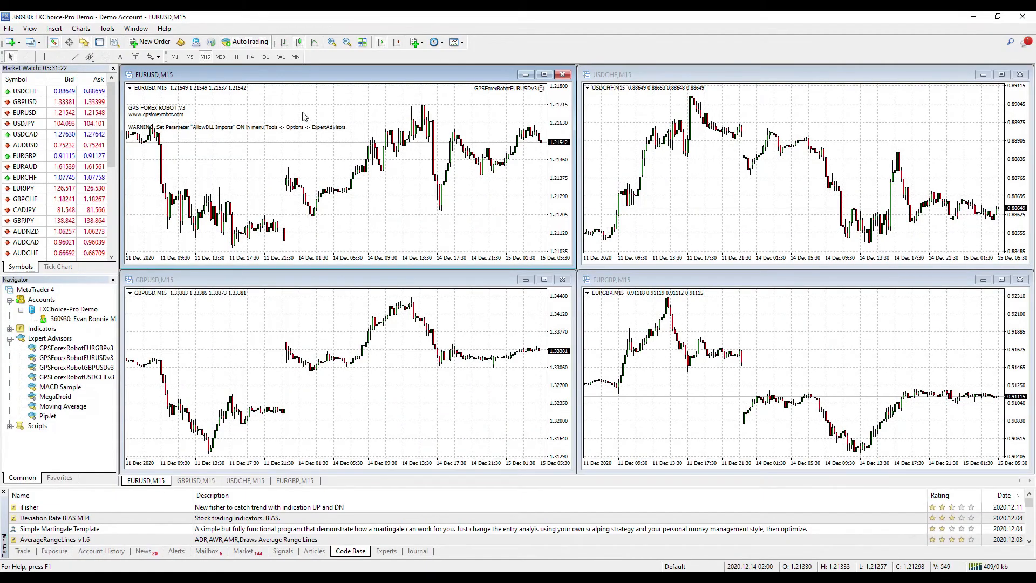
pyautogui.rightClick(80, 358)
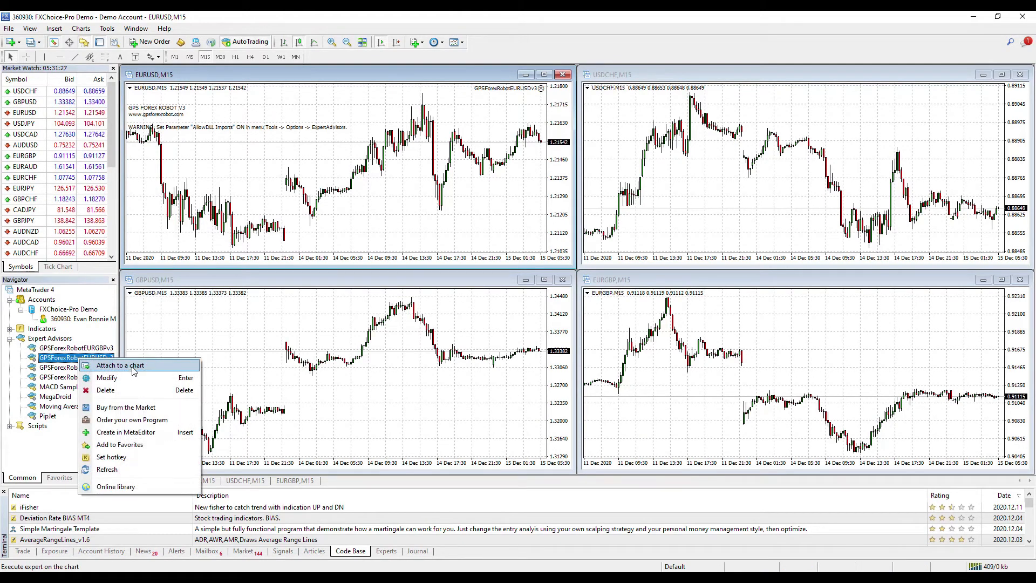
pyautogui.click(346, 197)
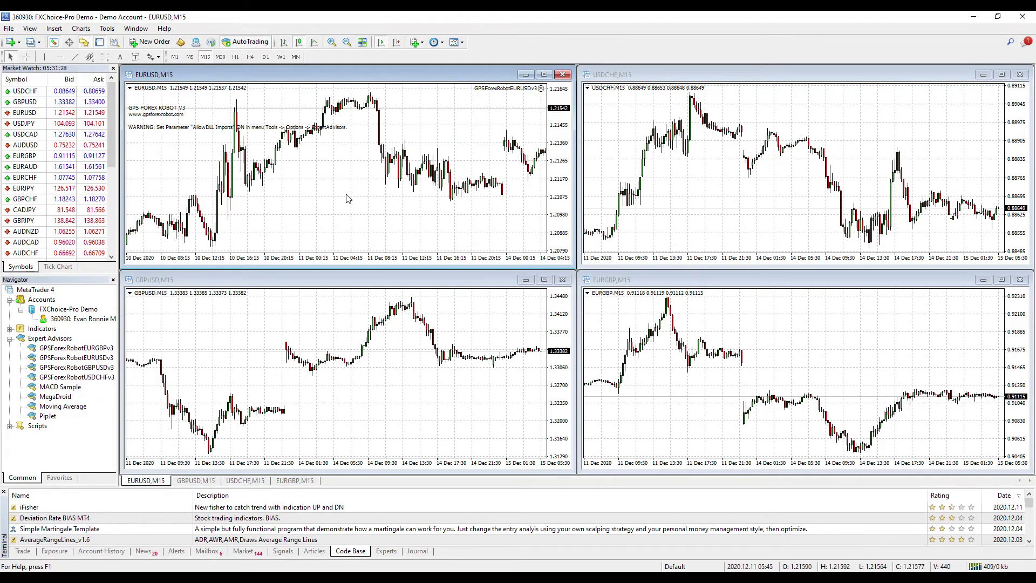
pyautogui.click(670, 169)
pyautogui.click(427, 76)
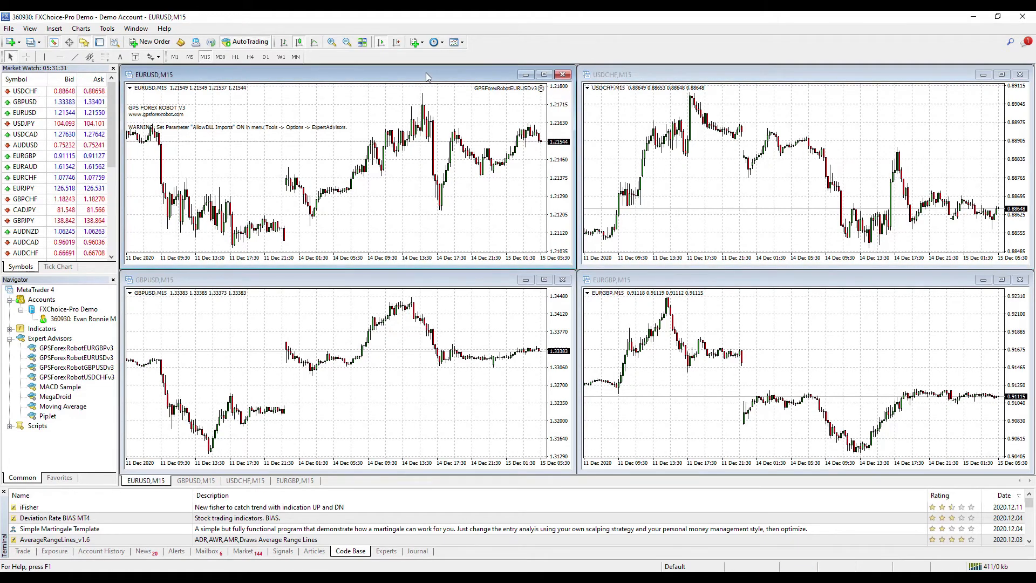
pyautogui.click(80, 367)
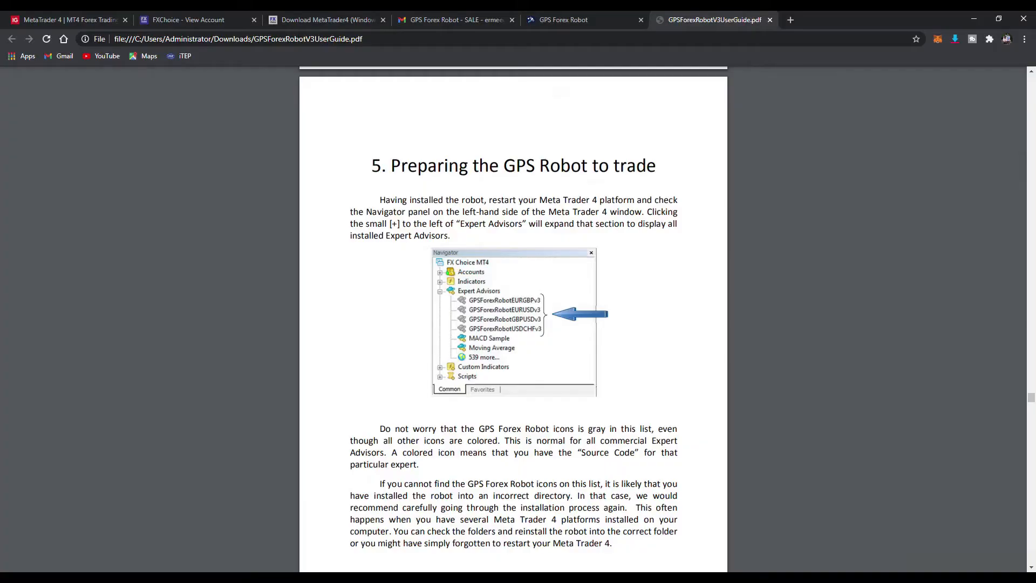
pyautogui.scroll(-2, 620, 410)
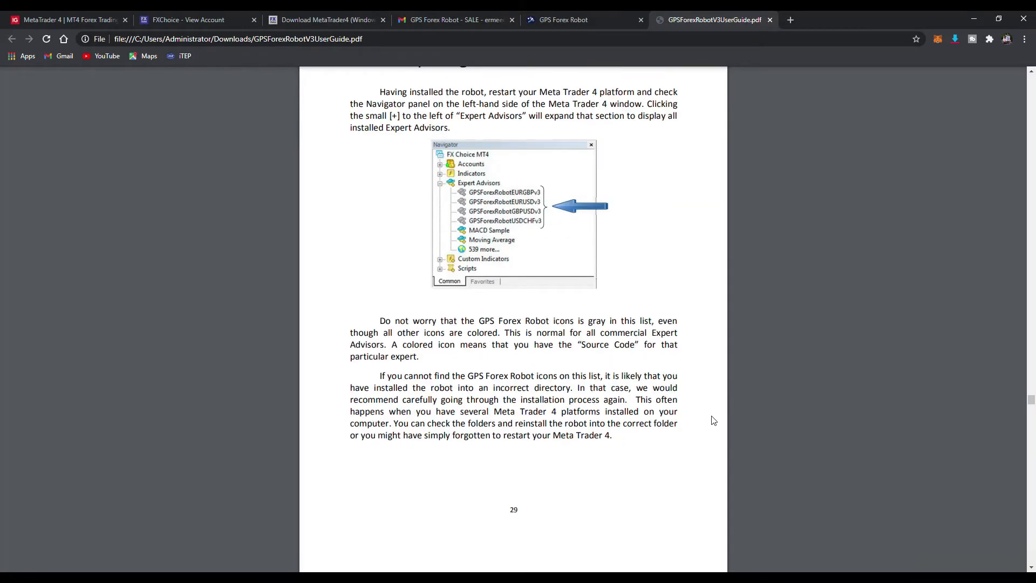
pyautogui.scroll(-10, 968, 561)
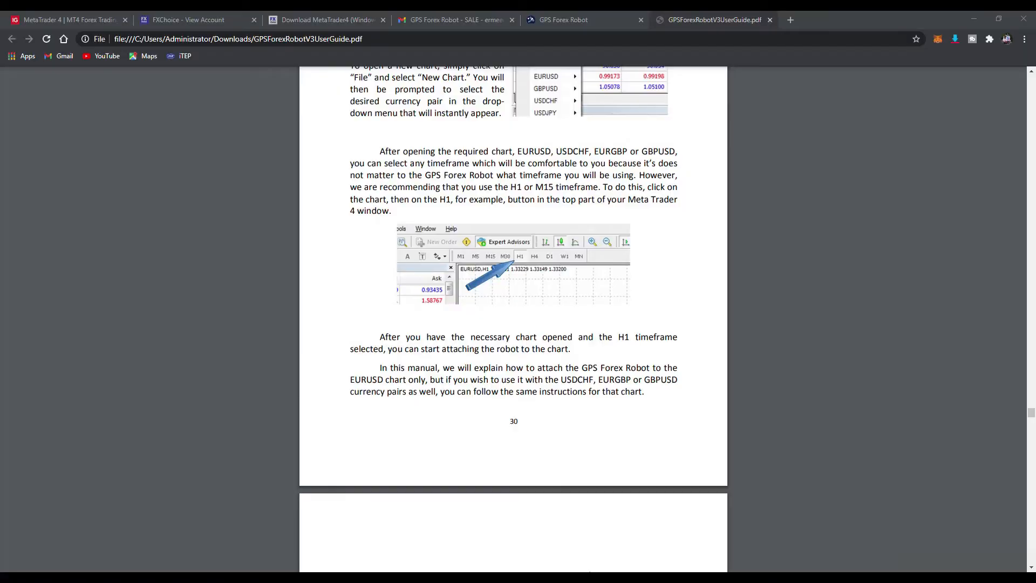
# - Scroll the guide to page 31's Common-tab screenshot with live trading and DLL imports enabled
pyautogui.click(590, 573)
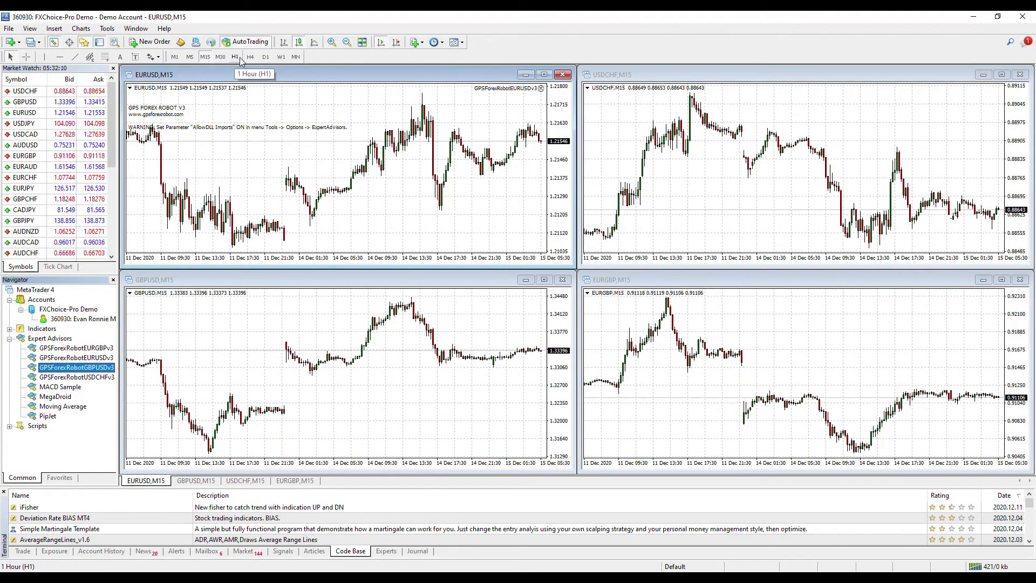
pyautogui.click(395, 574)
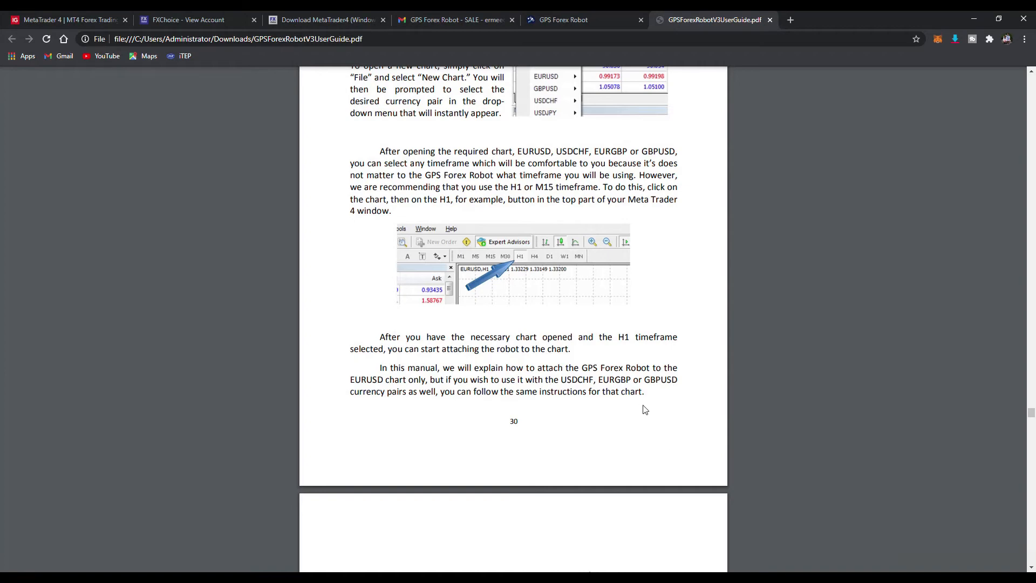
pyautogui.scroll(-2, 645, 410)
pyautogui.scroll(-3, 718, 454)
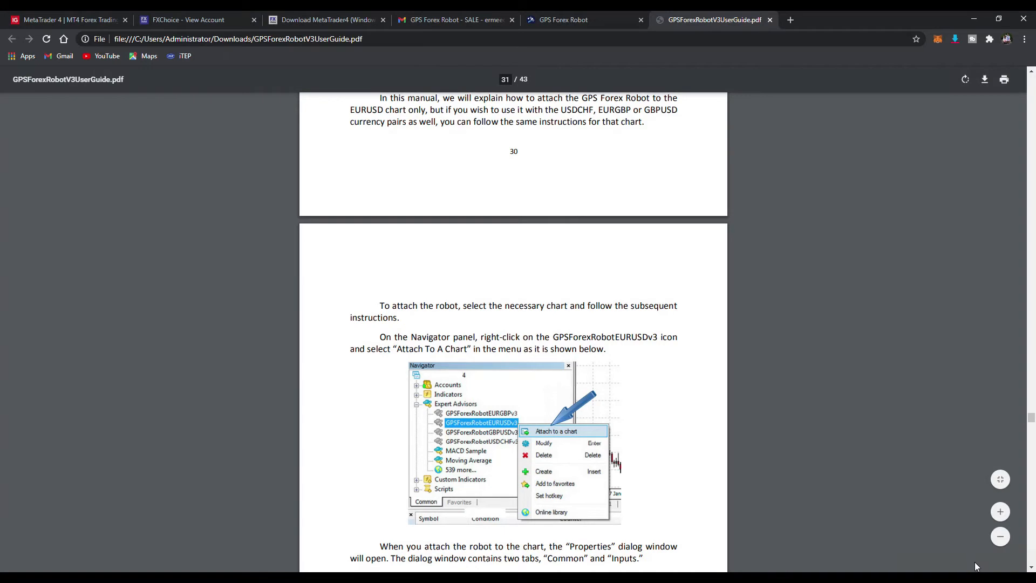
pyautogui.scroll(-4, 789, 357)
pyautogui.scroll(1, 774, 346)
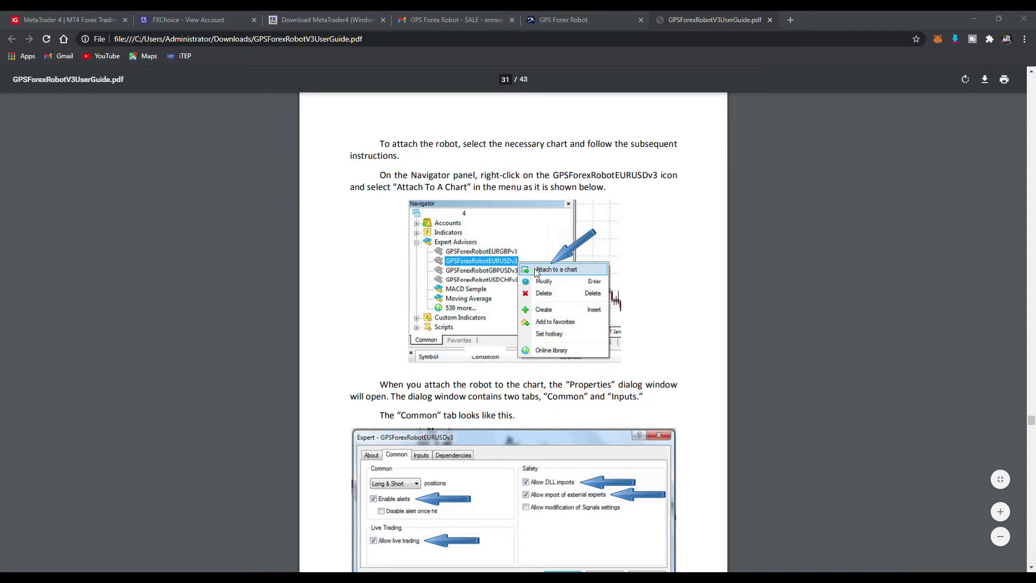
pyautogui.scroll(-3, 641, 299)
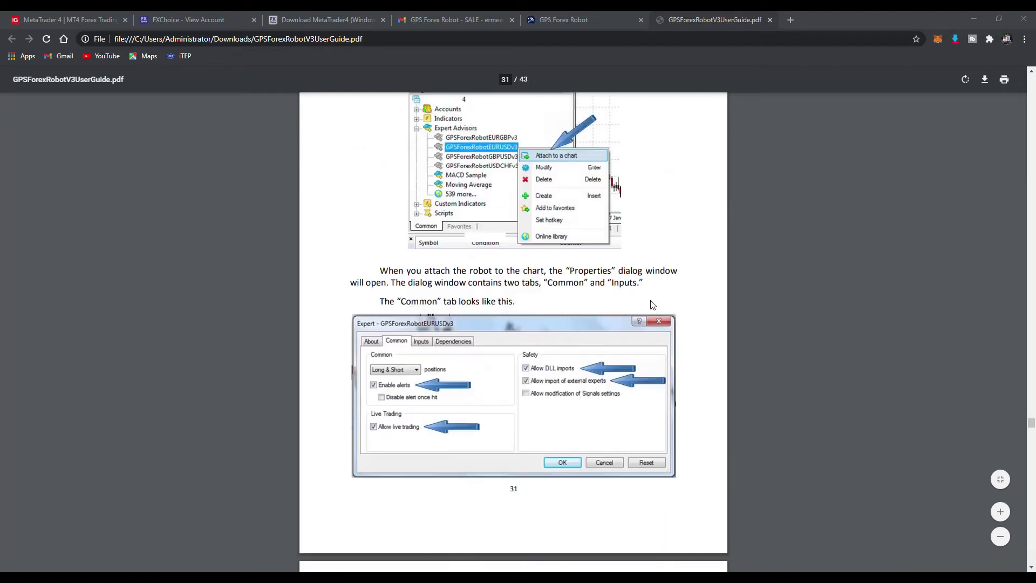
pyautogui.scroll(-1, 635, 360)
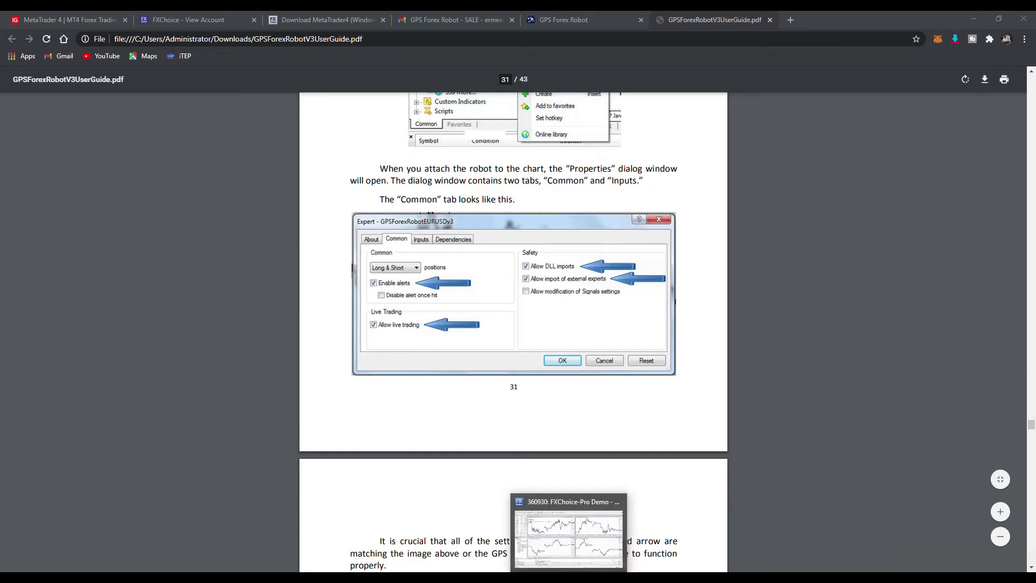
# - Enable Allow live trading and Allow DLL imports in the EURUSD robot's properties and confirm
pyautogui.click(569, 579)
pyautogui.rightClick(353, 126)
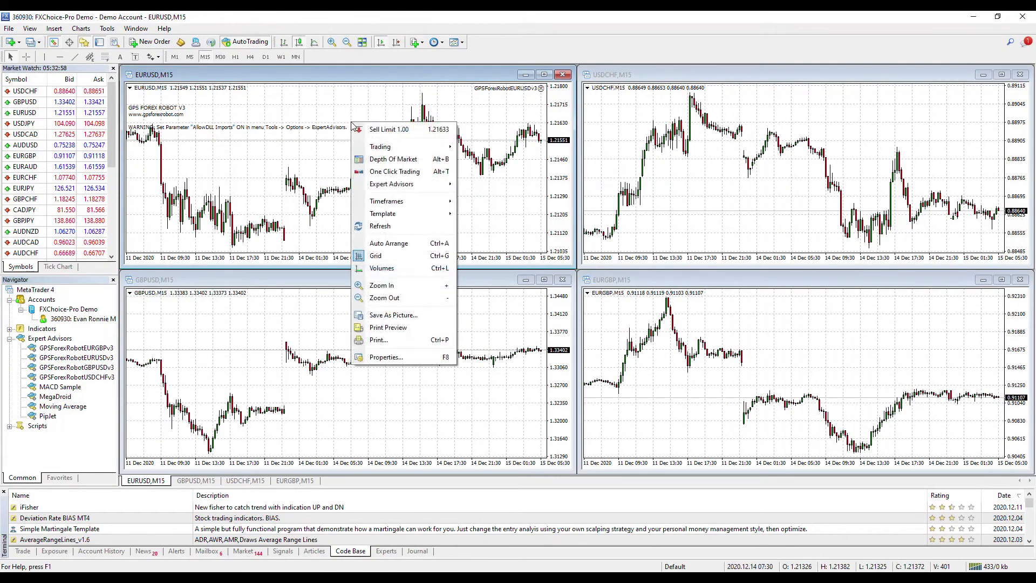
pyautogui.moveTo(410, 184)
pyautogui.click(485, 184)
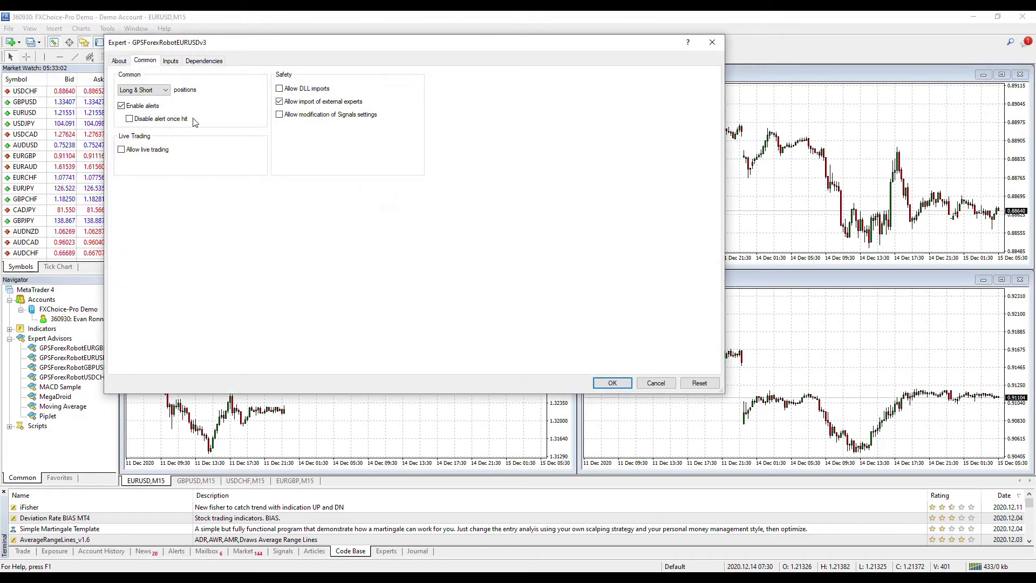
pyautogui.click(122, 150)
pyautogui.click(279, 88)
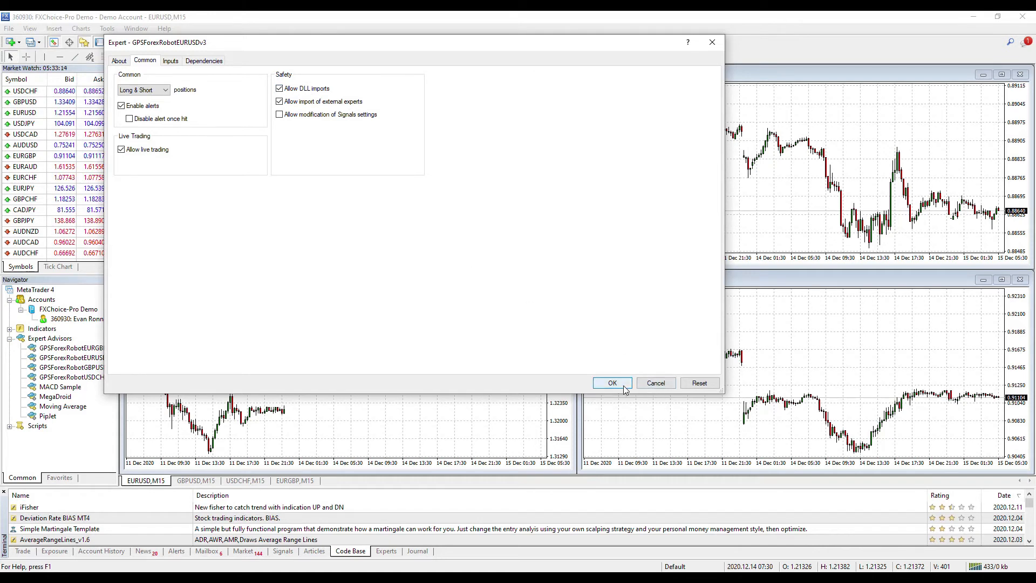
pyautogui.click(420, 578)
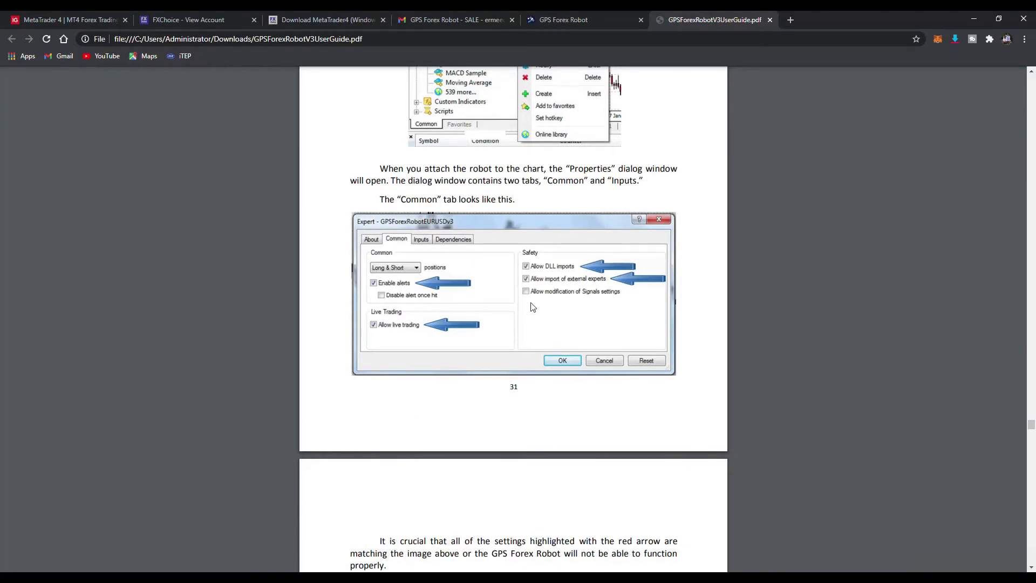
pyautogui.click(420, 578)
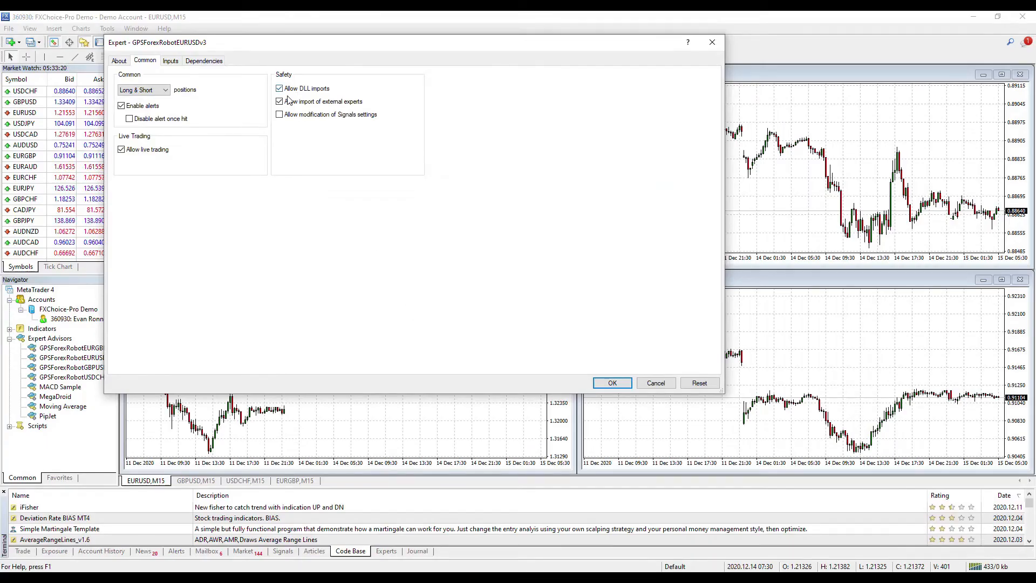
pyautogui.click(612, 383)
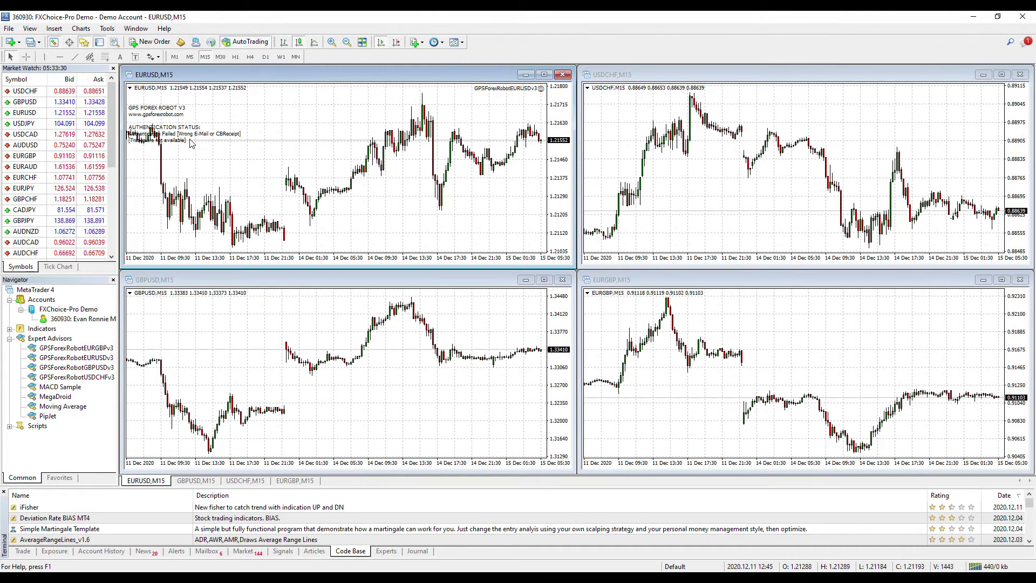
# - Enter the account e-mail address in the EURUSD robot's EMail input and apply the settings
pyautogui.press('F7')
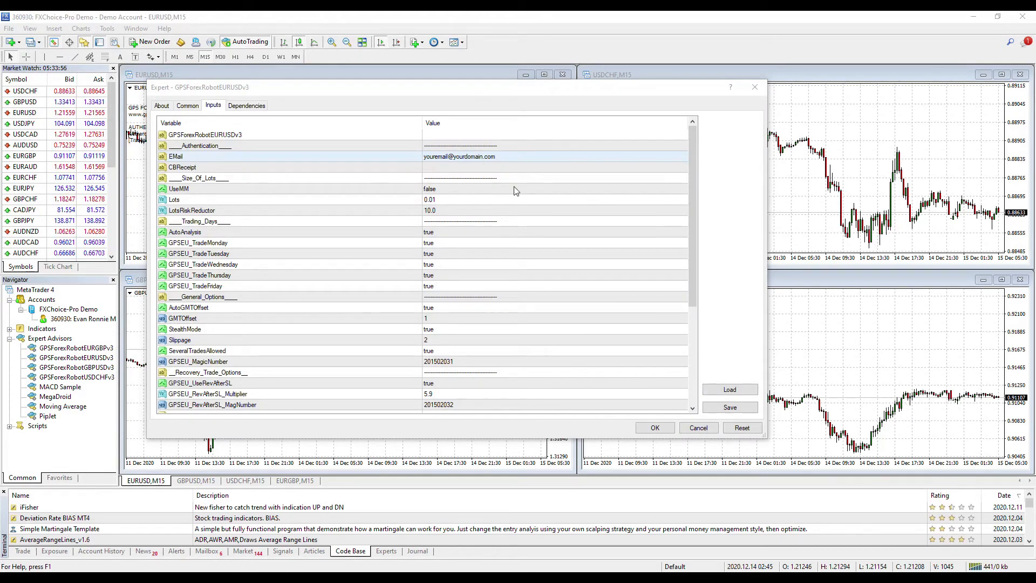
pyautogui.moveTo(694, 147); pyautogui.dragTo(684, 108)
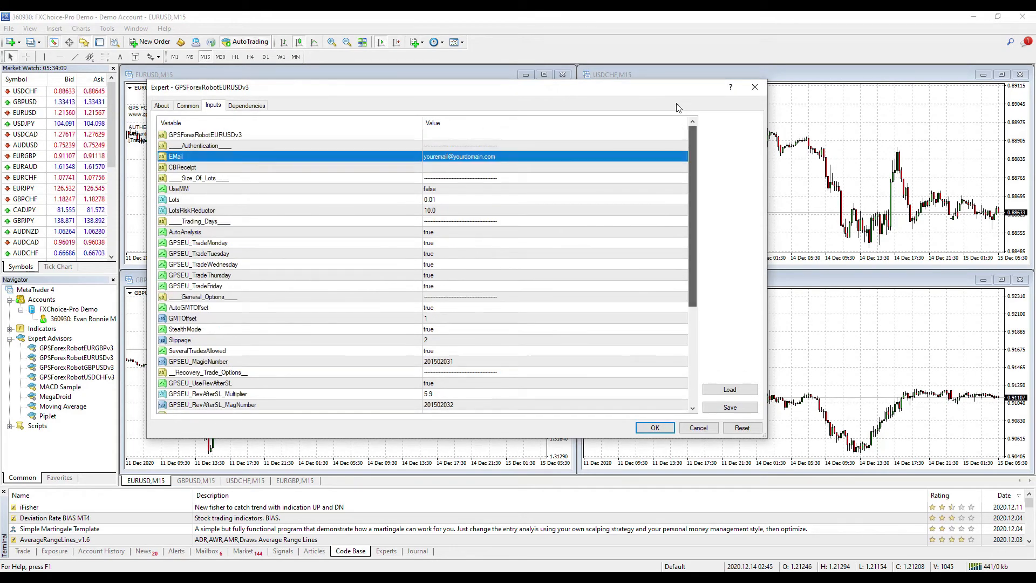
pyautogui.doubleClick(482, 158)
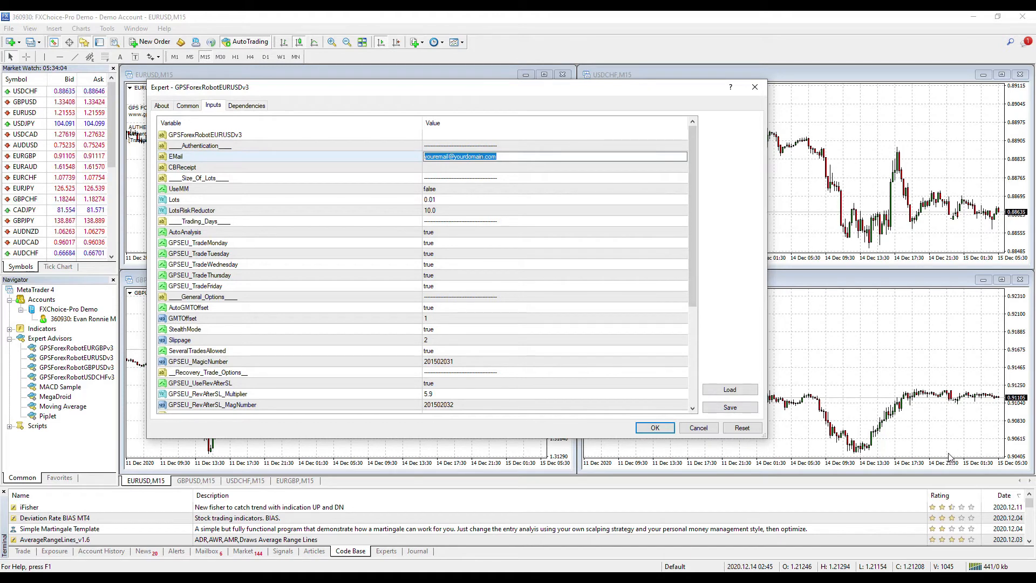
pyautogui.press('pagedown')
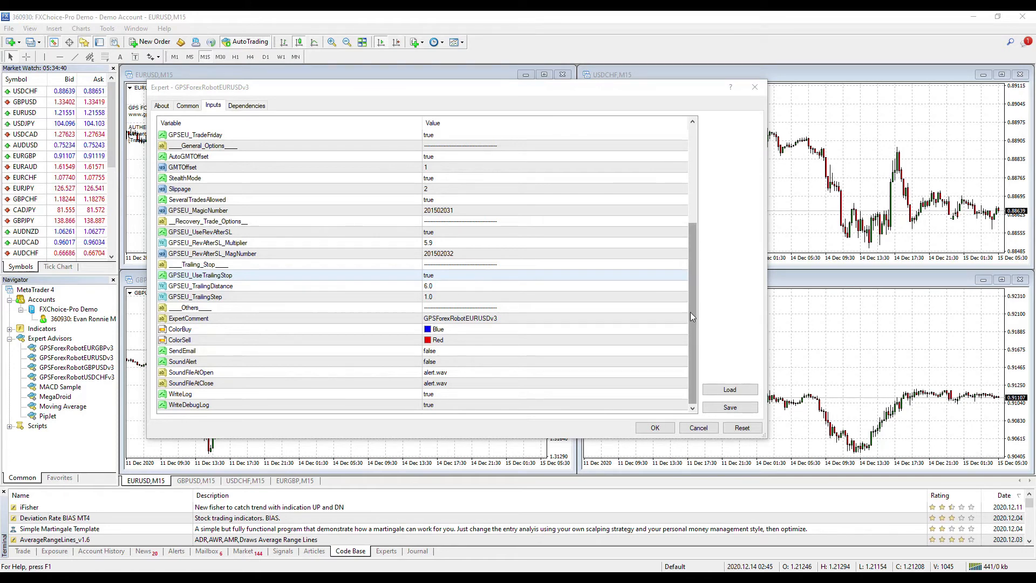
pyautogui.click(187, 106)
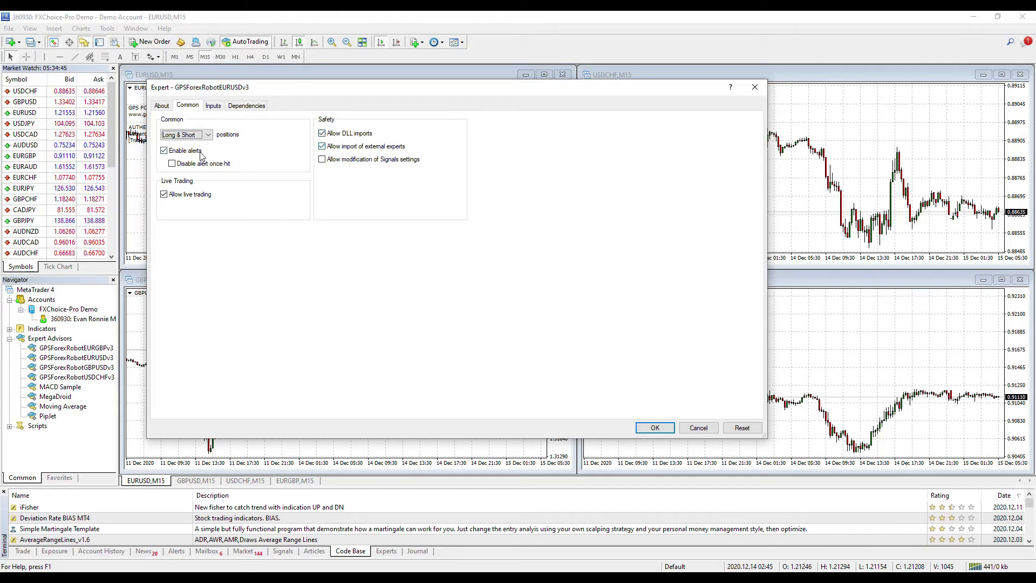
pyautogui.click(213, 106)
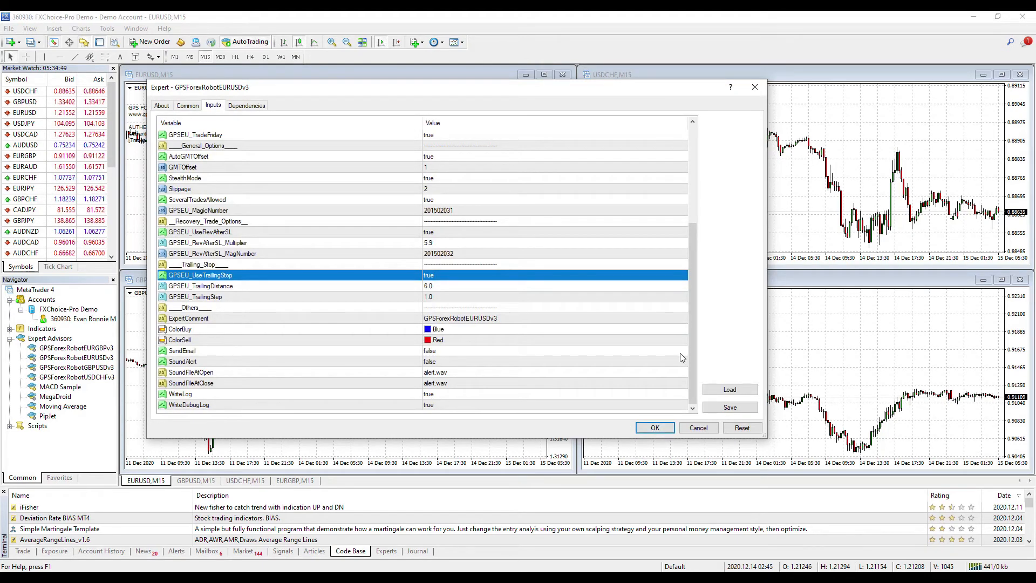
pyautogui.click(657, 428)
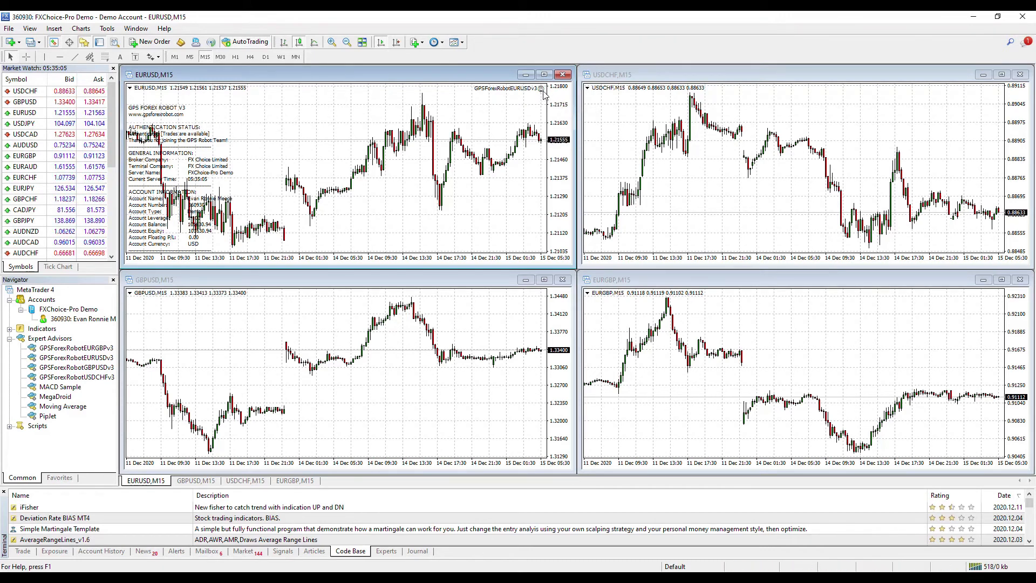
# - Check the EURUSD chart's authentication status, opening and dismissing the New Chart symbol list
pyautogui.scroll(3, 216, 157)
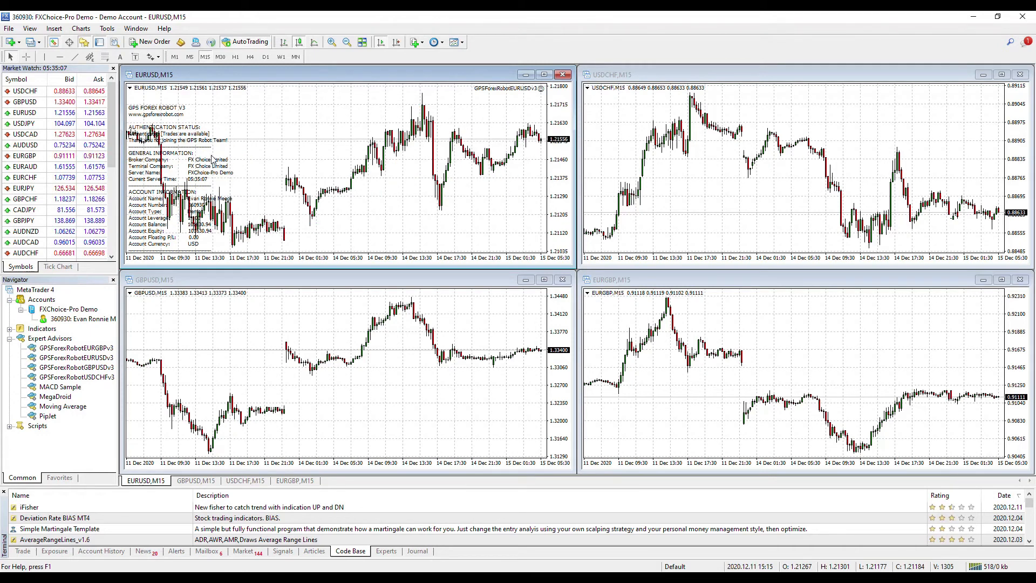
pyautogui.scroll(-3, 213, 198)
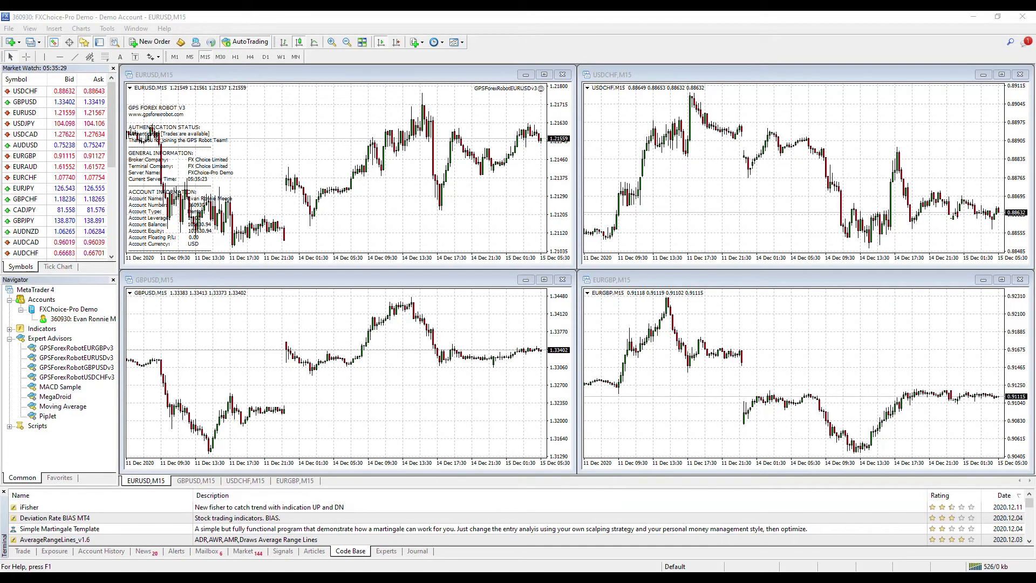
pyautogui.moveTo(609, 569)
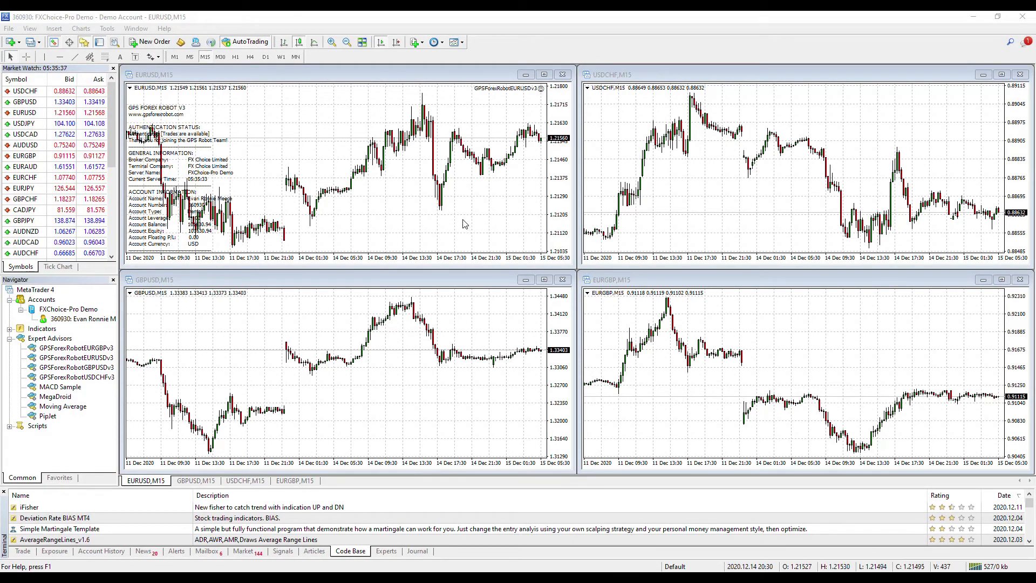
pyautogui.click(18, 46)
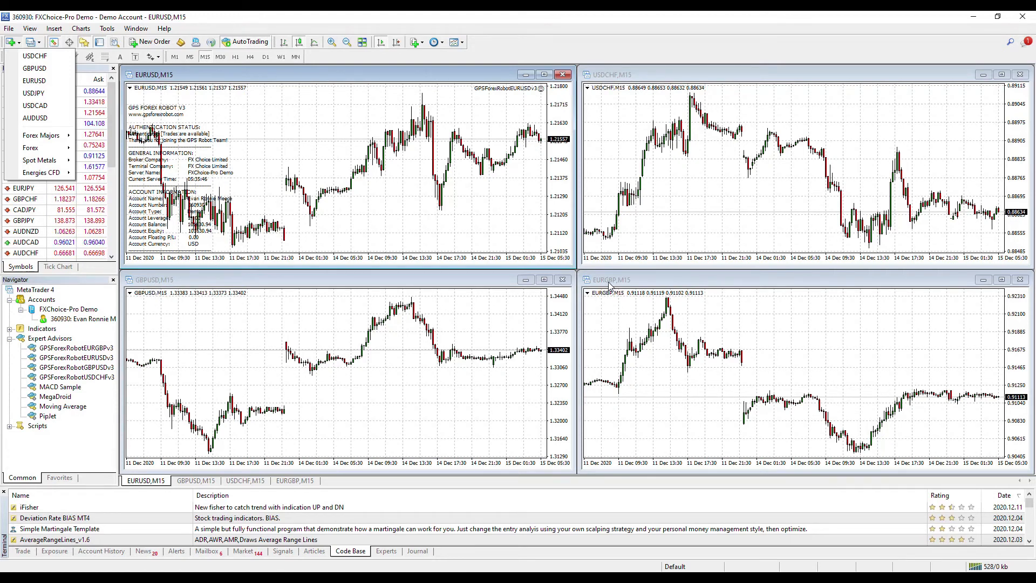
pyautogui.click(283, 80)
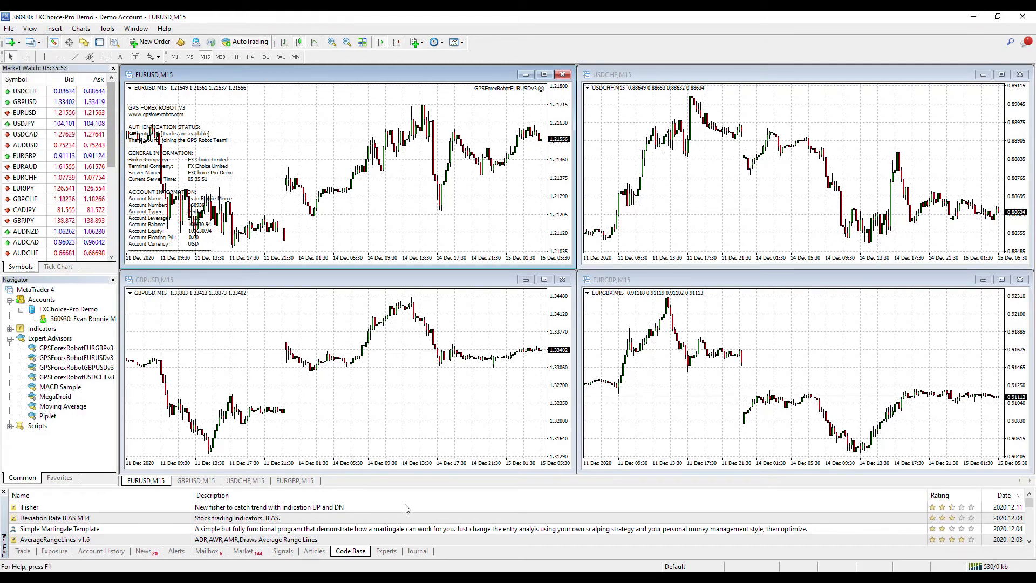
pyautogui.moveTo(384, 577)
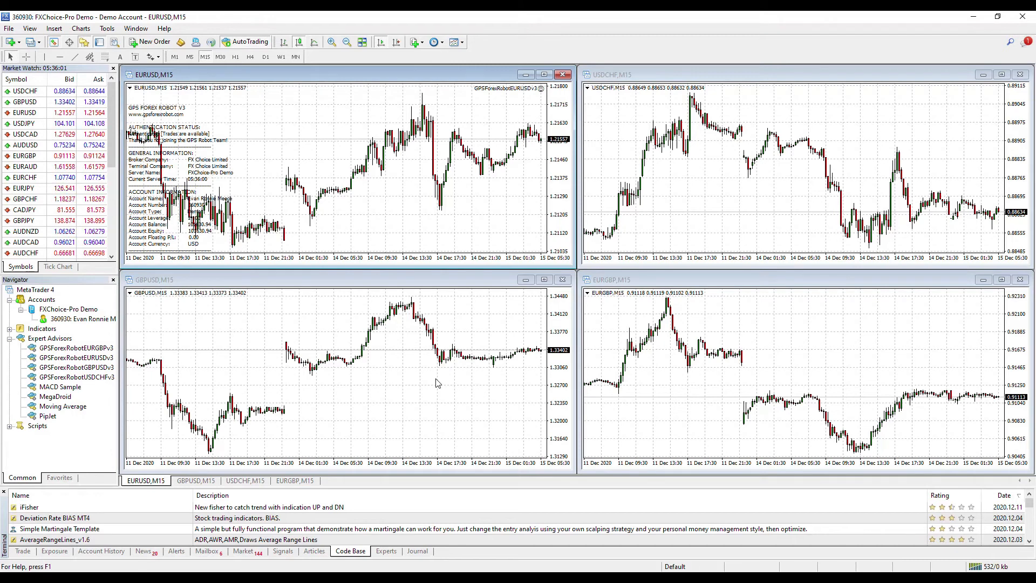
# - Open the terminal data folder, browse the downloaded GPSForexRobotV3 folder, and close Explorer
pyautogui.click(9, 29)
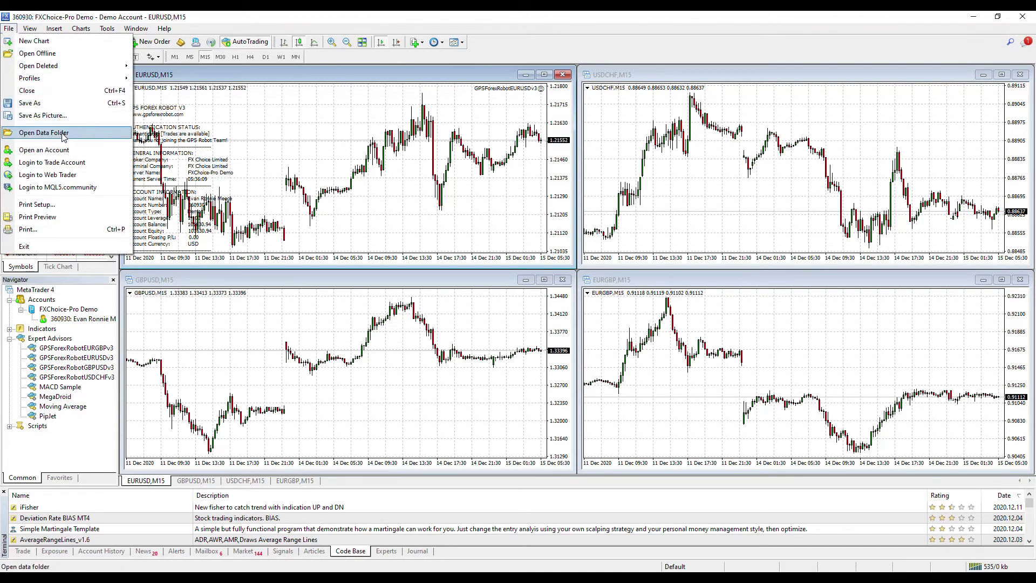
pyautogui.click(44, 132)
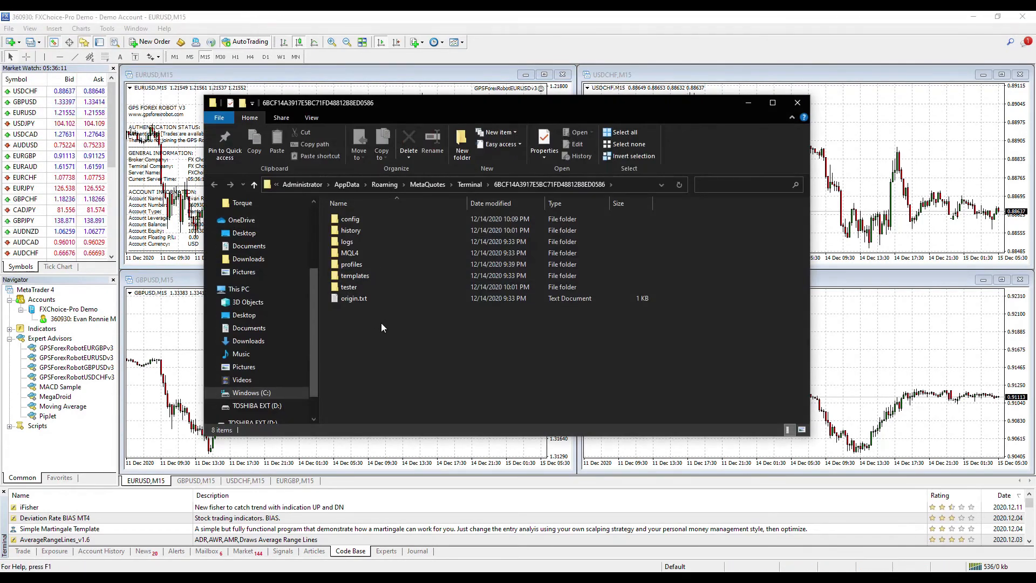
pyautogui.click(254, 342)
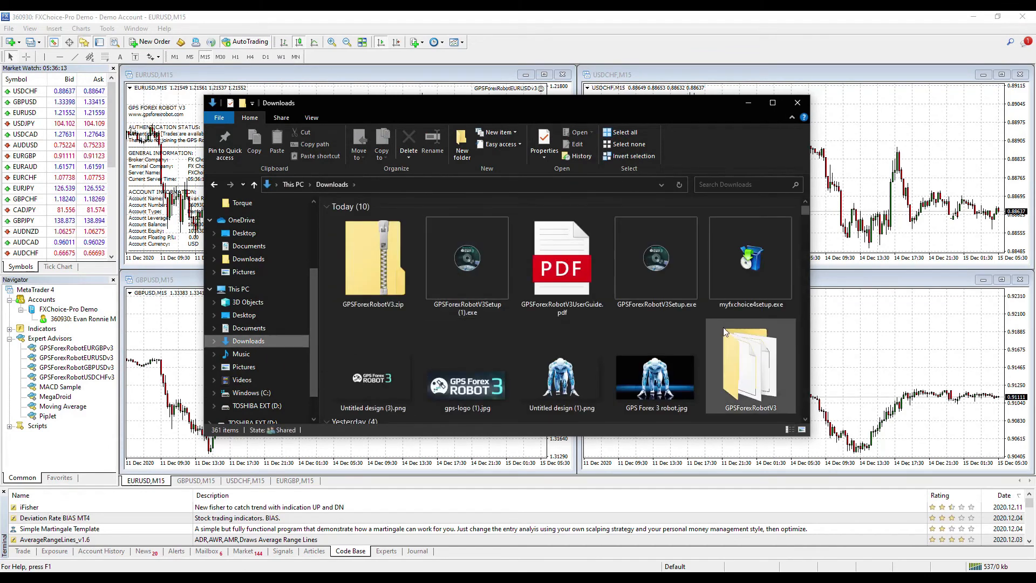
pyautogui.doubleClick(743, 365)
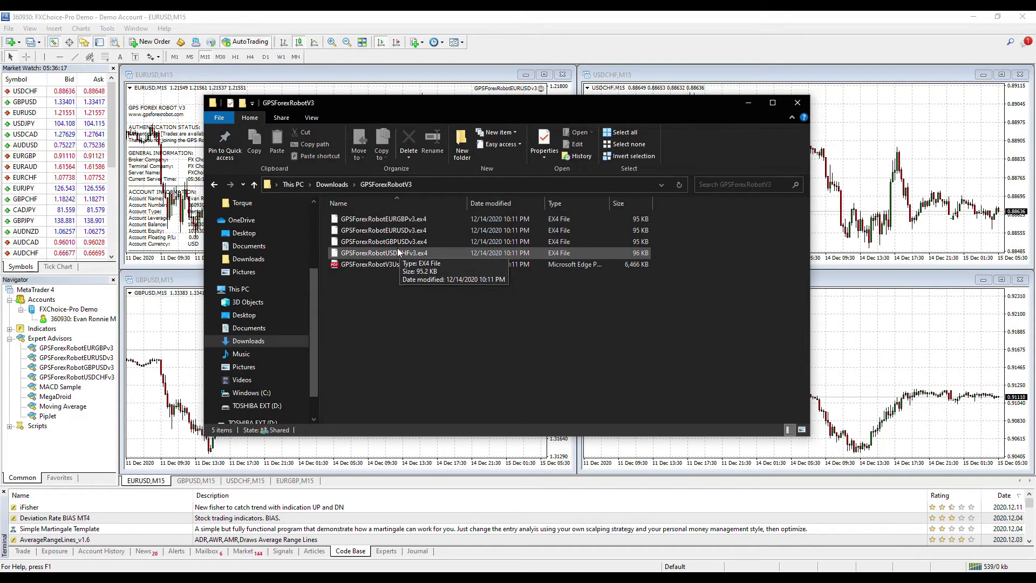
pyautogui.click(213, 184)
pyautogui.click(213, 184)
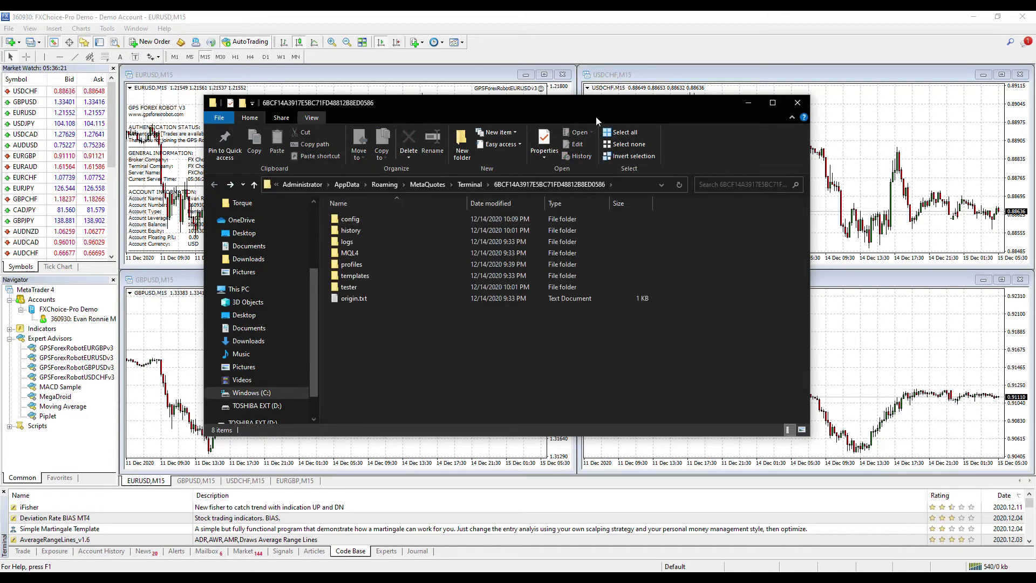
pyautogui.click(797, 103)
# - Reopen the data folder, confirm the four GPSForexRobot .ex4 files in MQL4\Experts, then close it
pyautogui.click(9, 28)
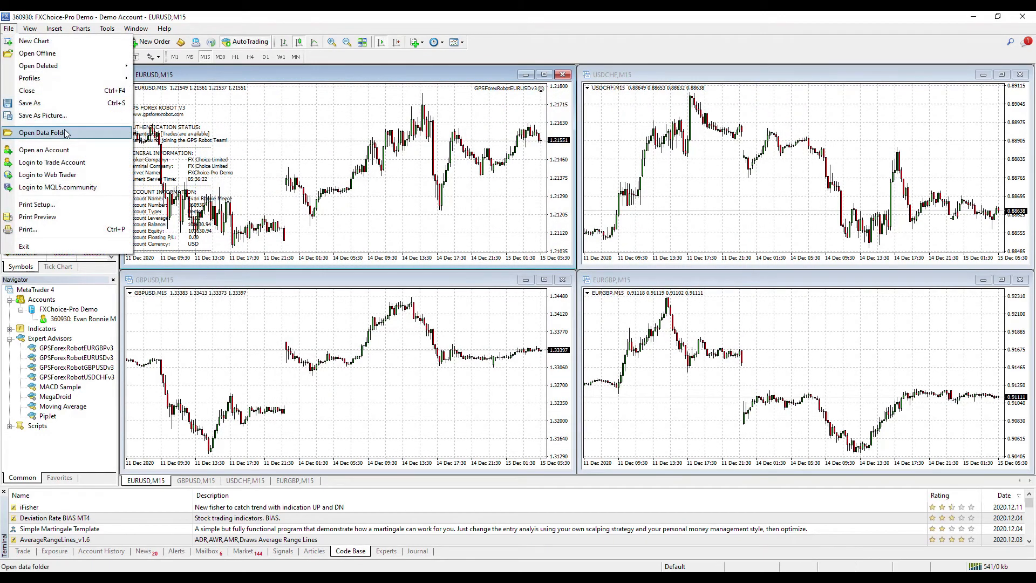
pyautogui.click(37, 133)
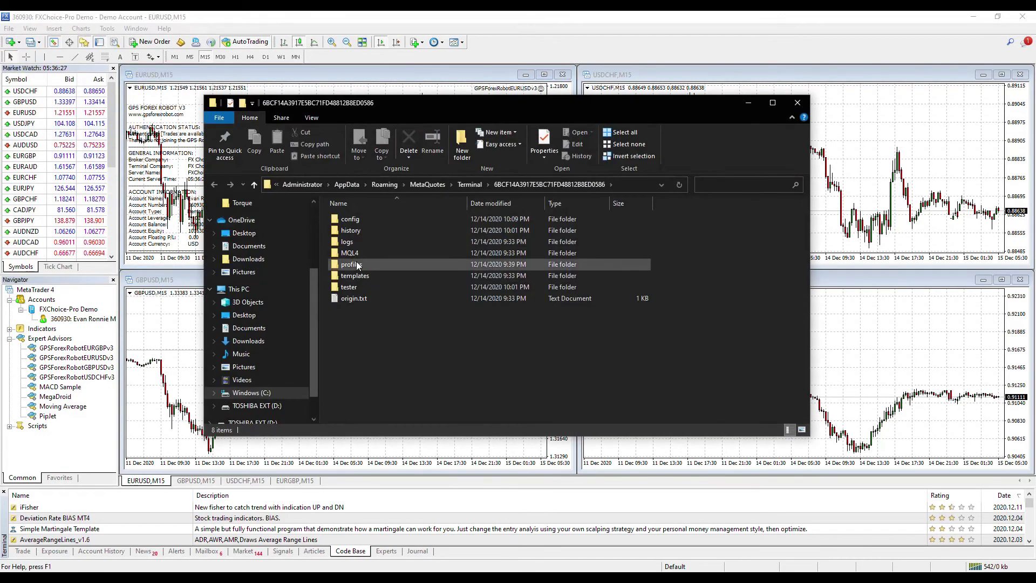
pyautogui.doubleClick(356, 254)
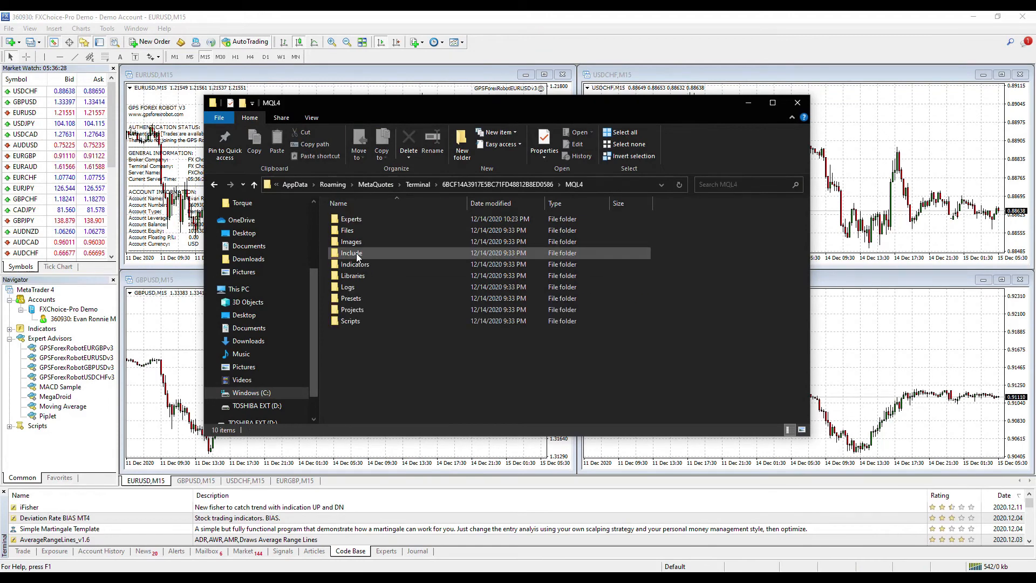
pyautogui.doubleClick(354, 220)
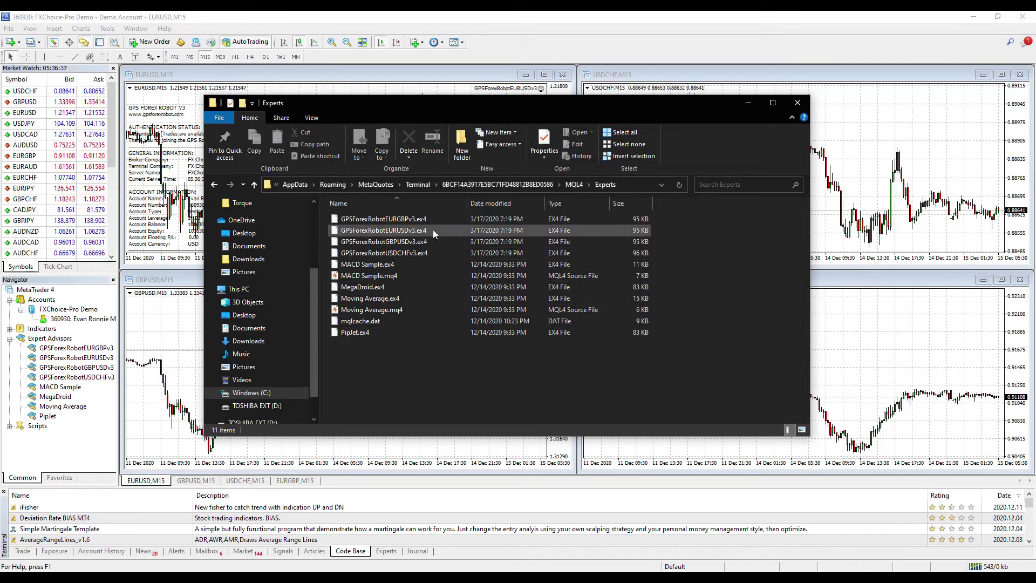
pyautogui.click(797, 103)
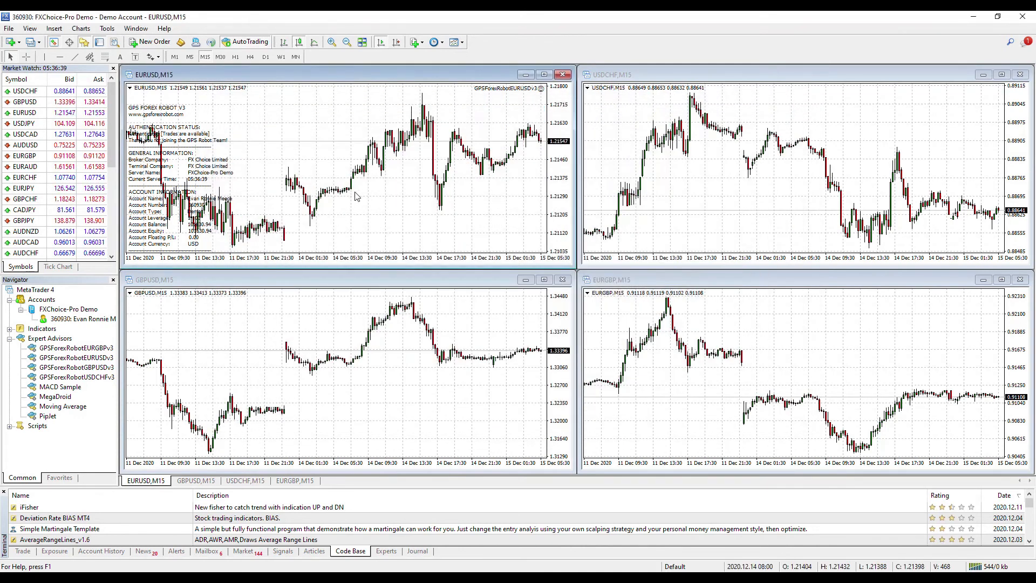
# - Confirm Allow automated trading and DLL imports in the Expert Advisors options
pyautogui.click(107, 28)
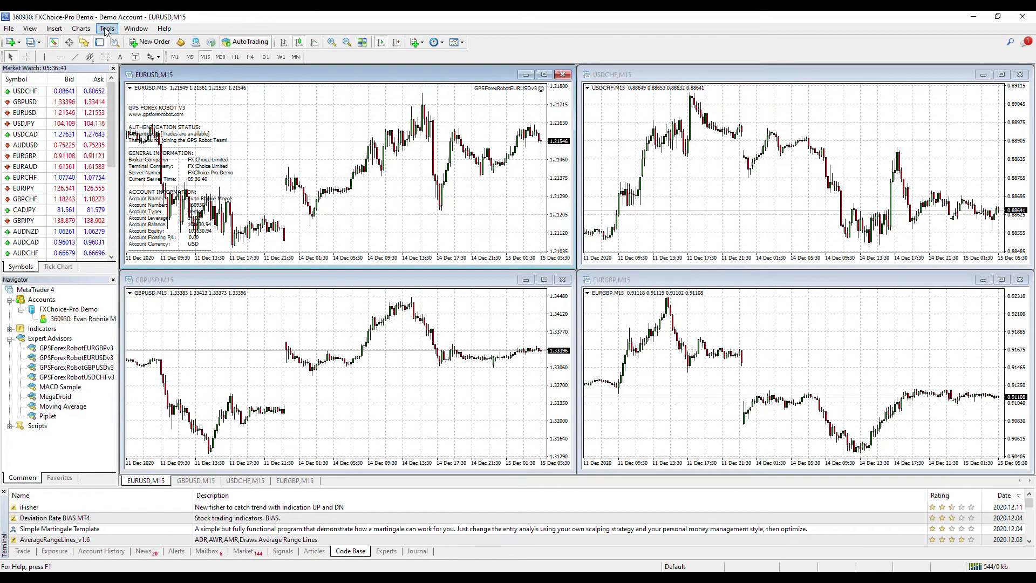
pyautogui.click(139, 100)
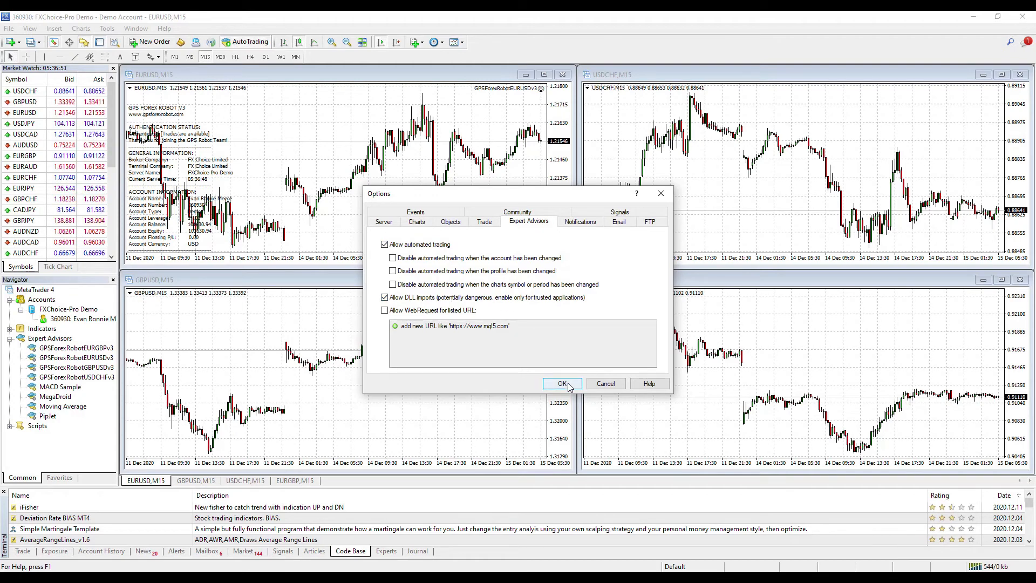
pyautogui.click(606, 383)
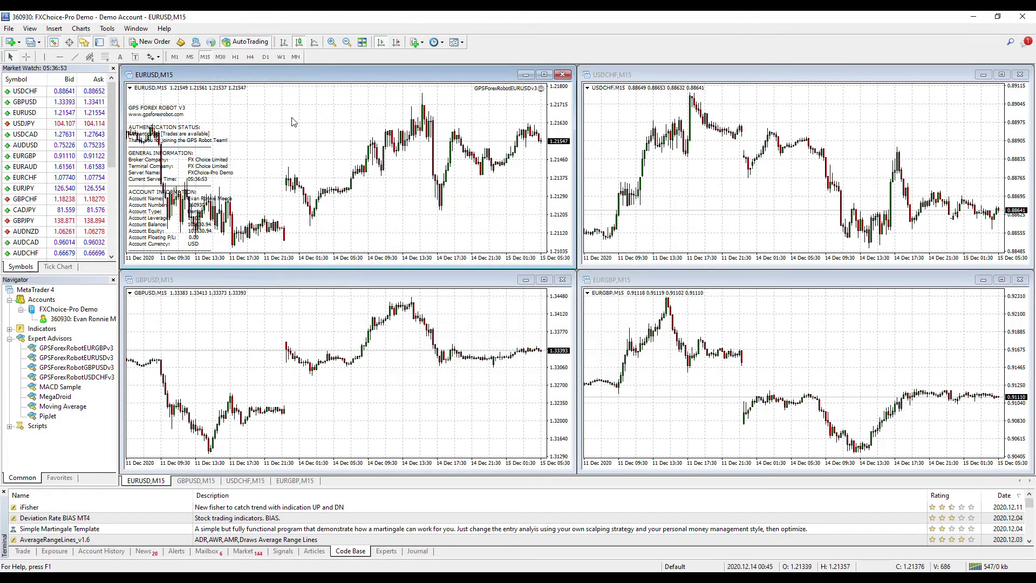
# - Re-attach GPSForexRobotEURUSDv3 to EURUSD, keeping the running robot unchanged, then select the GBPUSD chart
pyautogui.click(98, 357)
pyautogui.rightClick(97, 357)
pyautogui.click(119, 368)
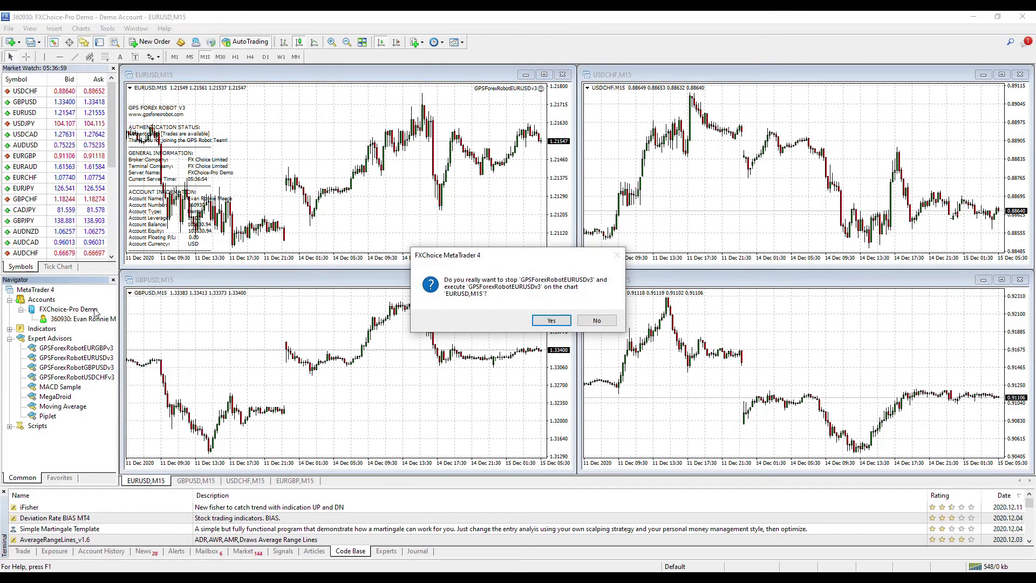
pyautogui.click(597, 321)
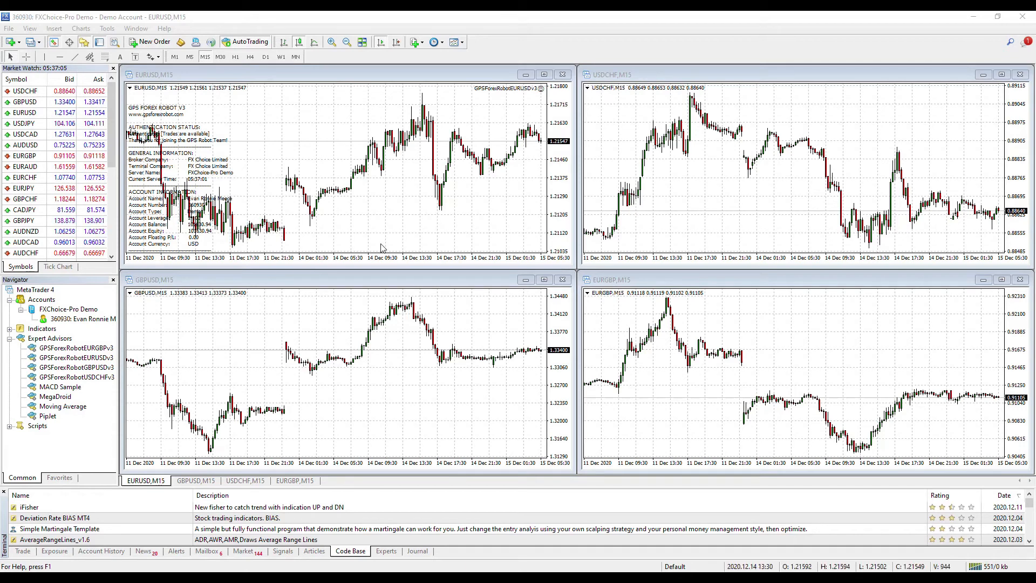
pyautogui.click(157, 284)
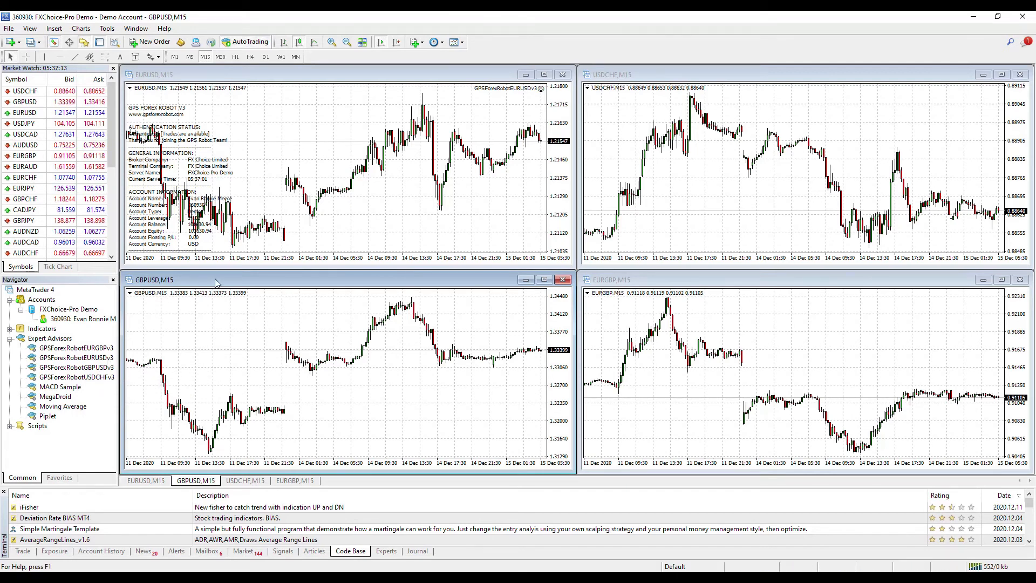
# - Attach GPSForexRobotGBPUSDv3 to the GBPUSD chart and check its Common settings
pyautogui.click(301, 161)
pyautogui.click(287, 291)
pyautogui.click(102, 369)
pyautogui.rightClick(102, 369)
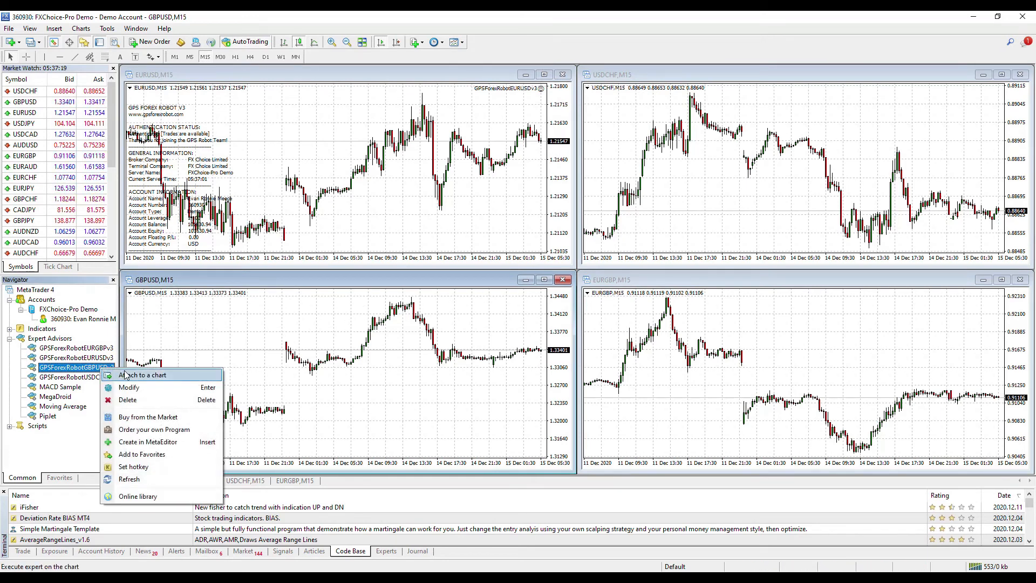
pyautogui.click(126, 375)
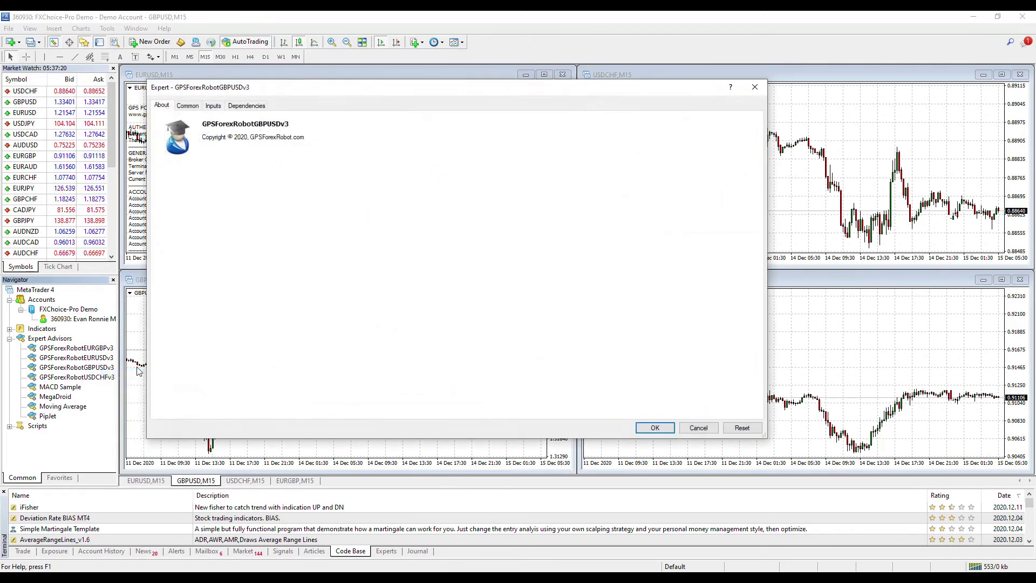
pyautogui.click(193, 105)
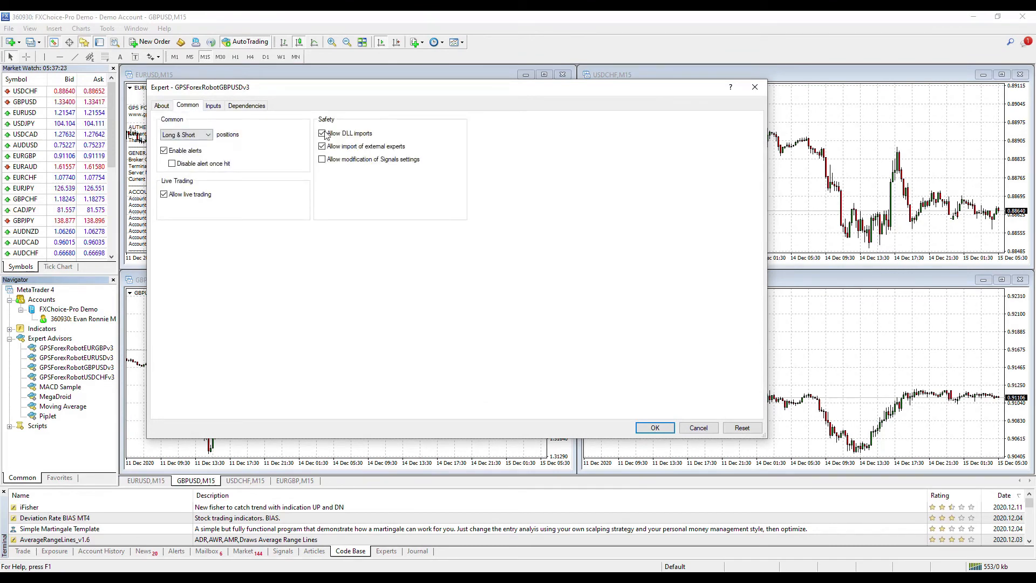
pyautogui.click(213, 107)
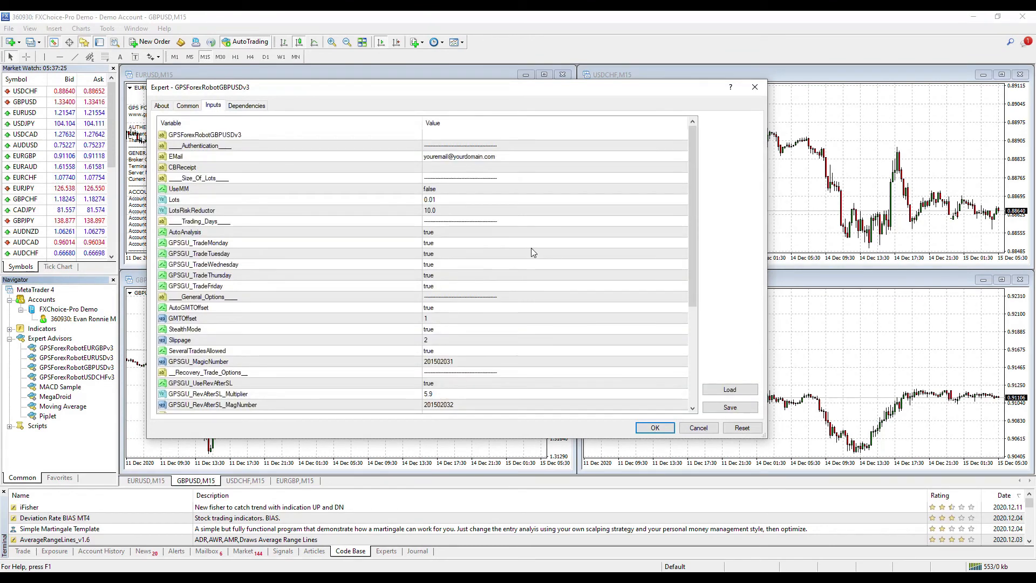
# - Review the robot's input parameters, including the EMail value, and confirm the attachment
pyautogui.scroll(-1, 531, 247)
pyautogui.scroll(1, 531, 248)
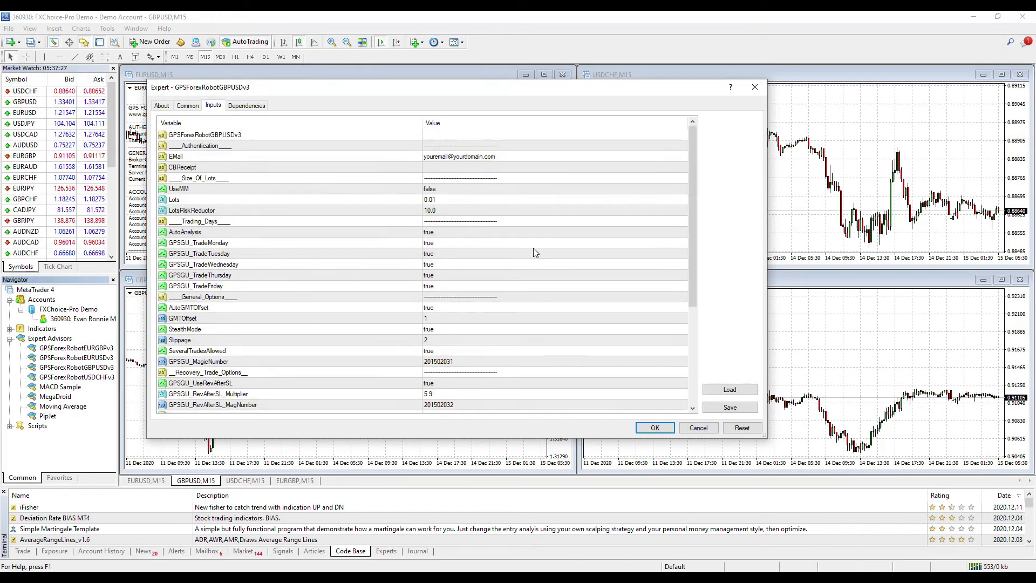
pyautogui.click(497, 158)
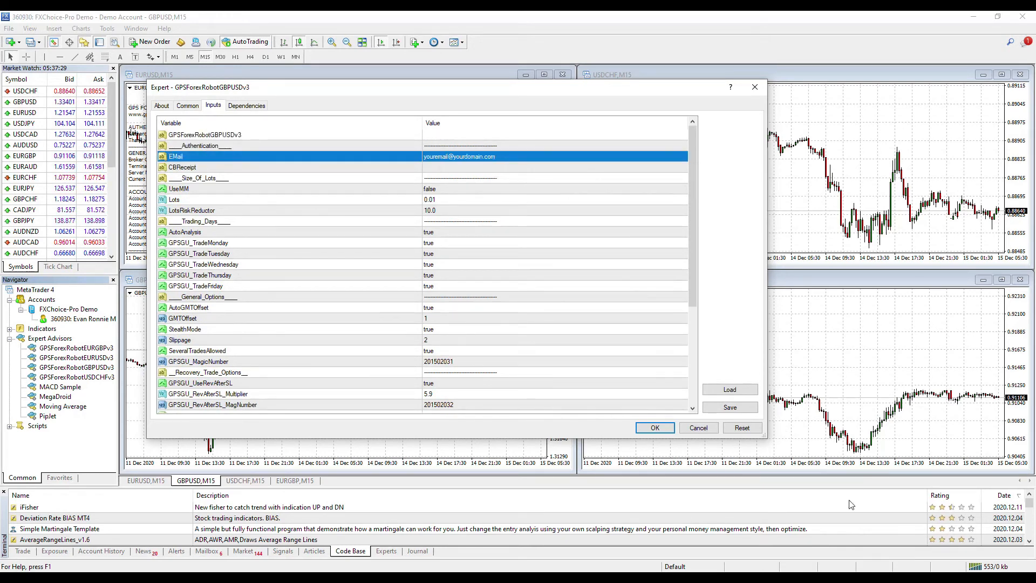
pyautogui.scroll(-5, 679, 290)
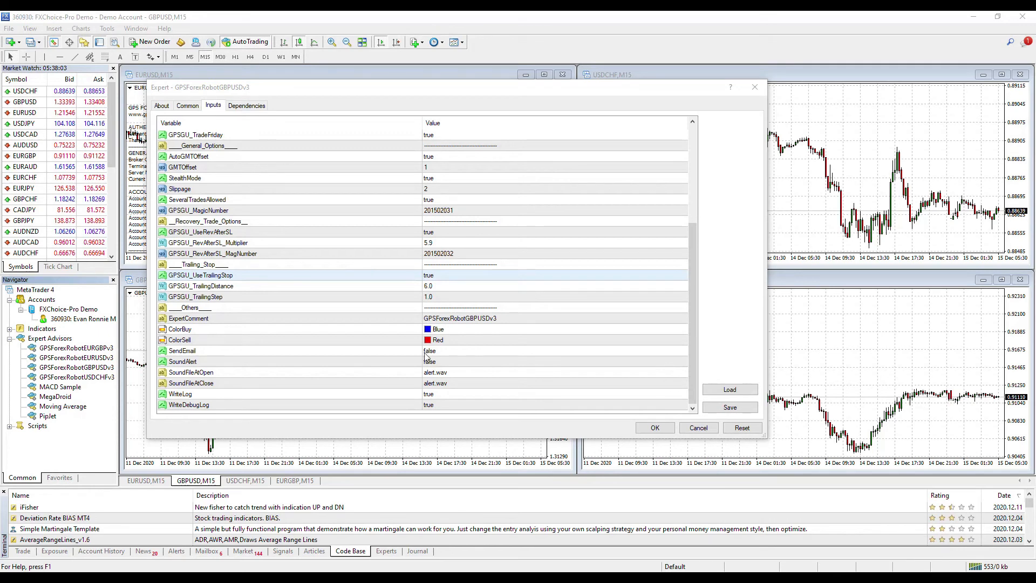
pyautogui.click(692, 363)
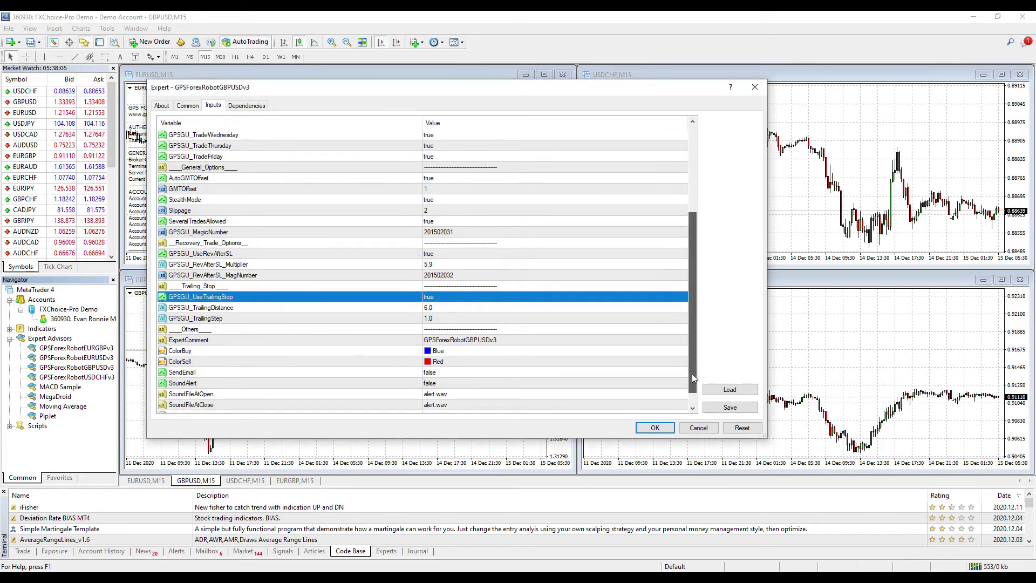
pyautogui.click(665, 432)
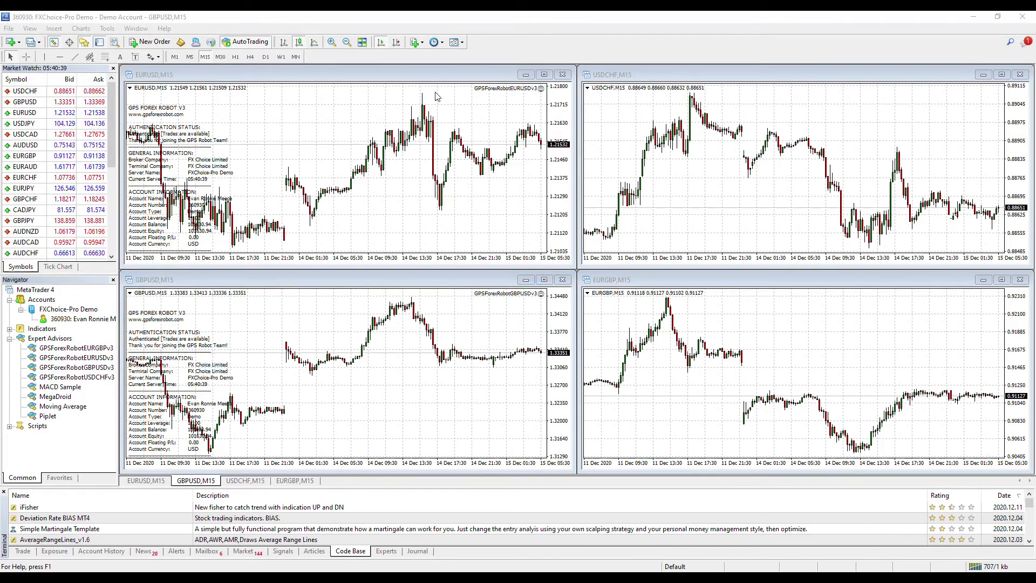
# - Turn AutoTrading on and apply Chart Shift to the GBPUSD and EURUSD charts
pyautogui.click(247, 43)
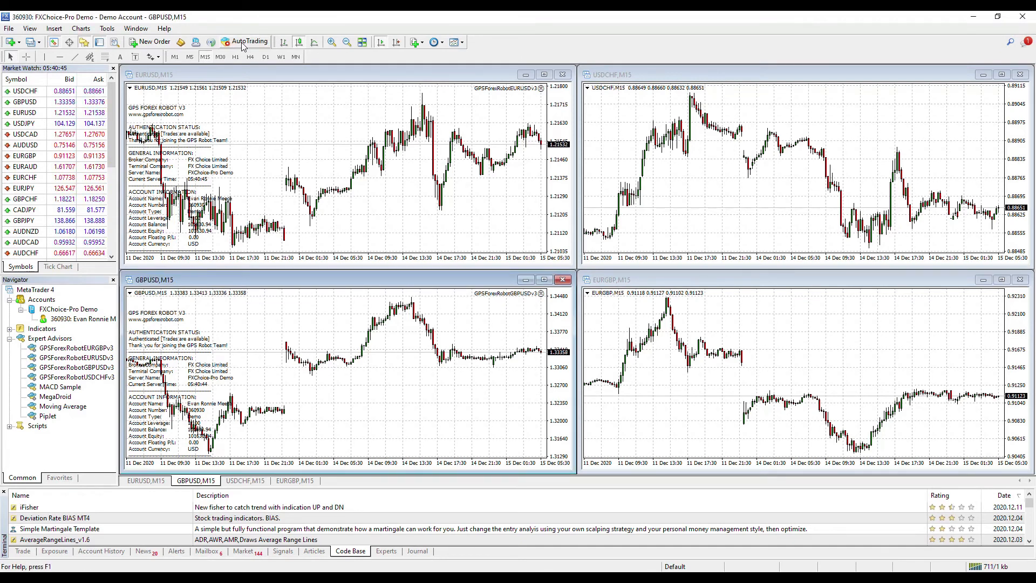
pyautogui.click(243, 47)
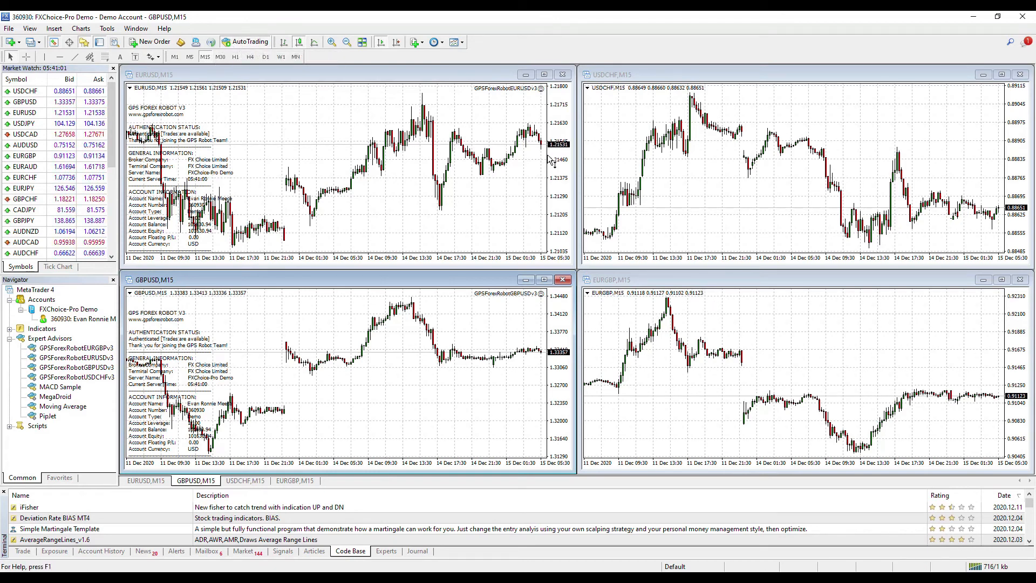
pyautogui.click(397, 42)
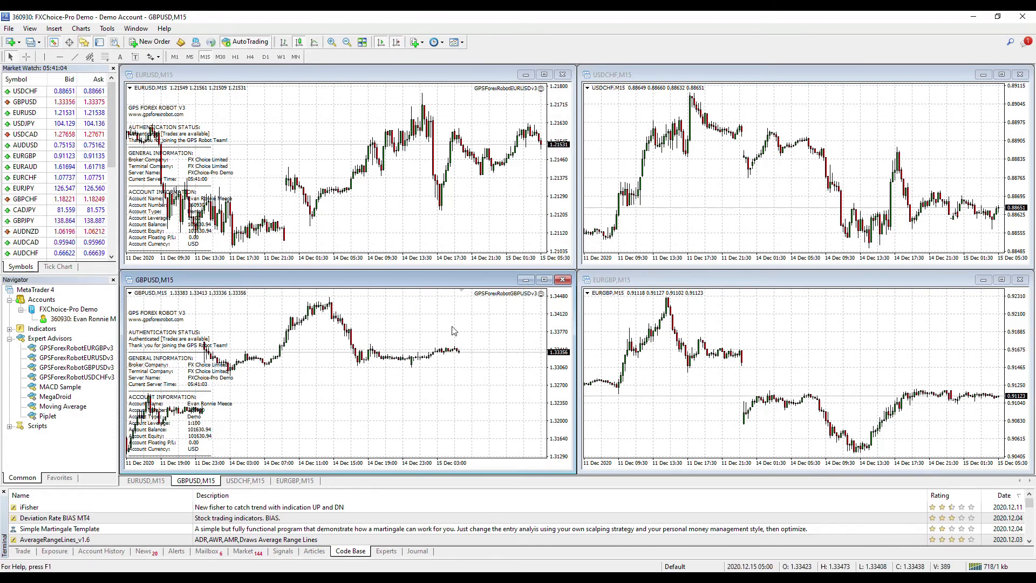
pyautogui.click(472, 189)
pyautogui.click(398, 42)
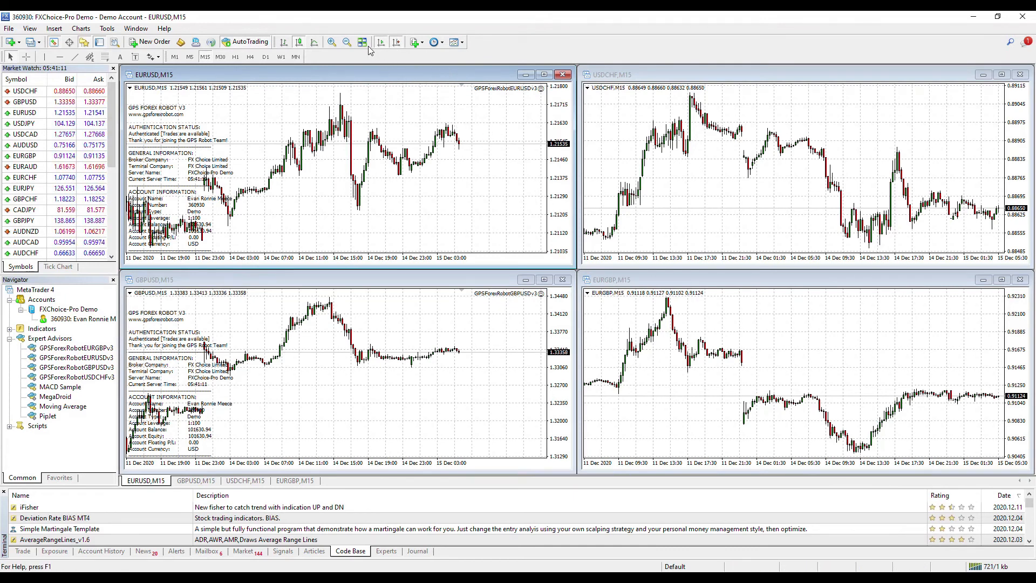
# - Tile the four charts in a 2x2 grid, then switch to Chrome's FXChoice - View Account tab
pyautogui.click(544, 76)
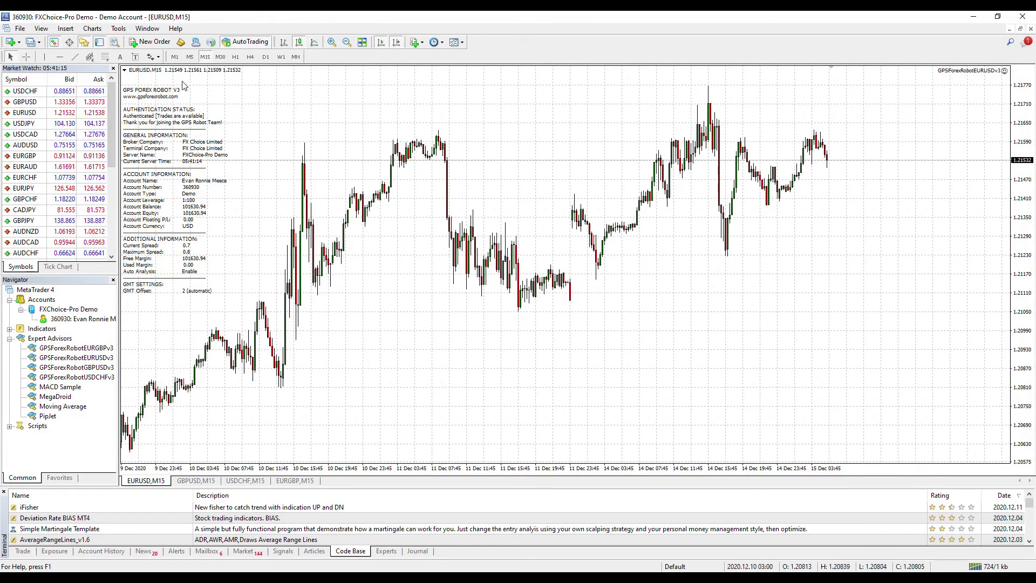
pyautogui.click(362, 43)
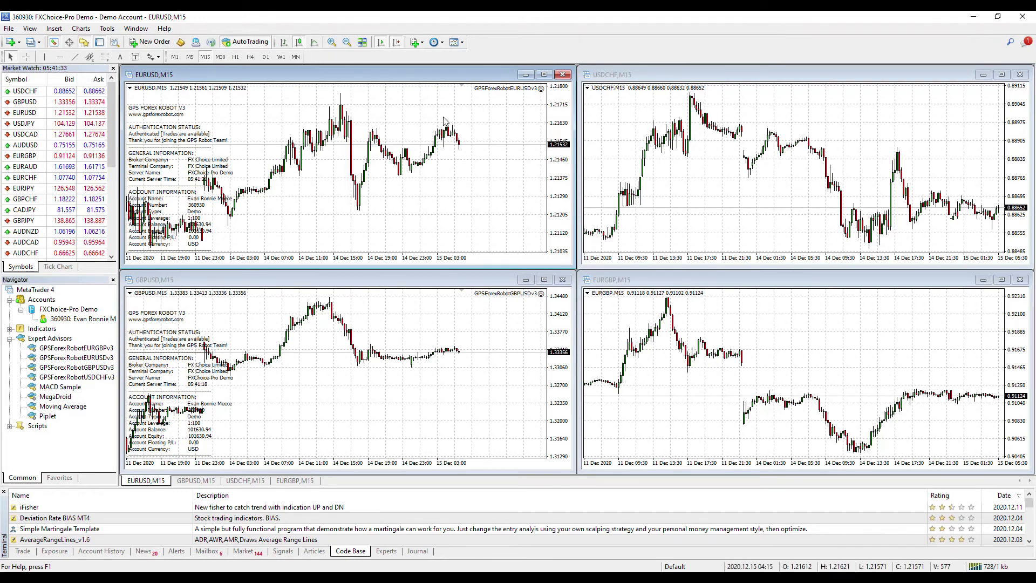
pyautogui.hotkey('alt', 'Tab')
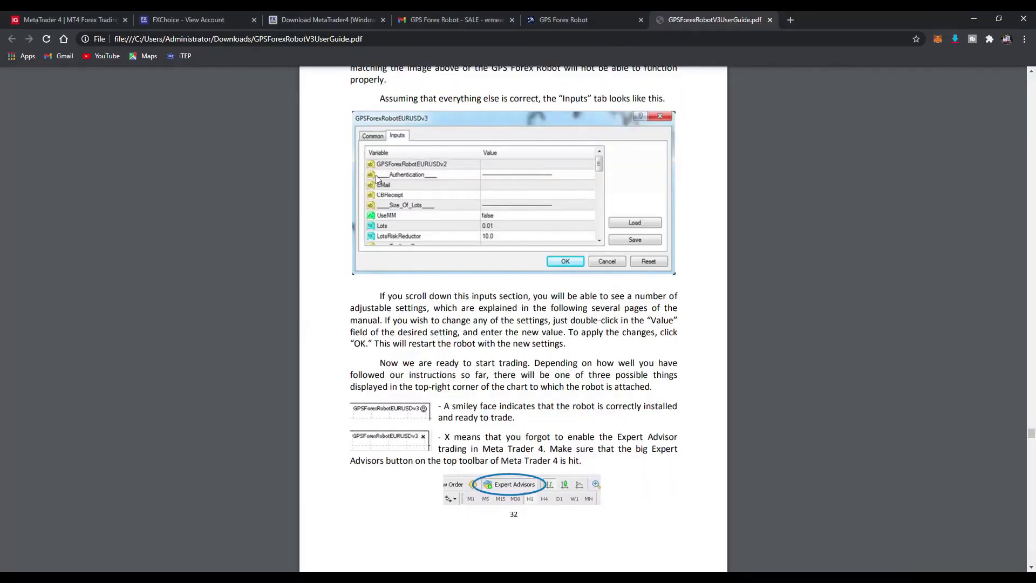
pyautogui.click(211, 22)
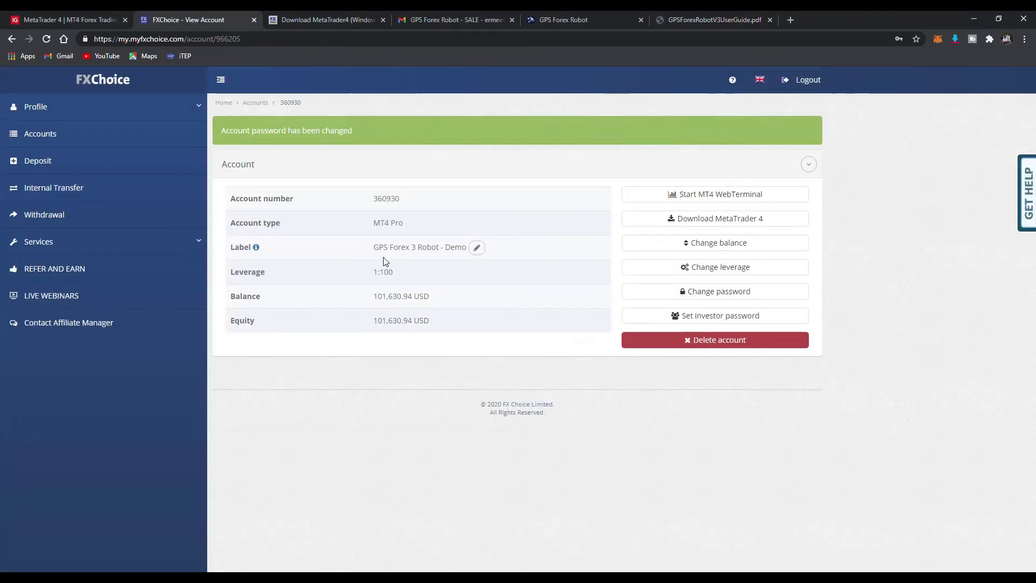